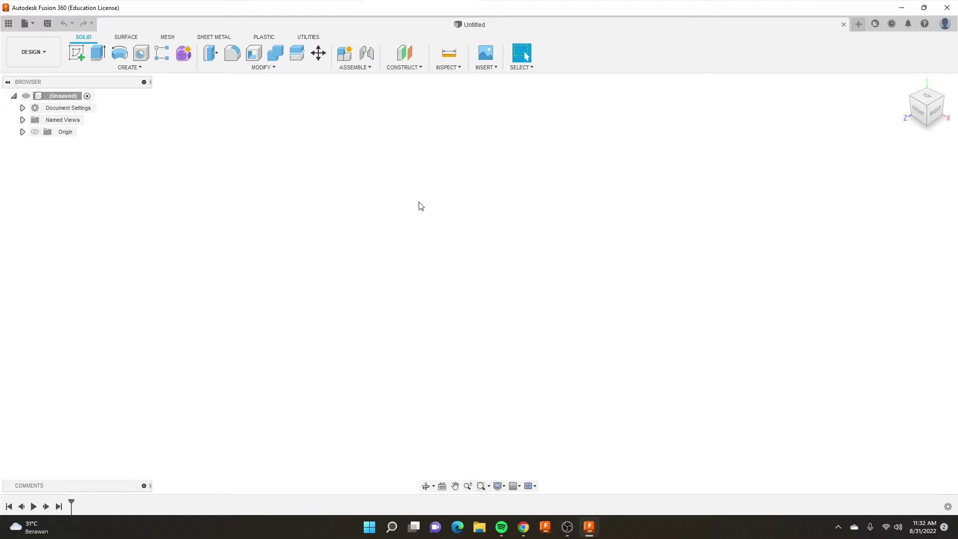
# Start a new sketch so the origin planes and grid appear
pyautogui.click(76, 54)
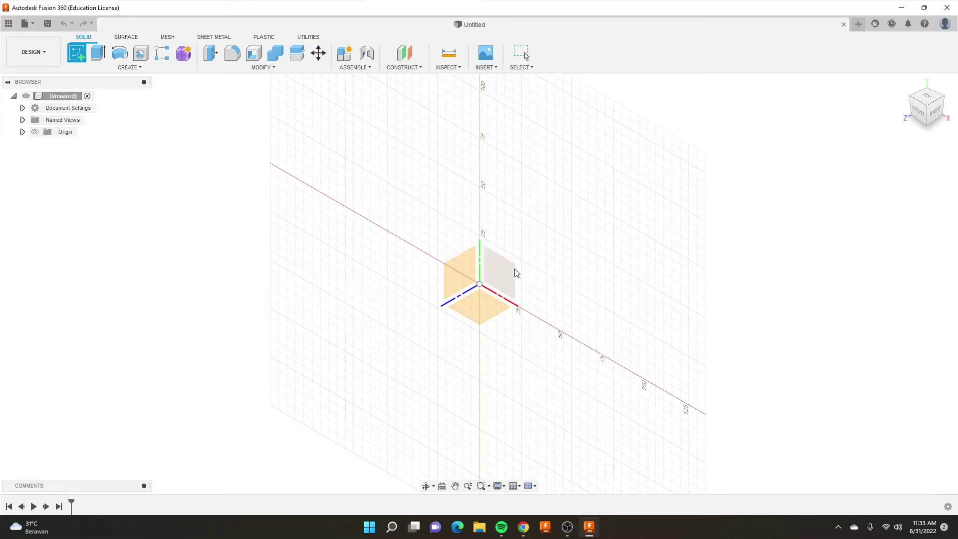
# Create an empty sketch on the side plane, finish it, then delete Sketch1 from the browser
pyautogui.click(513, 272)
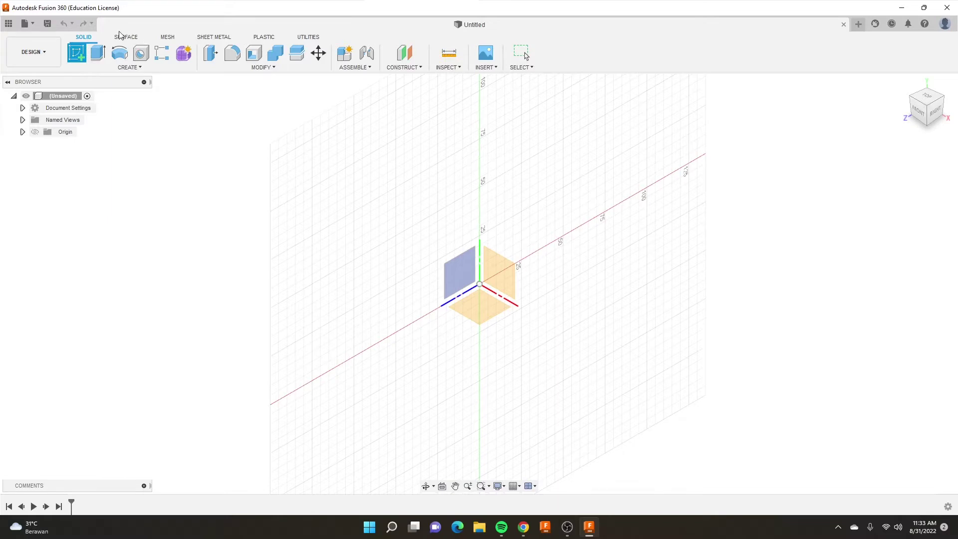
pyautogui.click(119, 70)
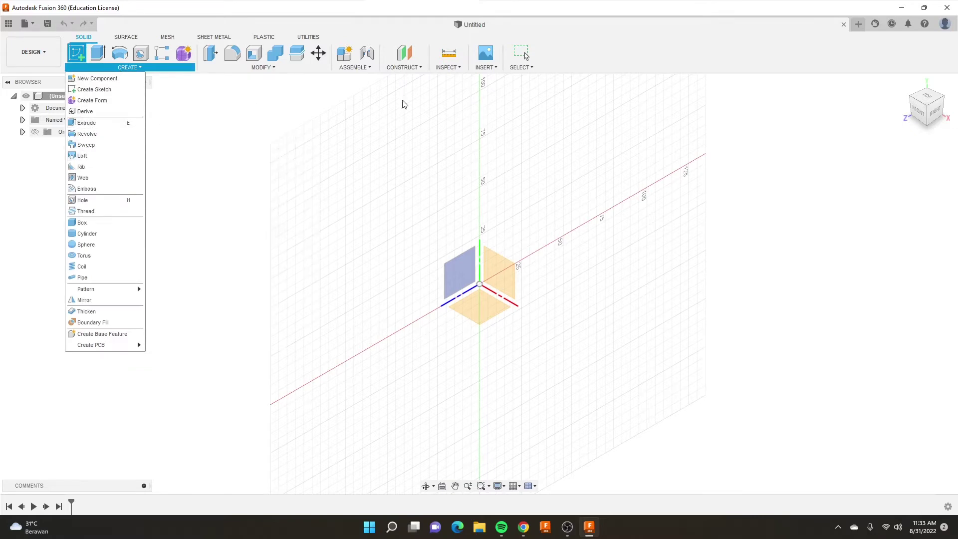
pyautogui.click(353, 132)
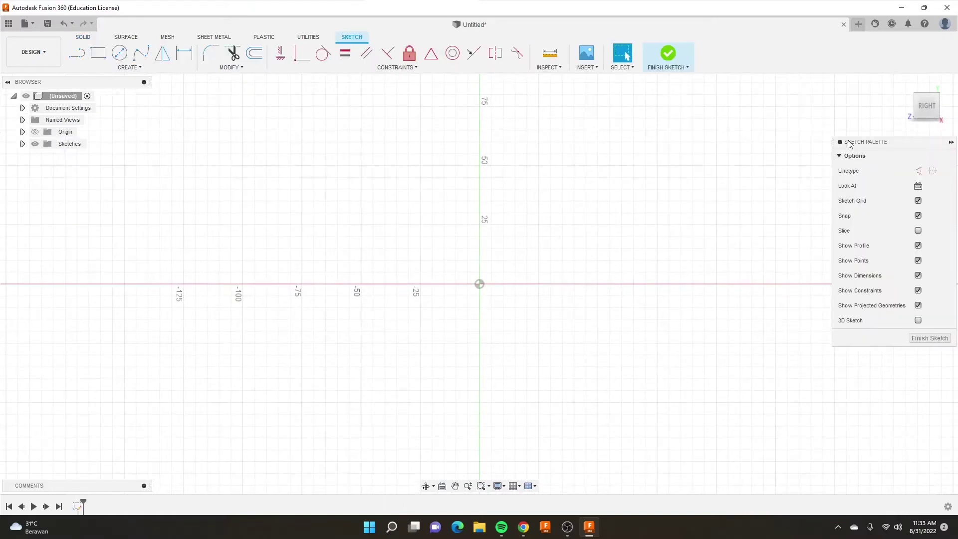
pyautogui.click(664, 48)
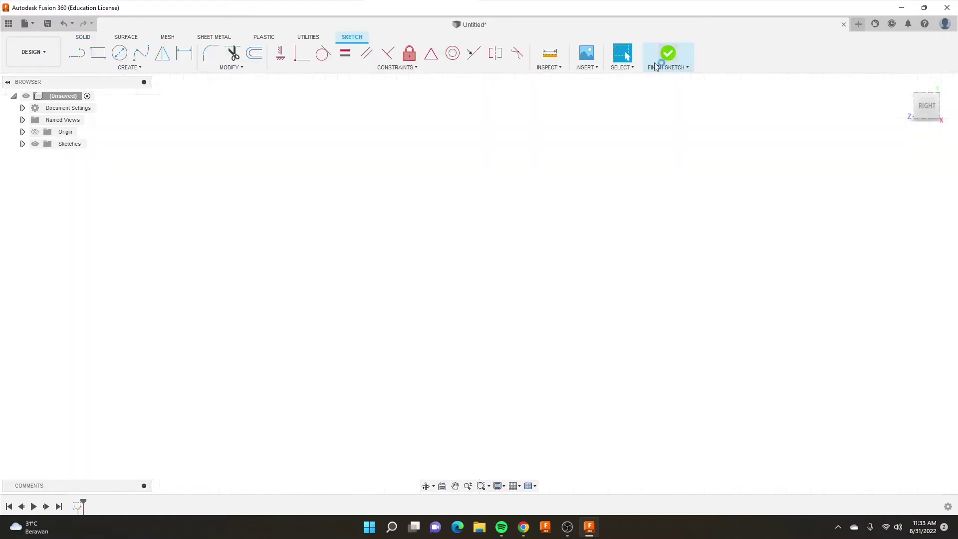
pyautogui.click(22, 144)
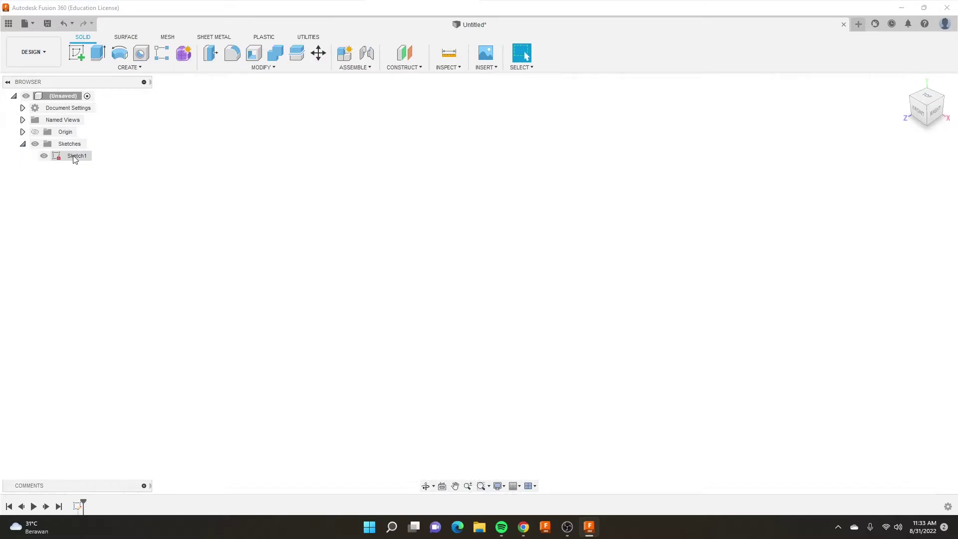
pyautogui.rightClick(75, 157)
pyautogui.click(96, 230)
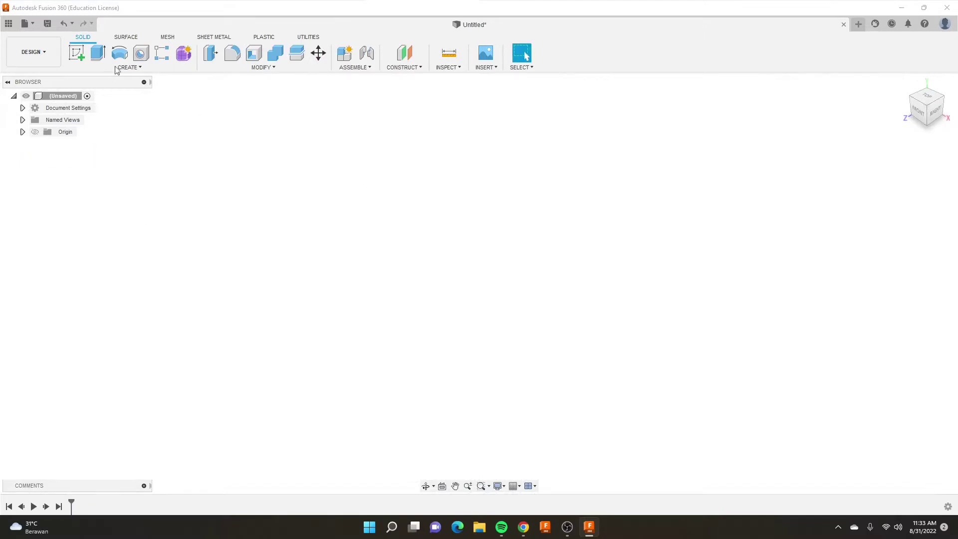
# Start a new sketch on the side (Right) plane
pyautogui.click(76, 52)
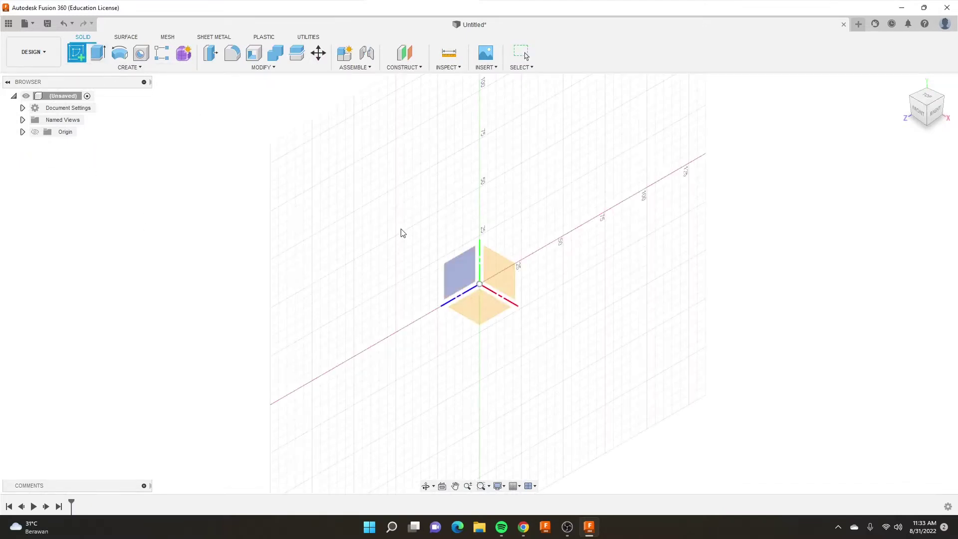
pyautogui.click(467, 277)
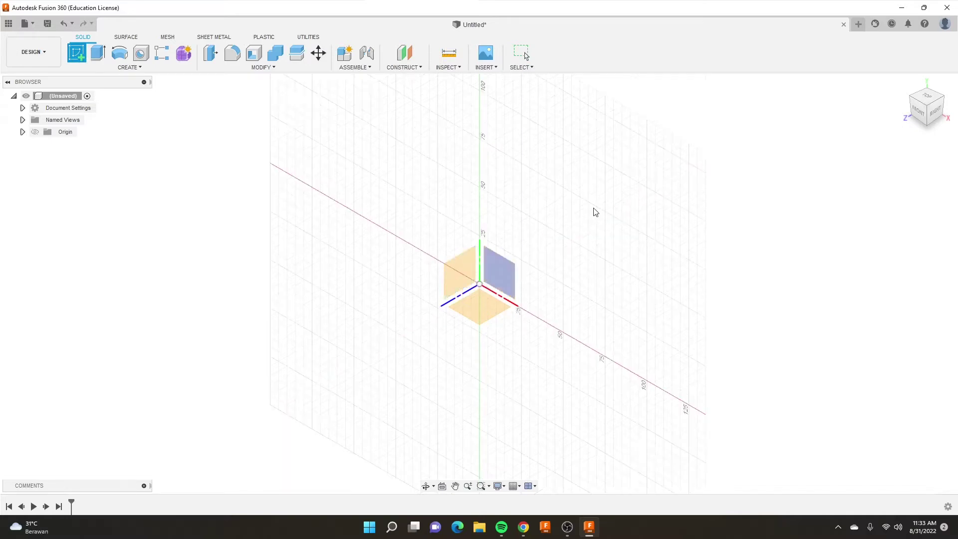
pyautogui.click(464, 267)
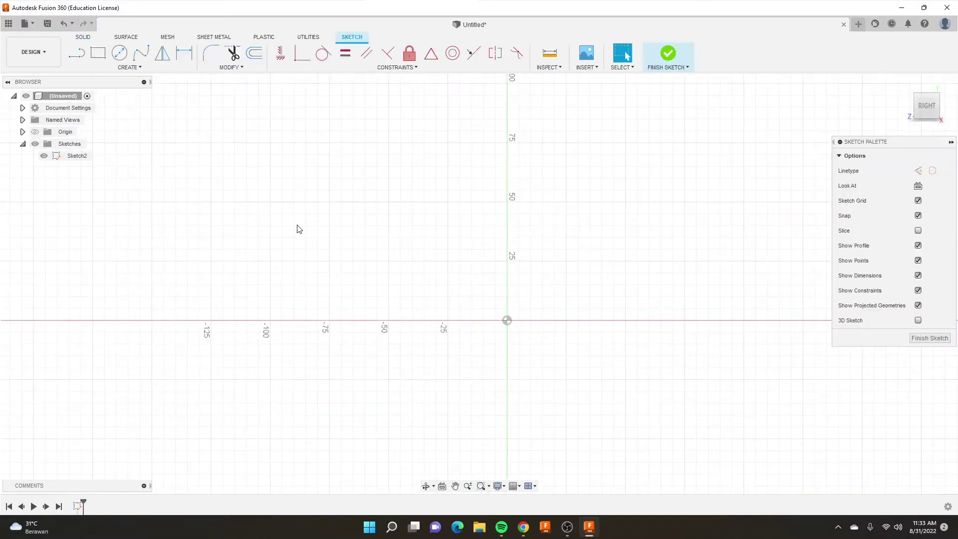
pyautogui.scroll(-3, 590, 257)
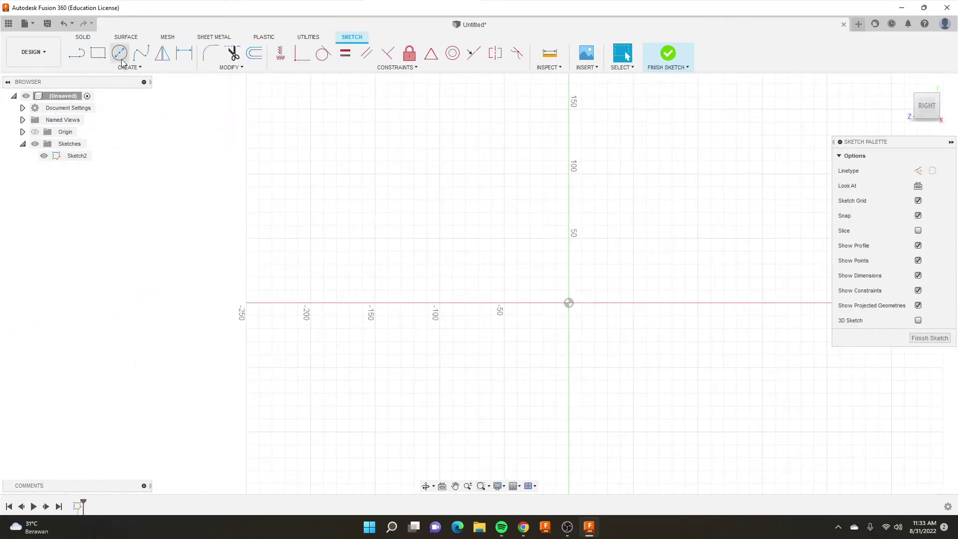
# Draw a fit-point spline from the origin sweeping up and leftward to an upper end point
pyautogui.click(141, 52)
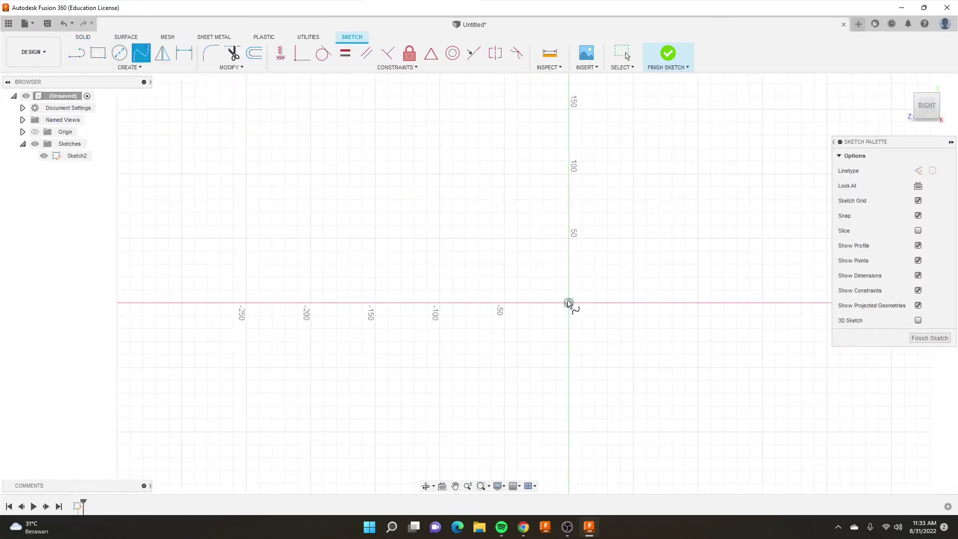
pyautogui.click(569, 303)
pyautogui.click(289, 297)
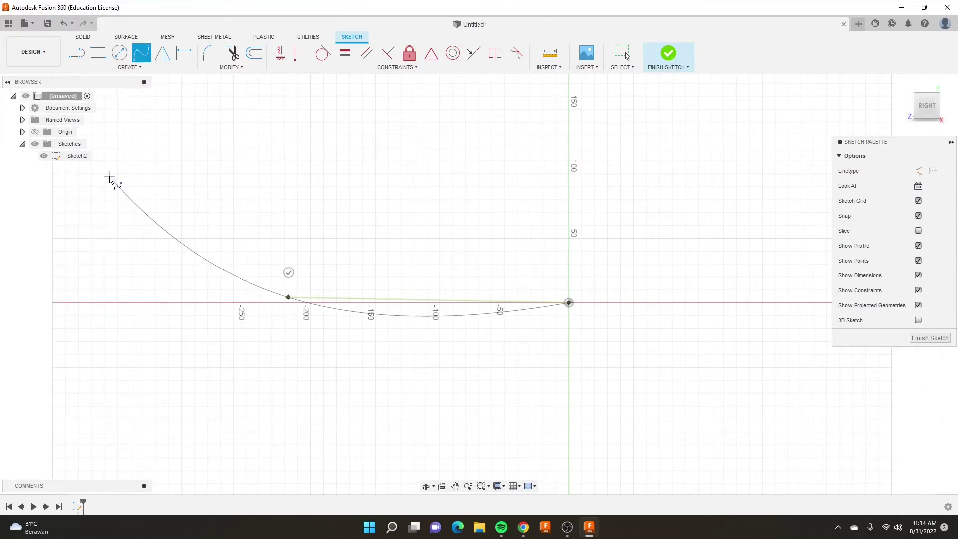
pyautogui.click(109, 177)
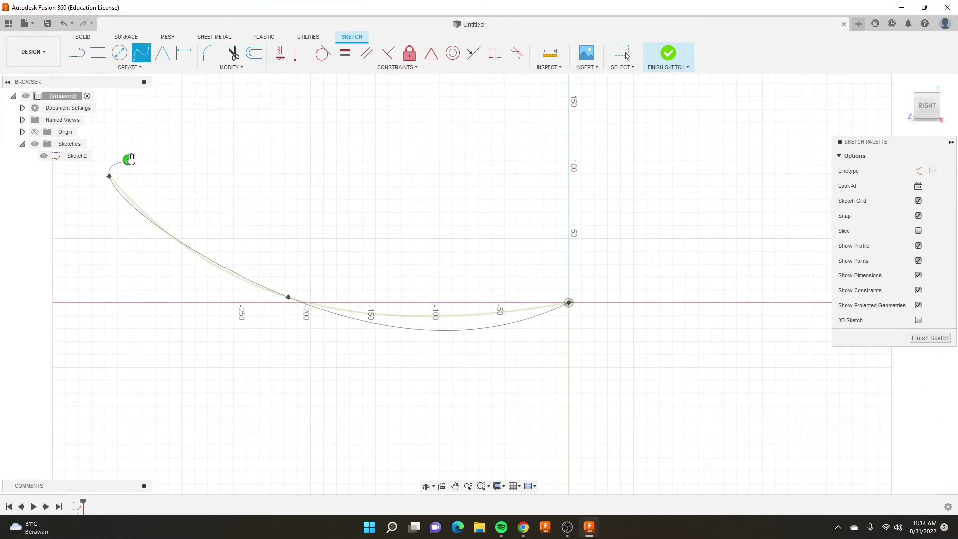
pyautogui.click(128, 161)
pyautogui.rightClick(370, 220)
pyautogui.click(399, 219)
pyautogui.scroll(-2, 687, 265)
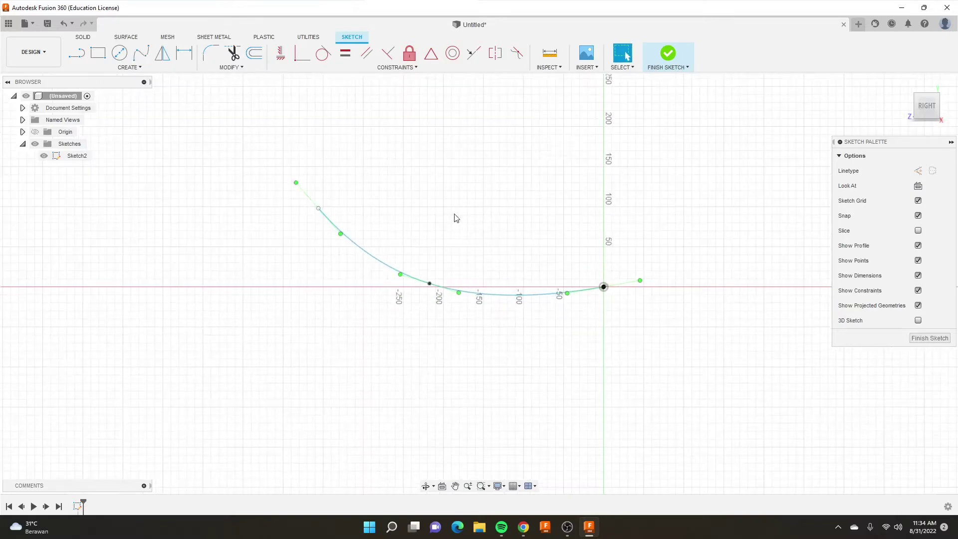
pyautogui.scroll(1, 454, 217)
pyautogui.moveTo(278, 213); pyautogui.dragTo(194, 206)
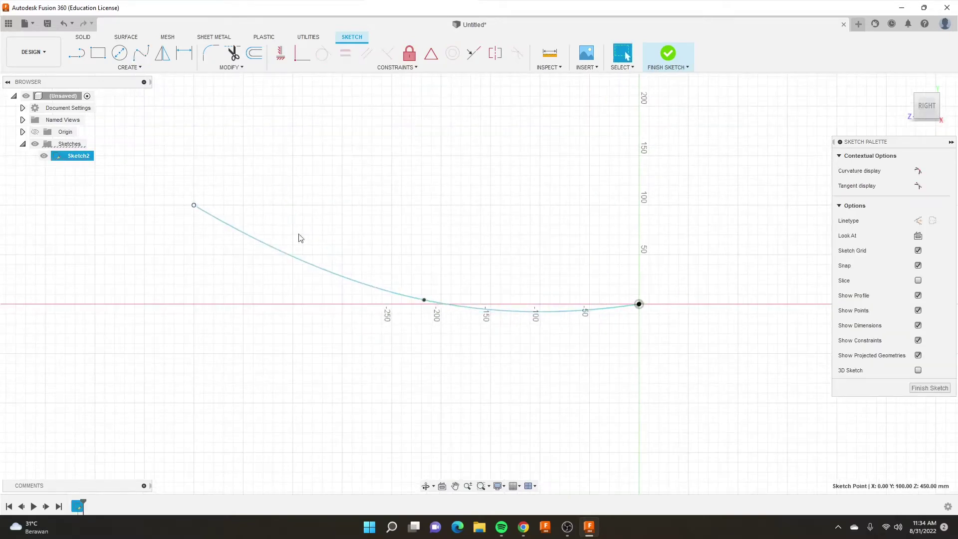
# Constrain the spline's tangent handle at the origin to be horizontal
pyautogui.click(606, 308)
pyautogui.scroll(2, 689, 295)
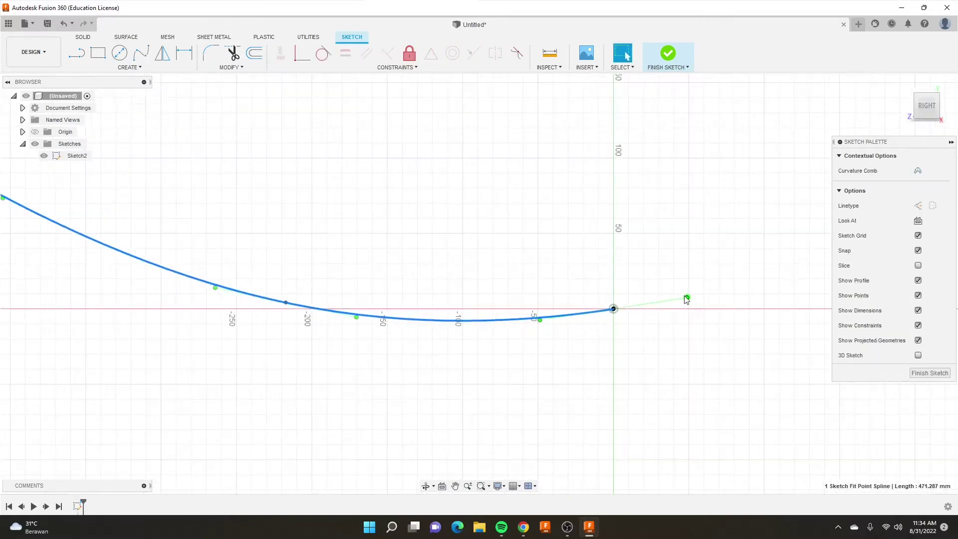
pyautogui.click(659, 303)
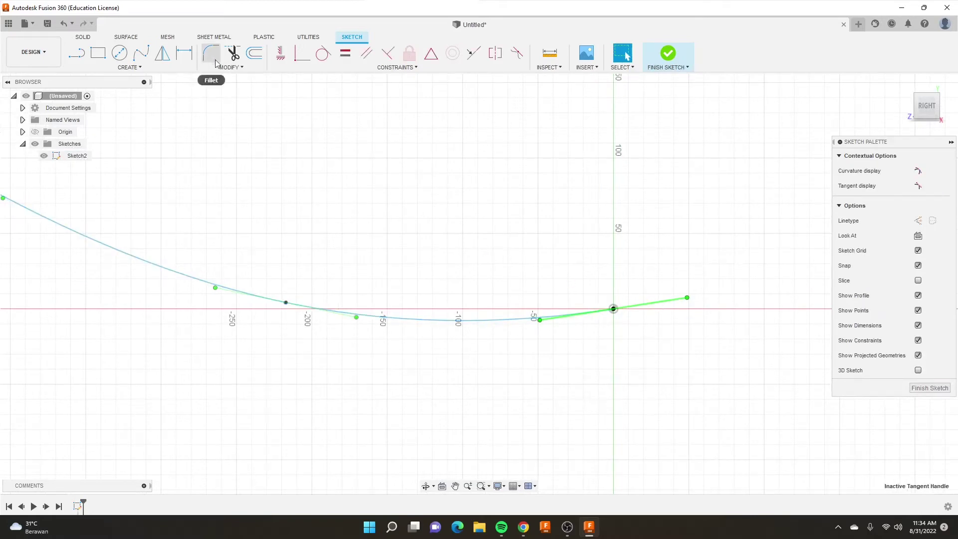
pyautogui.click(280, 53)
pyautogui.scroll(-2, 580, 236)
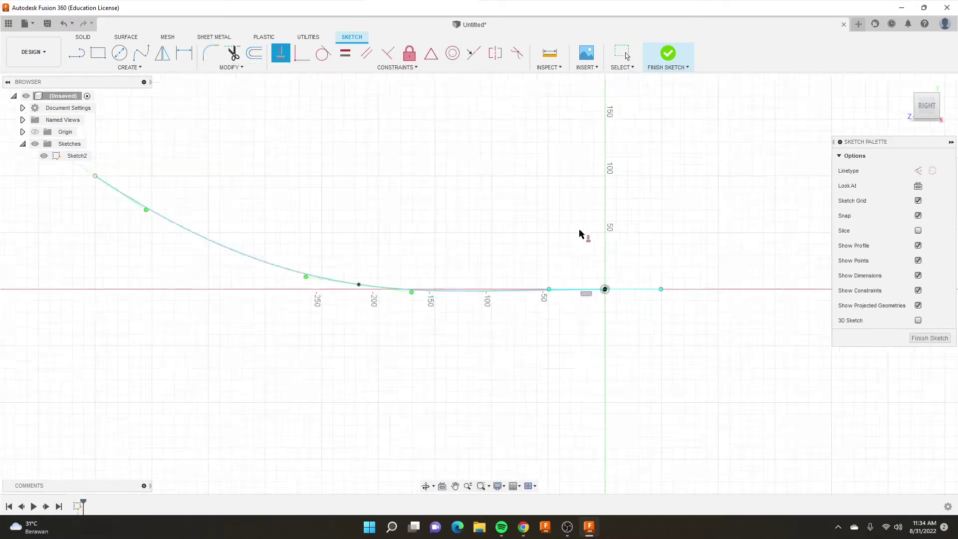
pyautogui.rightClick(439, 191)
pyautogui.click(468, 192)
# Drag the middle fit point and upper end point to smooth the spline
pyautogui.scroll(-1, 406, 210)
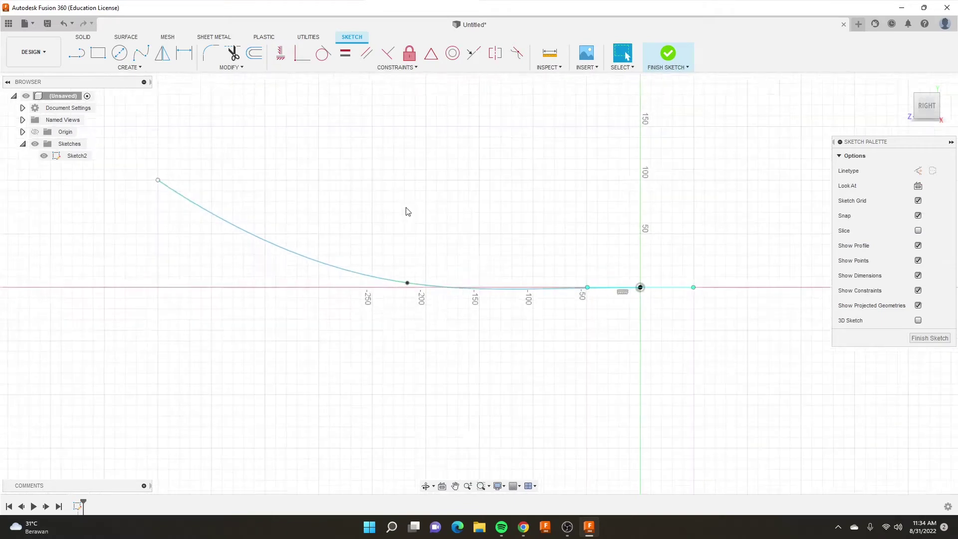
pyautogui.moveTo(408, 279); pyautogui.dragTo(305, 263)
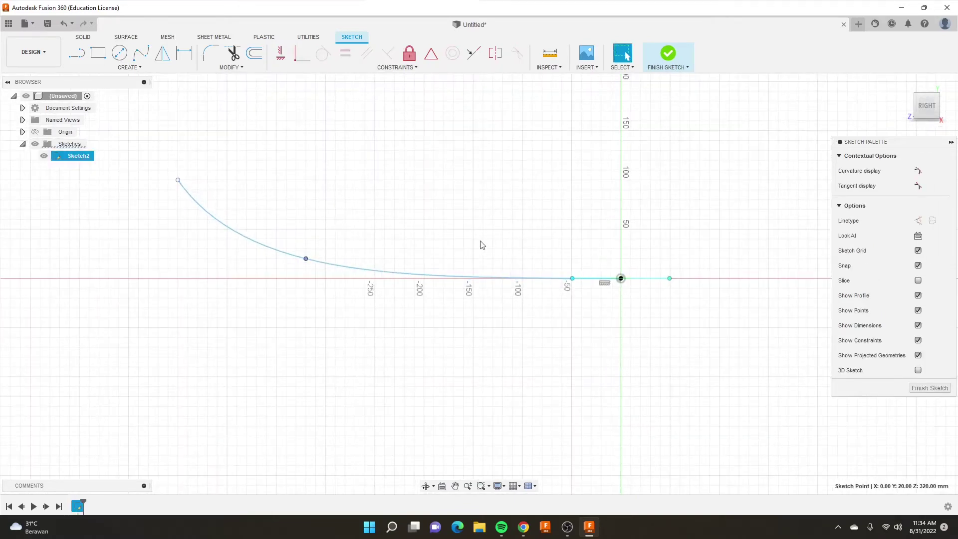
pyautogui.scroll(-3, 481, 244)
pyautogui.scroll(3, 301, 195)
pyautogui.moveTo(302, 214); pyautogui.dragTo(226, 196)
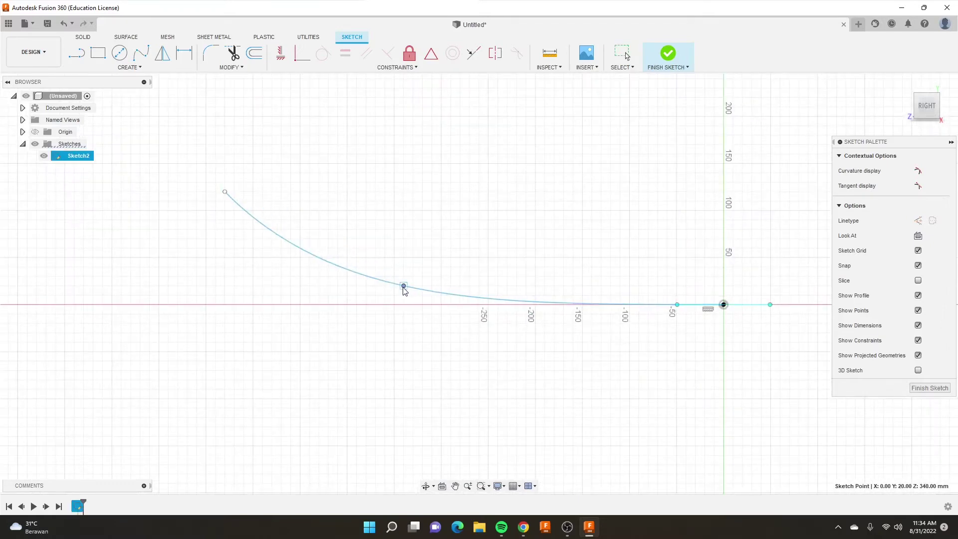
# Dimension the horizontal distance from origin to the spline's upper end as 550 mm
pyautogui.press('d')
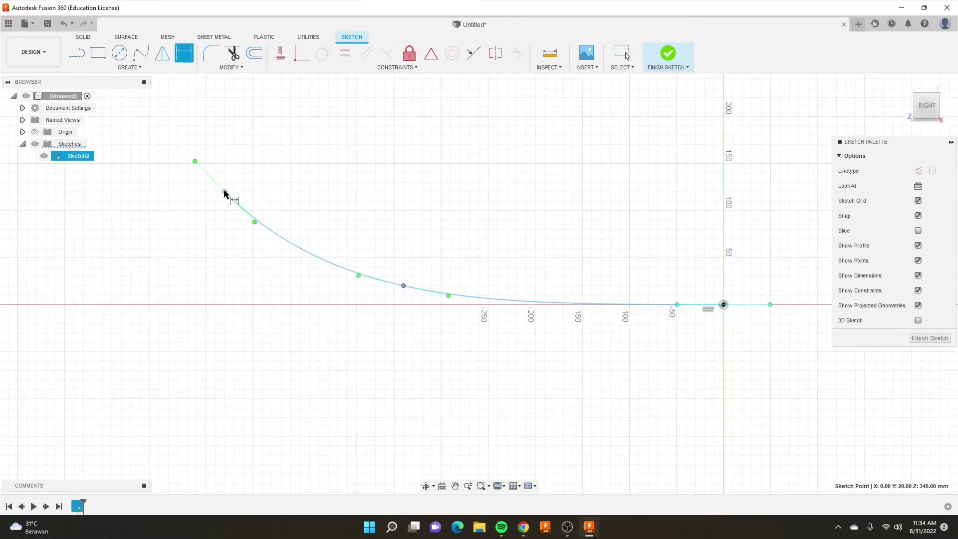
pyautogui.click(224, 193)
pyautogui.click(723, 305)
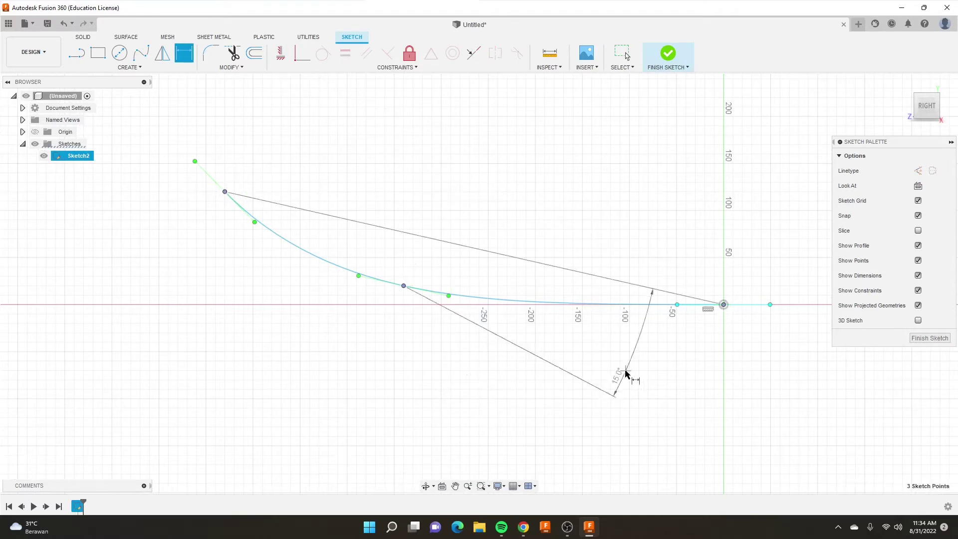
pyautogui.press('Escape')
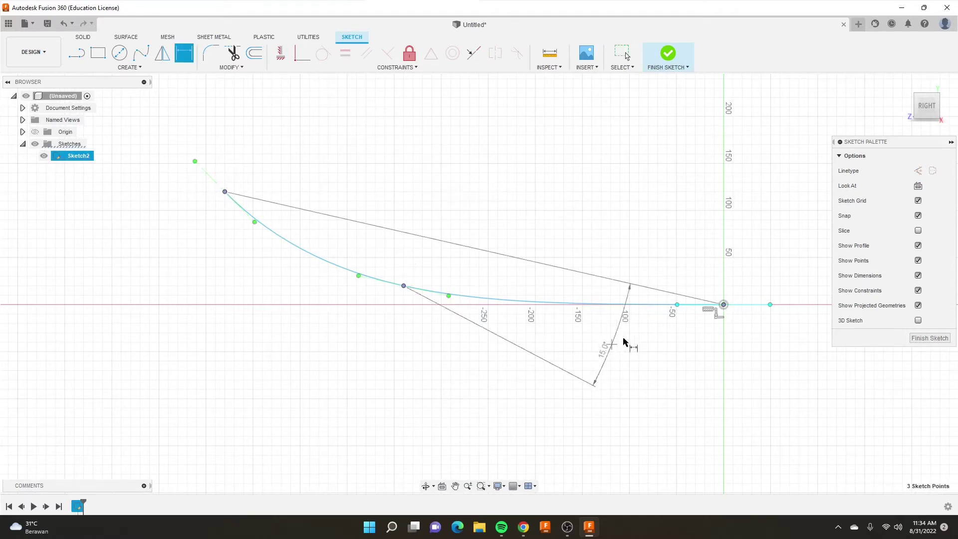
pyautogui.press('Escape')
pyautogui.press('d')
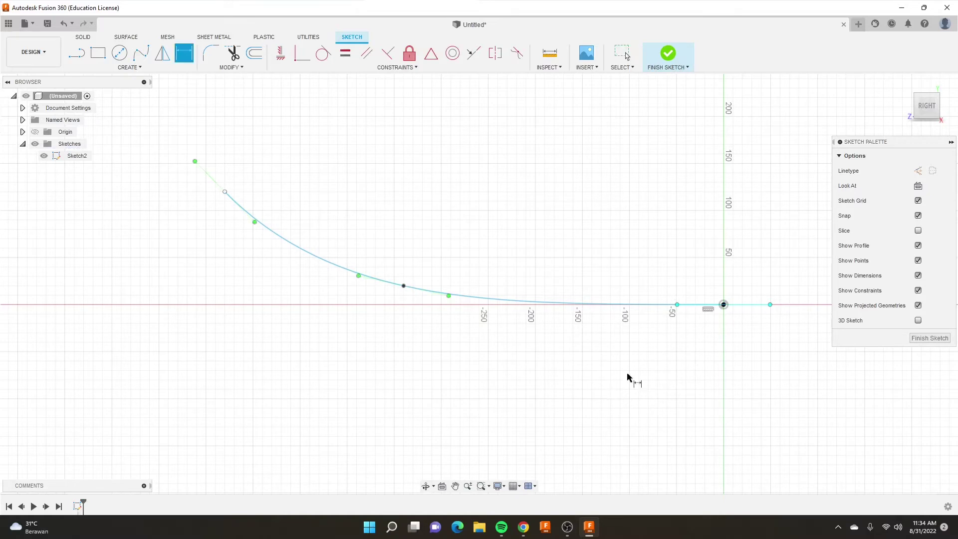
pyautogui.click(723, 305)
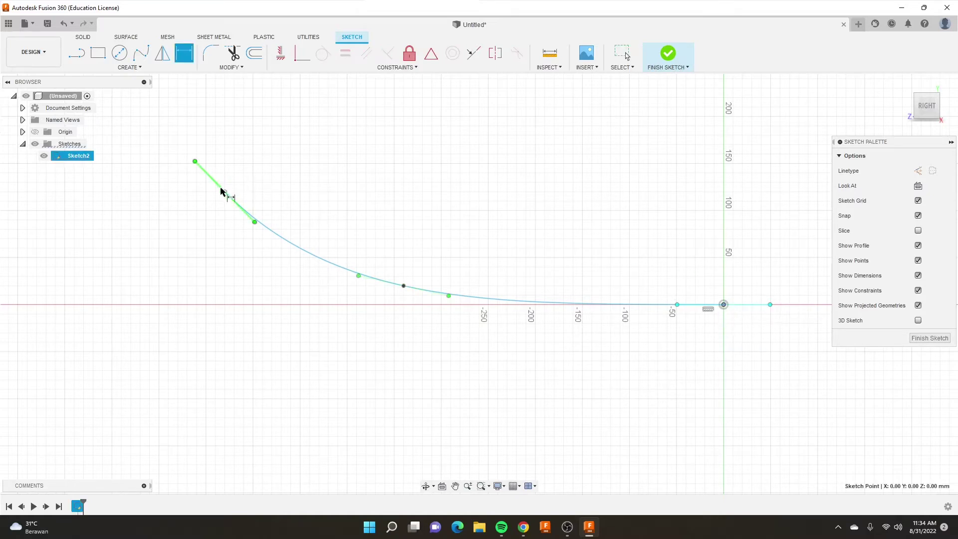
pyautogui.click(225, 192)
pyautogui.click(506, 141)
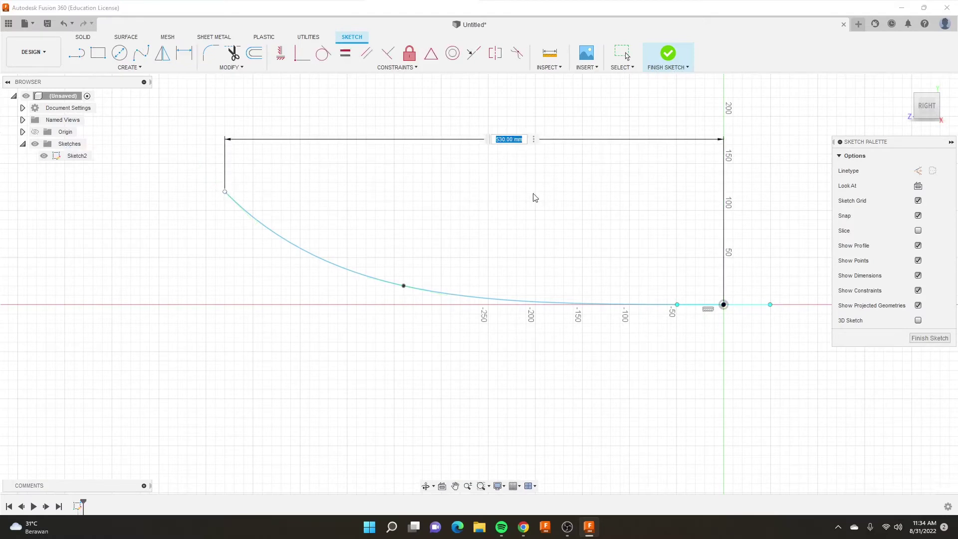
pyautogui.write('550')
pyautogui.press('Return')
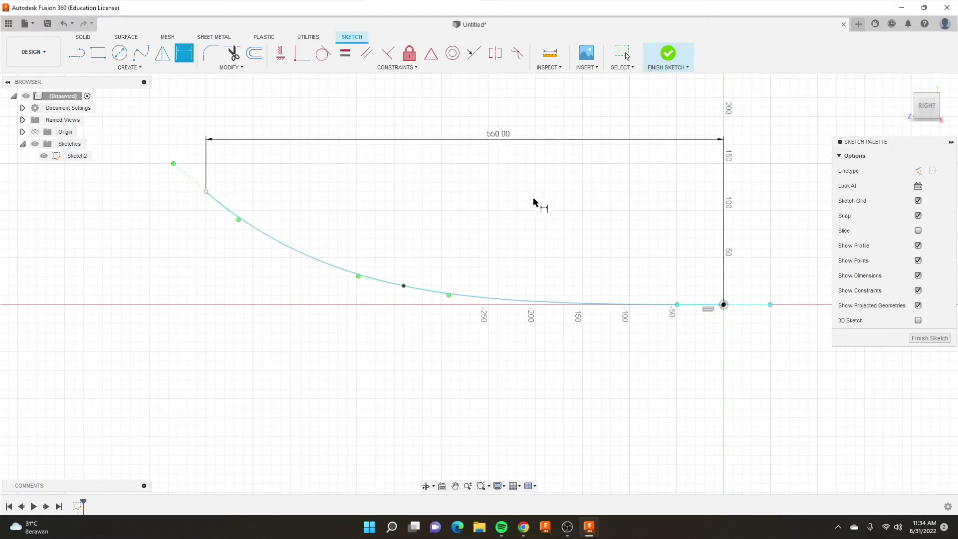
# Add a 120 mm vertical height dimension, then drag the middle fit point left
pyautogui.click(205, 192)
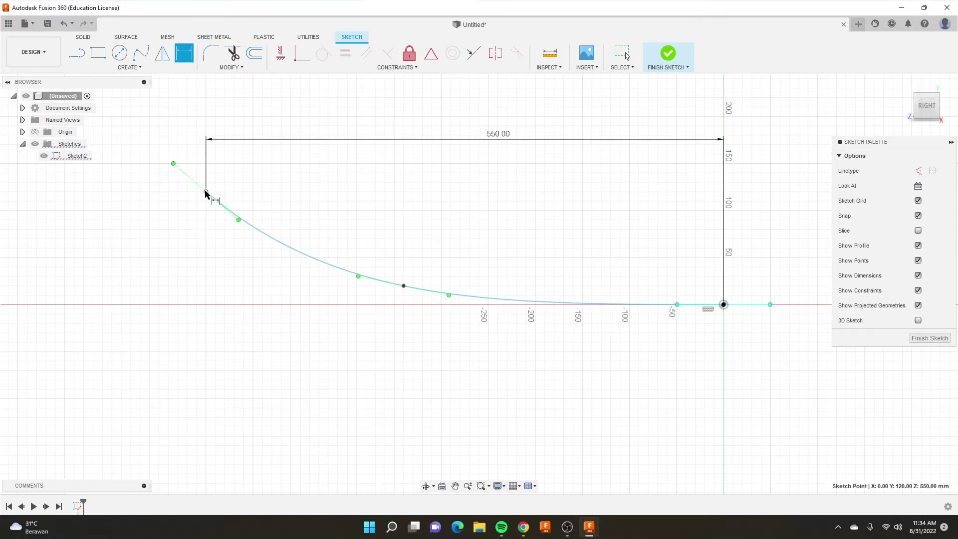
pyautogui.click(724, 305)
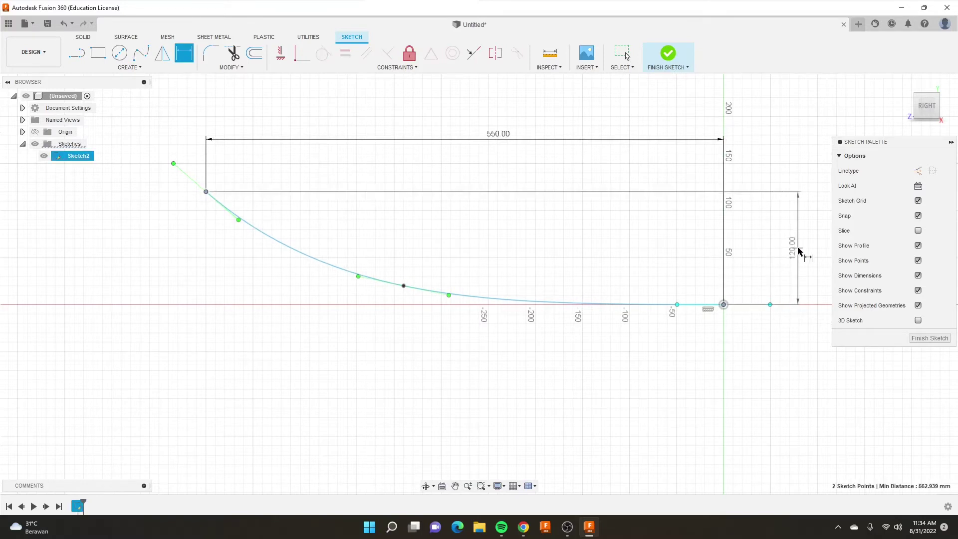
pyautogui.click(799, 249)
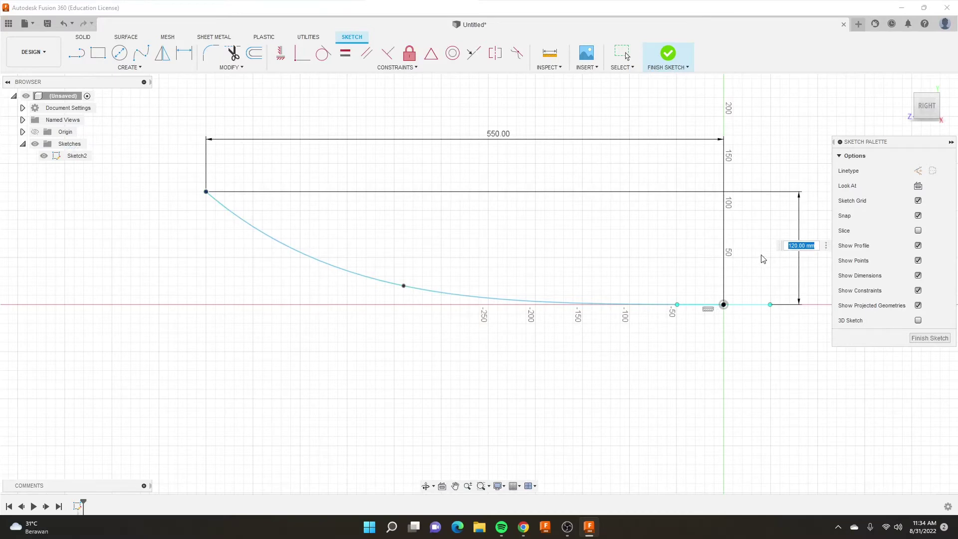
pyautogui.write('120')
pyautogui.press('Return')
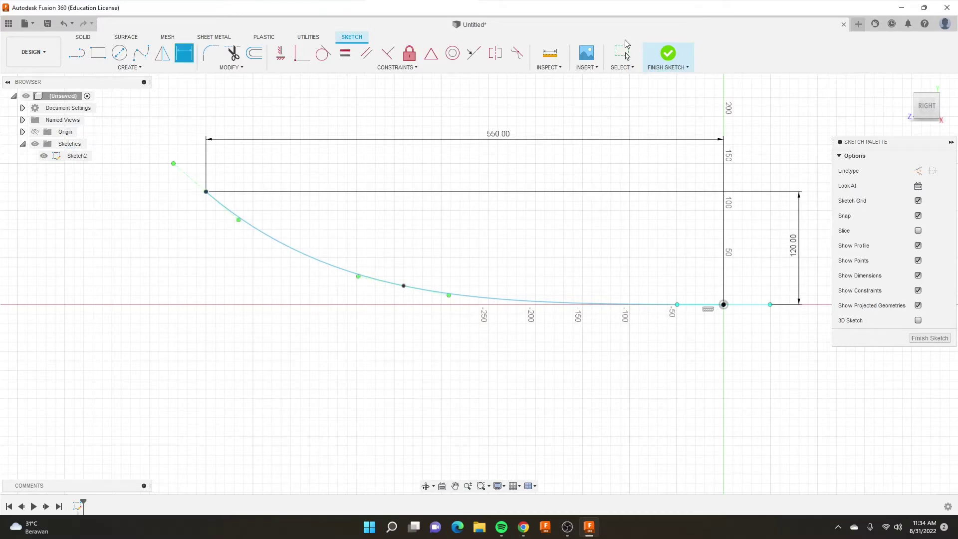
pyautogui.rightClick(285, 336)
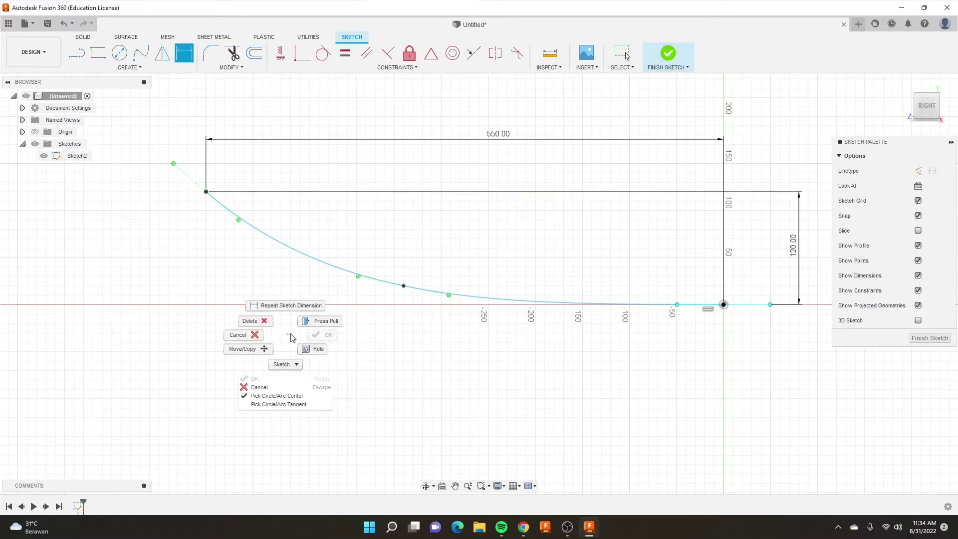
pyautogui.click(242, 331)
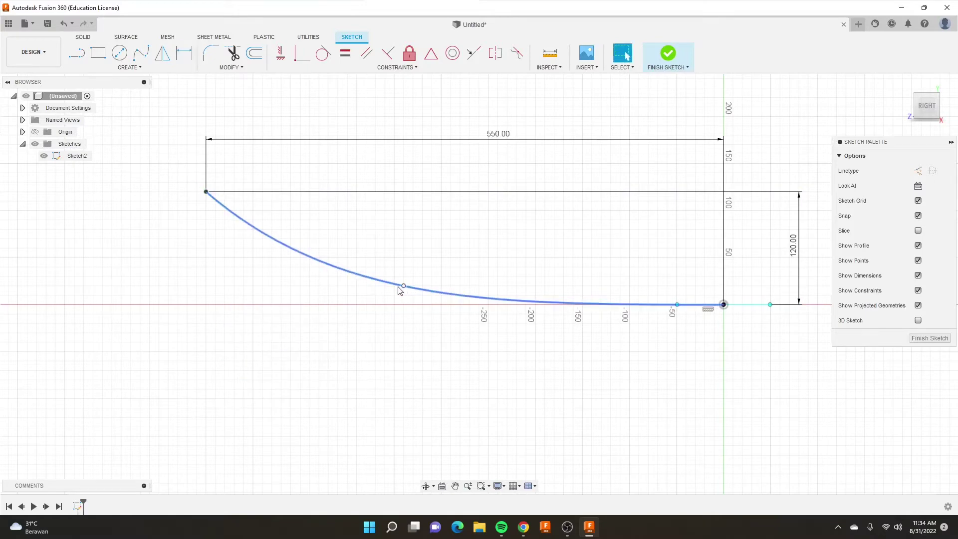
pyautogui.moveTo(399, 288)
pyautogui.mouseDown()
pyautogui.moveTo(319, 285)
pyautogui.moveTo(375, 284)
pyautogui.moveTo(376, 292)
pyautogui.mouseUp()
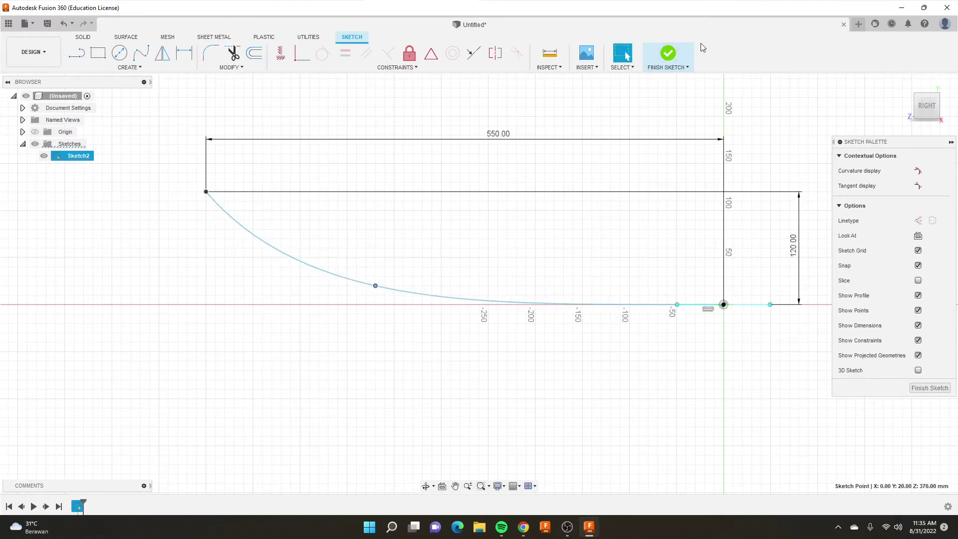
# Finish Sketch2 and orbit to an oblique view of the curve
pyautogui.click(669, 54)
pyautogui.scroll(-3, 419, 293)
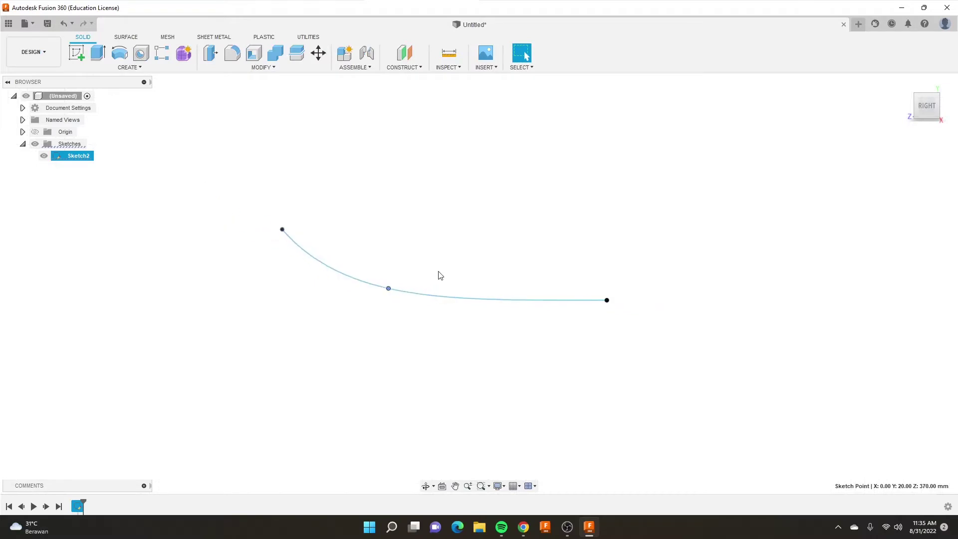
pyautogui.keyDown('shift'); pyautogui.moveTo(332, 251); pyautogui.dragTo(380, 265, button='middle'); pyautogui.keyUp('shift')
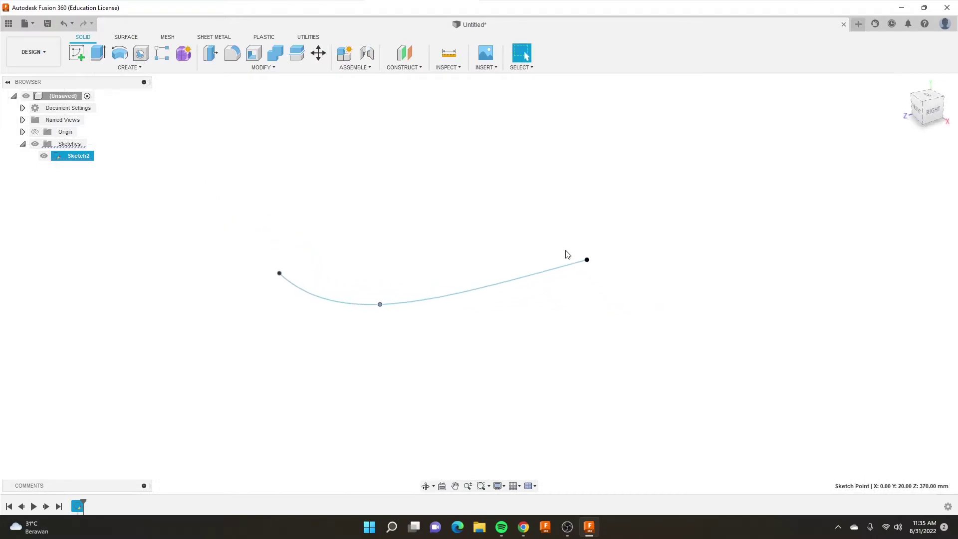
pyautogui.click(588, 264)
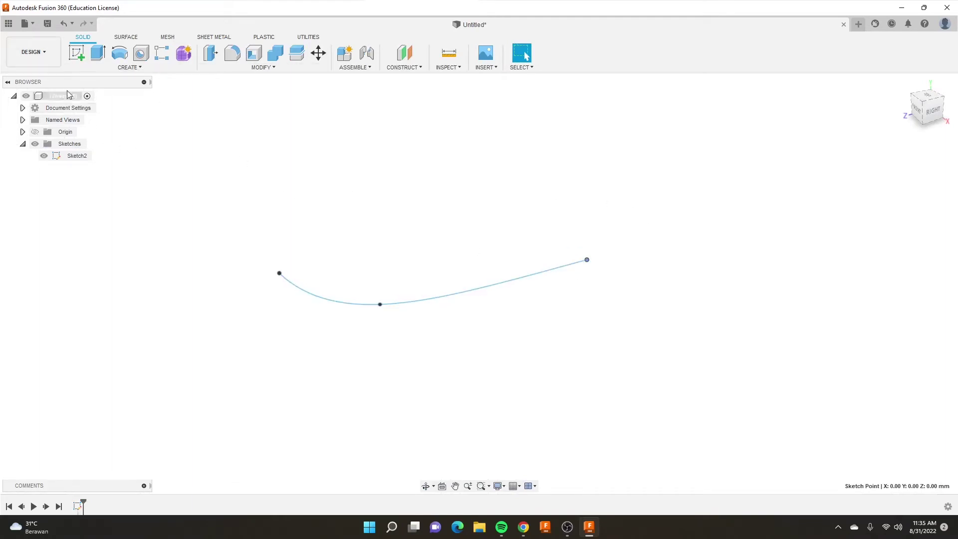
# Create an unwanted empty Sketch3, finish it, and delete it
pyautogui.click(76, 56)
pyautogui.click(549, 224)
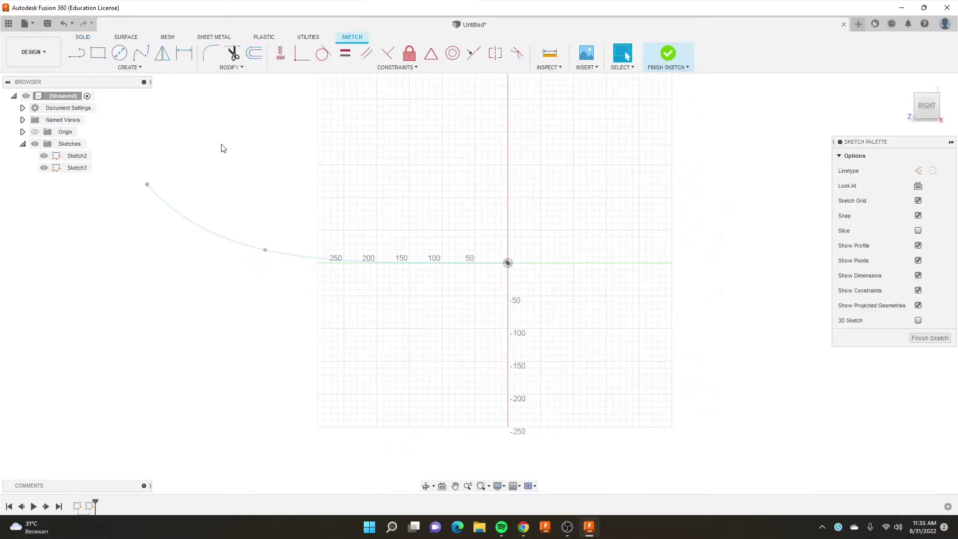
pyautogui.click(683, 60)
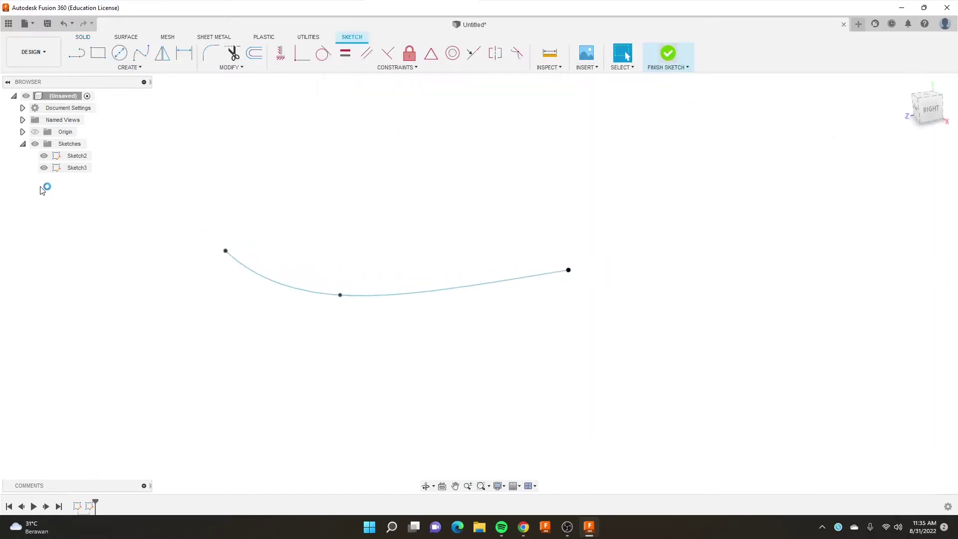
pyautogui.rightClick(77, 169)
pyautogui.click(97, 238)
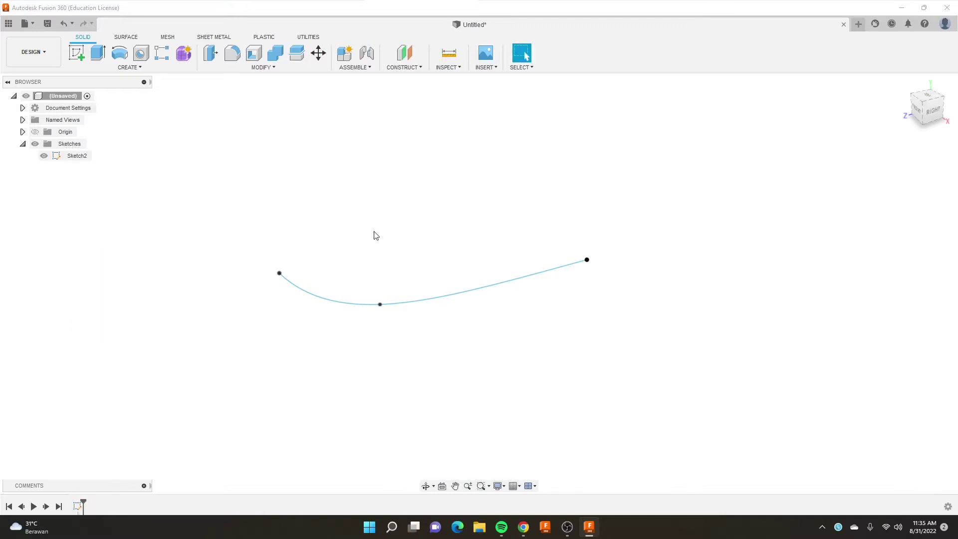
# Start Sketch4 on the front plane with the Spline tool active
pyautogui.click(76, 53)
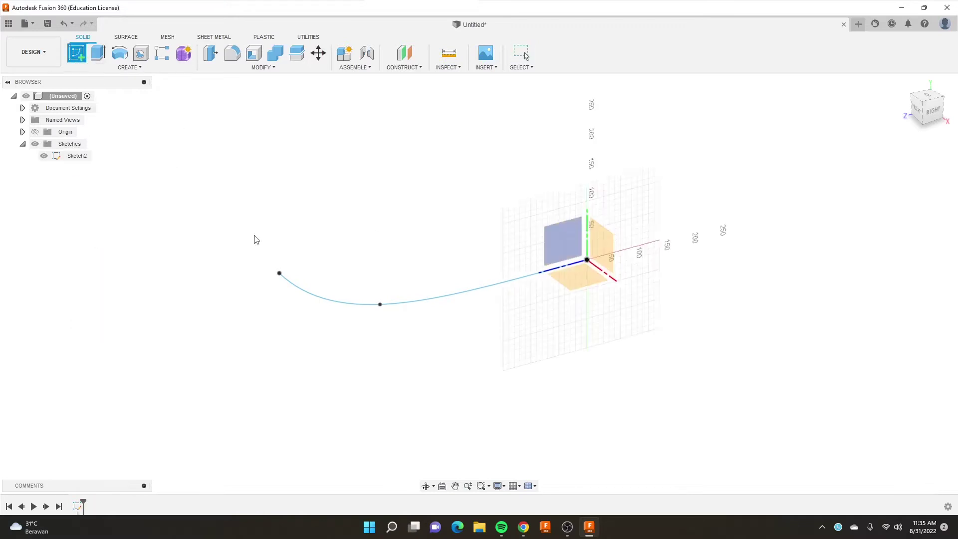
pyautogui.click(607, 242)
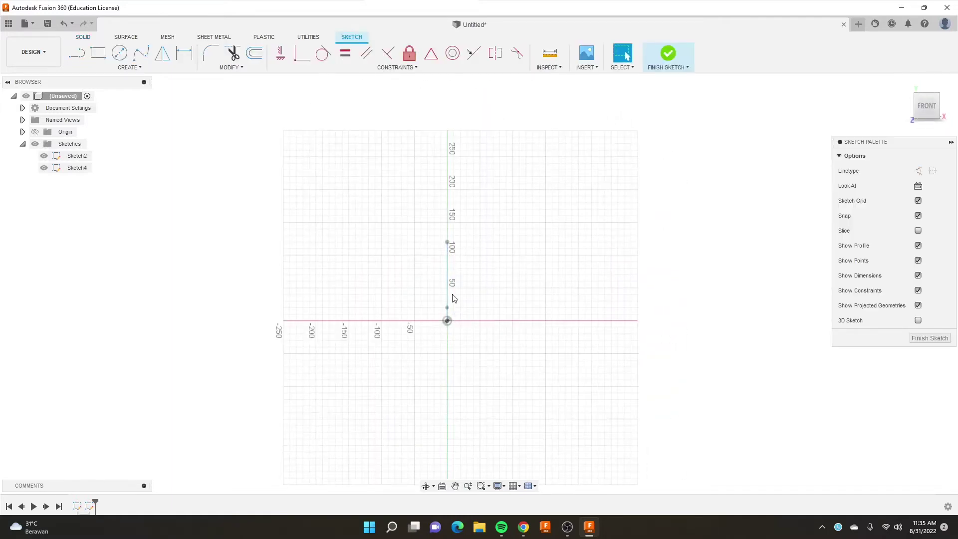
pyautogui.scroll(3, 454, 298)
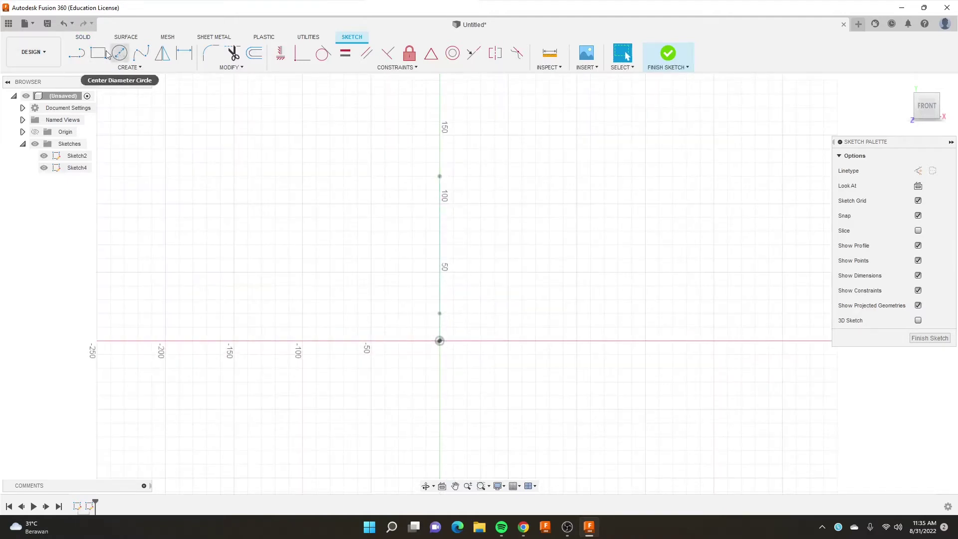
pyautogui.click(141, 52)
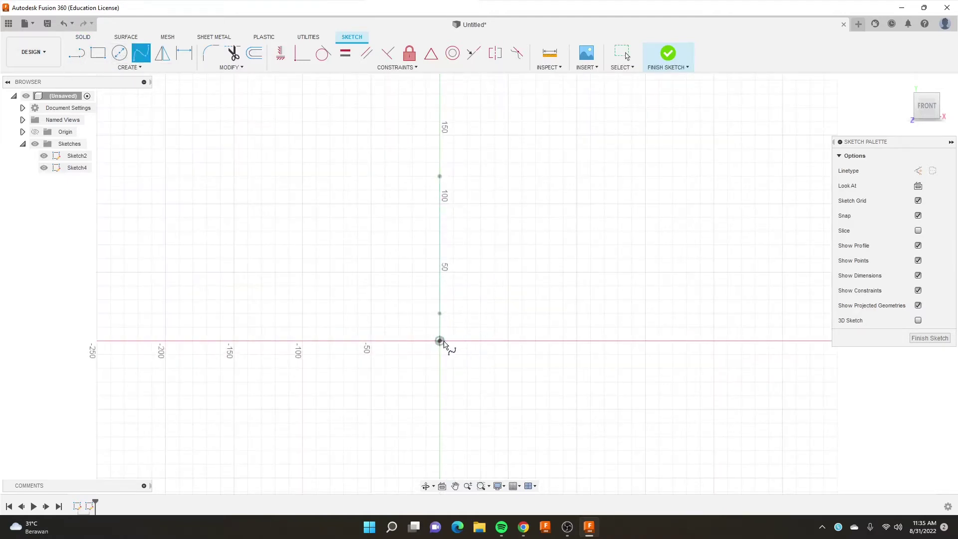
# Draw a three-point spline from the origin curving up to the right
pyautogui.click(440, 341)
pyautogui.click(536, 313)
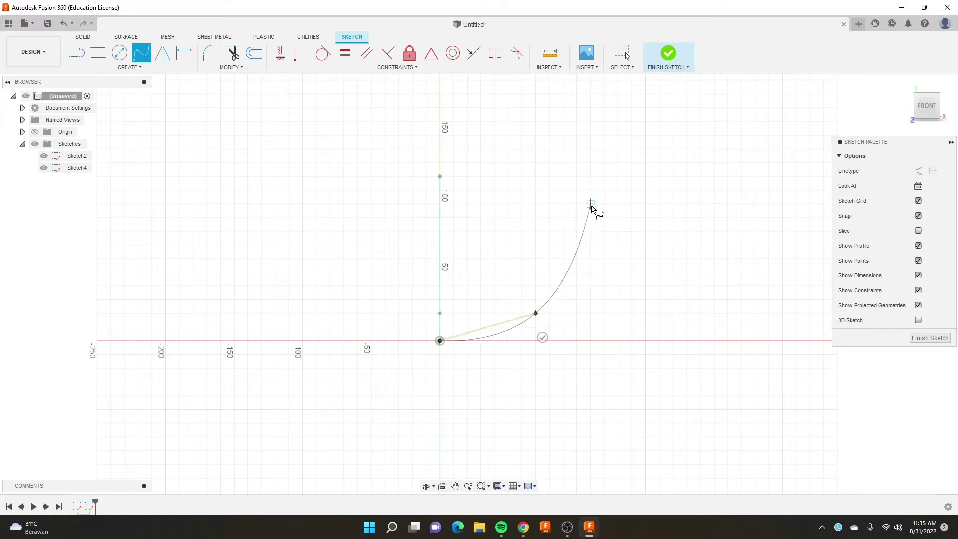
pyautogui.click(603, 269)
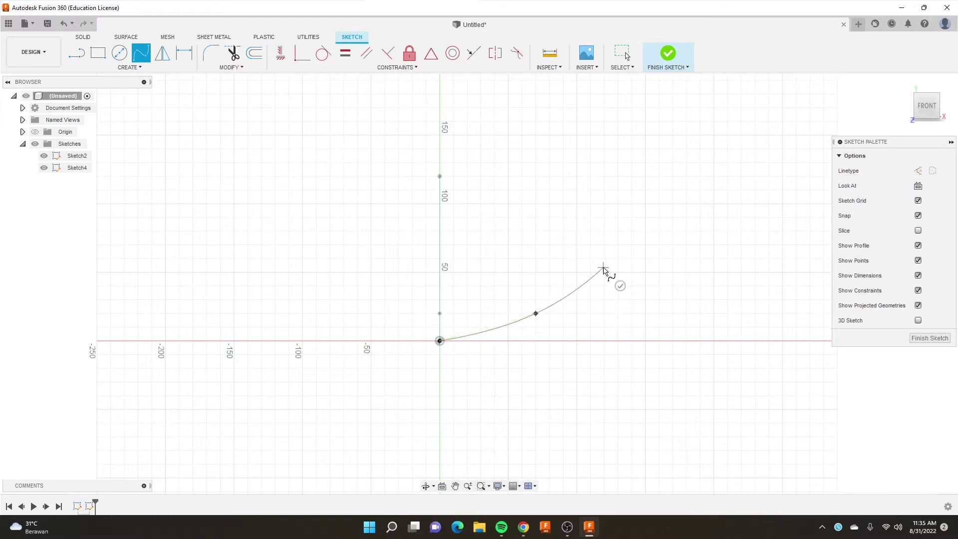
pyautogui.rightClick(595, 335)
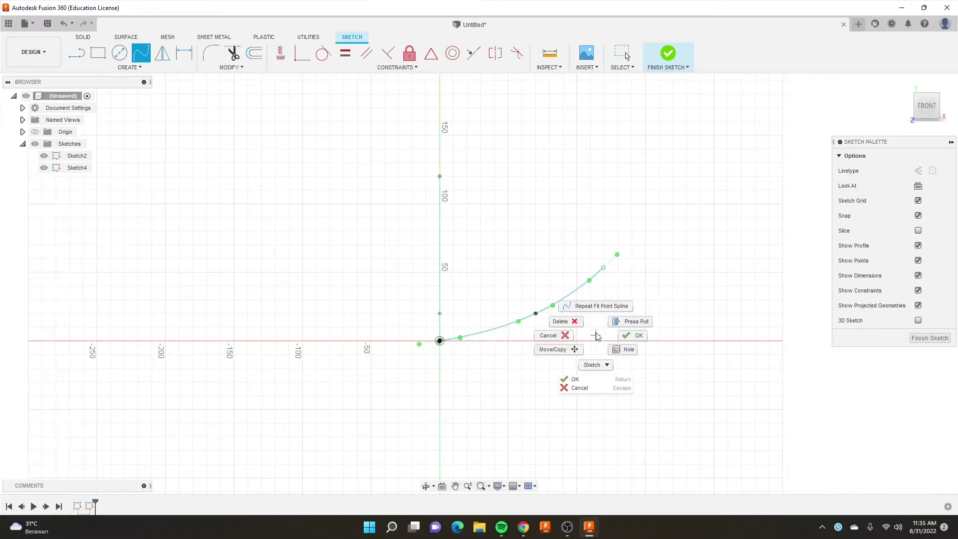
pyautogui.click(629, 334)
pyautogui.scroll(3, 517, 264)
pyautogui.rightClick(540, 233)
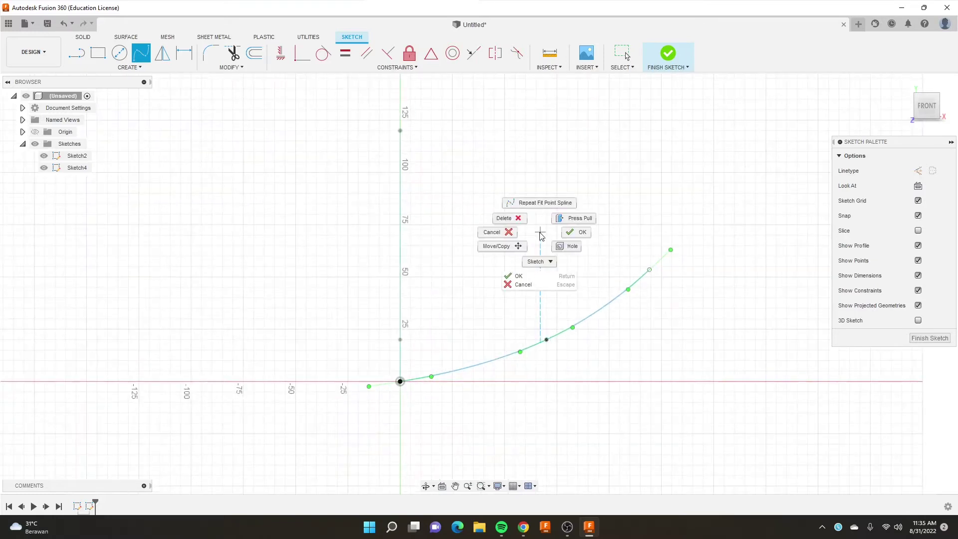
pyautogui.click(573, 236)
# Drag the spline's fit points to reshape it, raising its end to 50 mm height
pyautogui.click(527, 349)
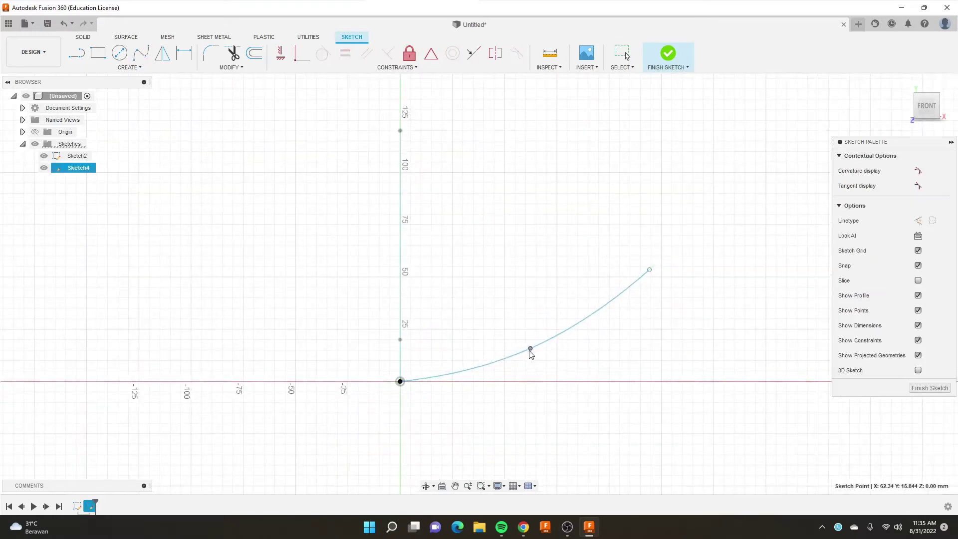
pyautogui.moveTo(649, 272); pyautogui.dragTo(643, 293)
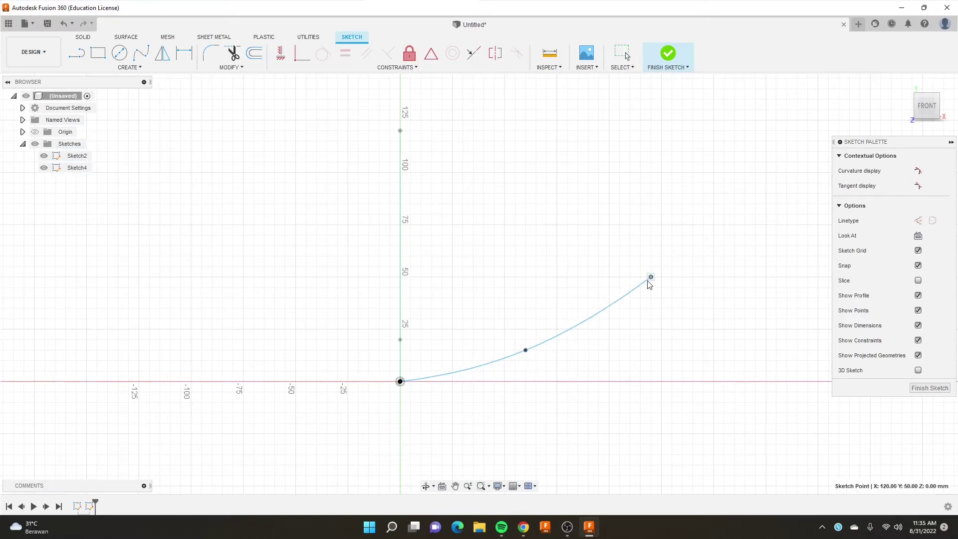
pyautogui.moveTo(527, 352)
pyautogui.mouseDown()
pyautogui.moveTo(521, 361)
pyautogui.moveTo(519, 352)
pyautogui.mouseUp()
pyautogui.moveTo(640, 294); pyautogui.dragTo(641, 277)
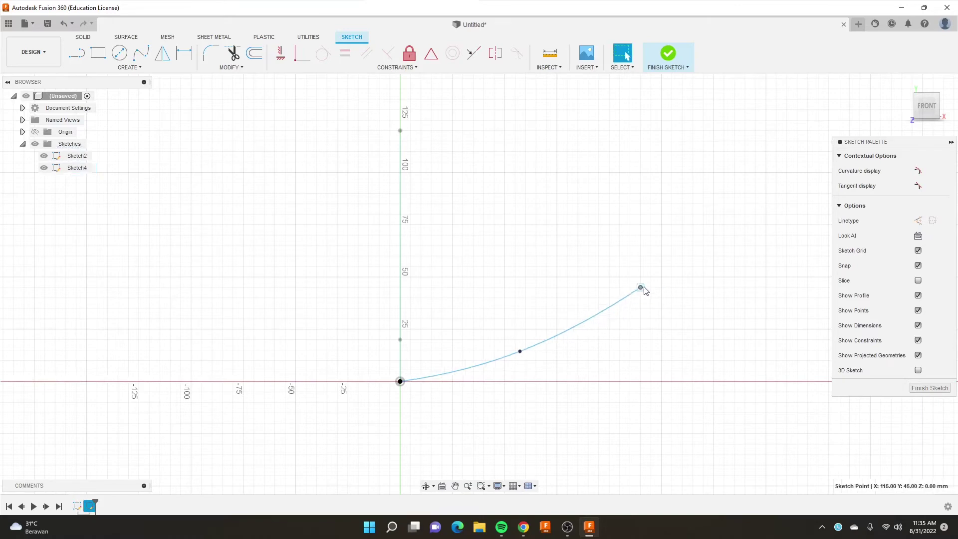
# Draw a steep side line from above the spline's end down across the curve
pyautogui.click(77, 52)
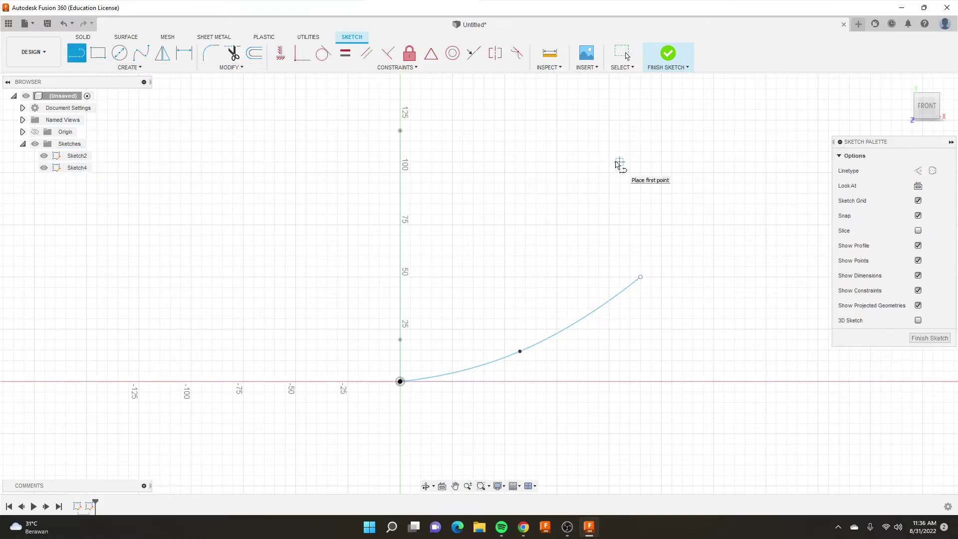
pyautogui.click(630, 131)
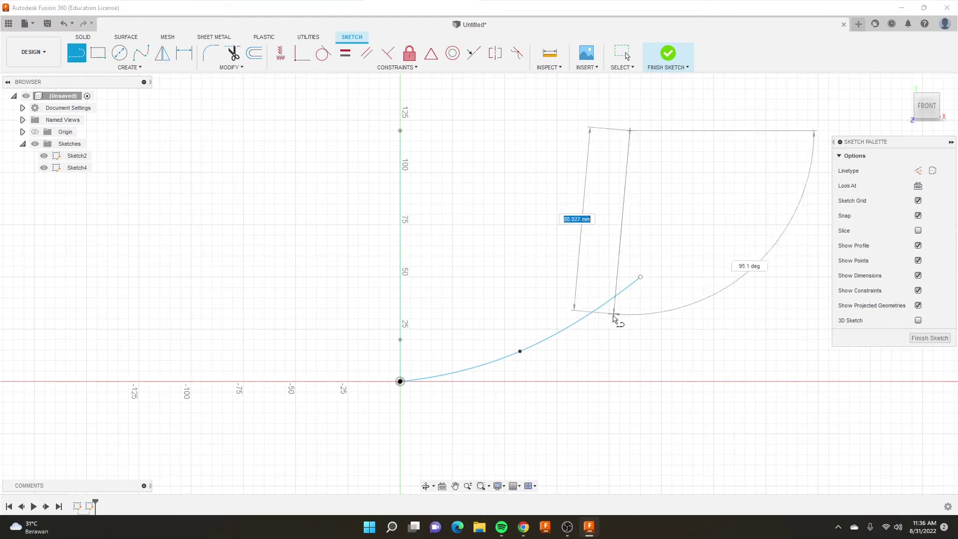
pyautogui.click(574, 332)
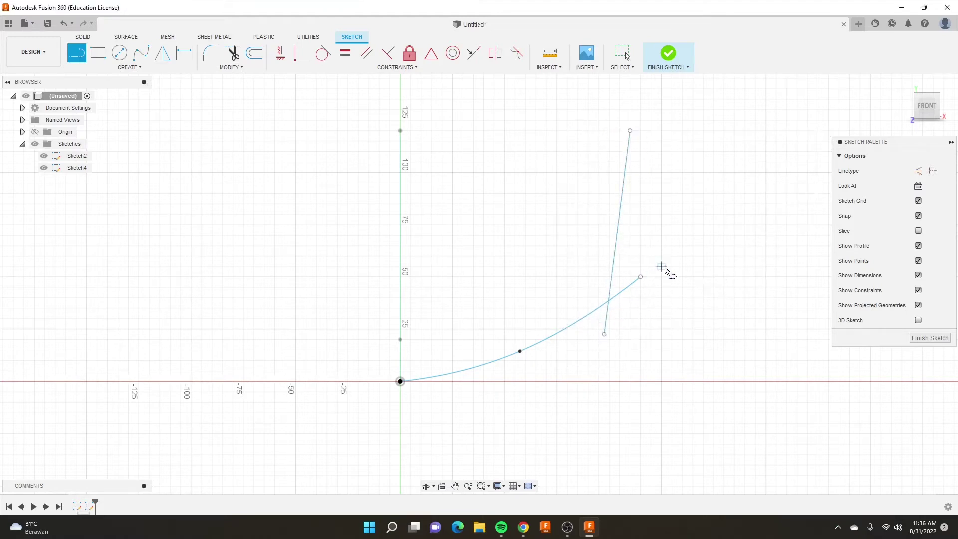
pyautogui.rightClick(692, 205)
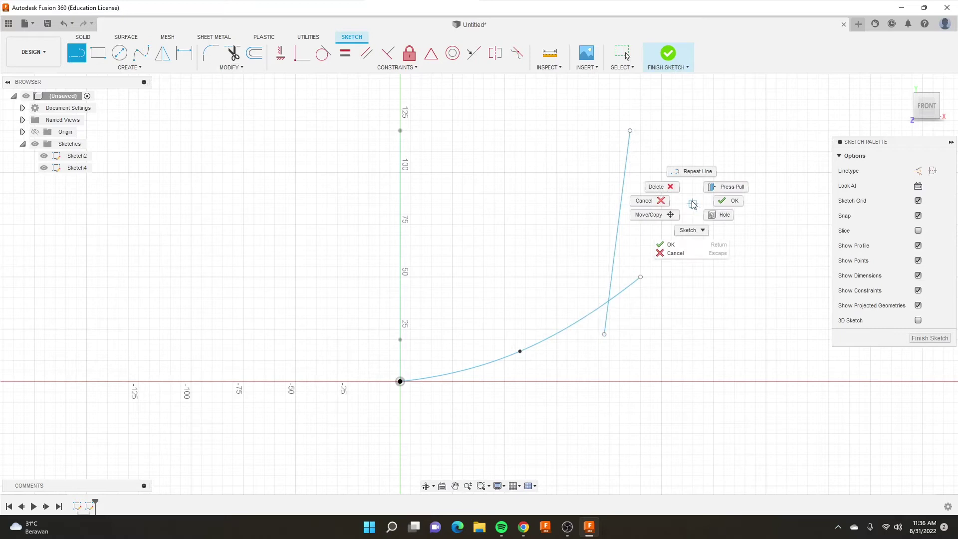
pyautogui.click(729, 200)
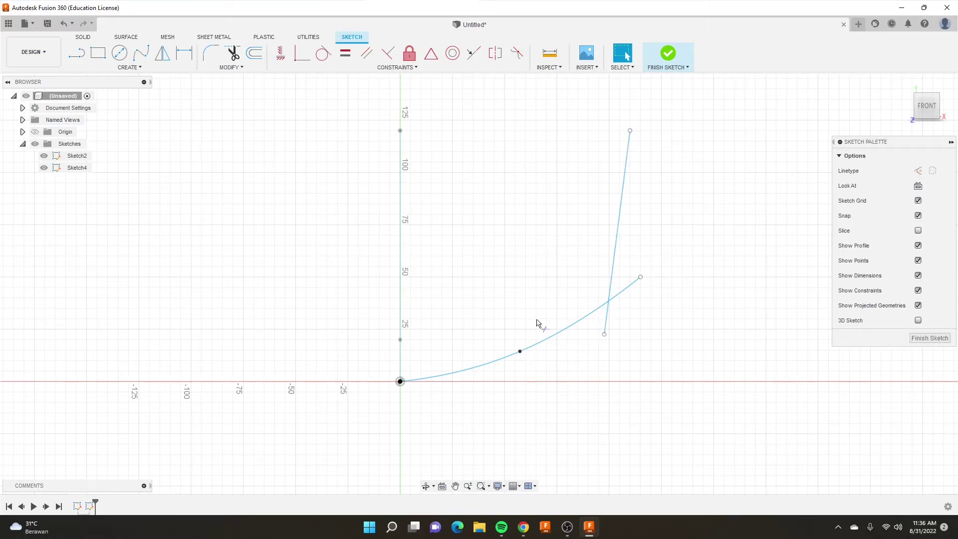
# Trim the spline overhang and the line stub so they meet at a clean corner
pyautogui.press('t')
pyautogui.click(635, 293)
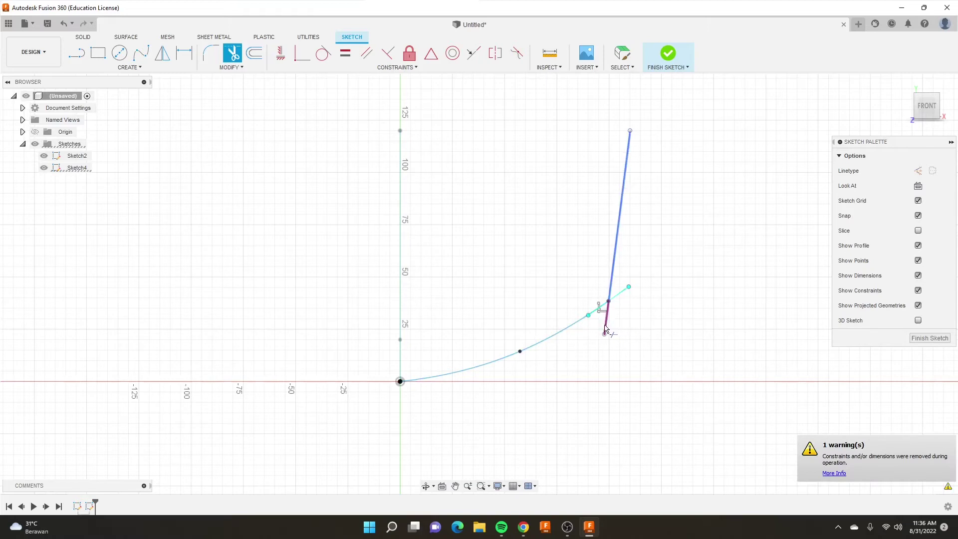
pyautogui.click(605, 327)
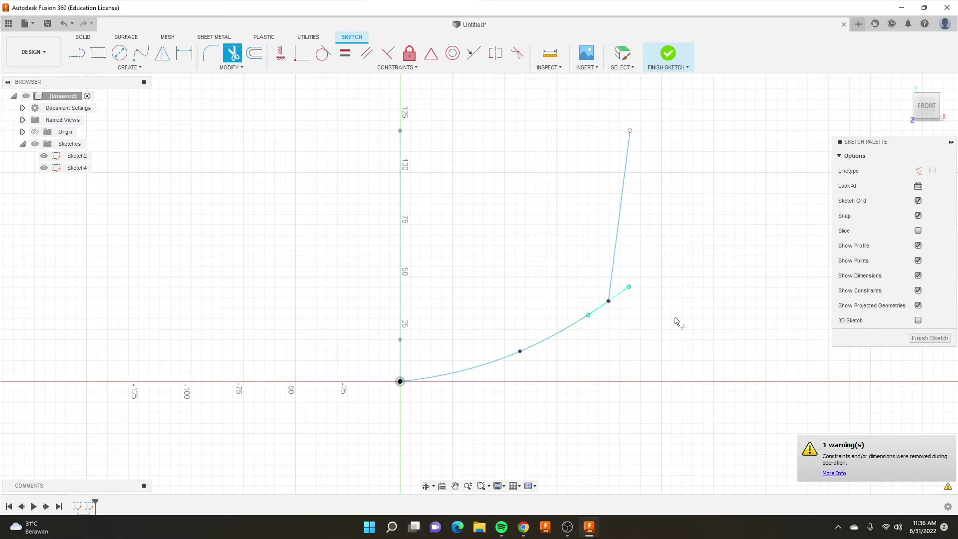
pyautogui.rightClick(709, 217)
pyautogui.click(744, 215)
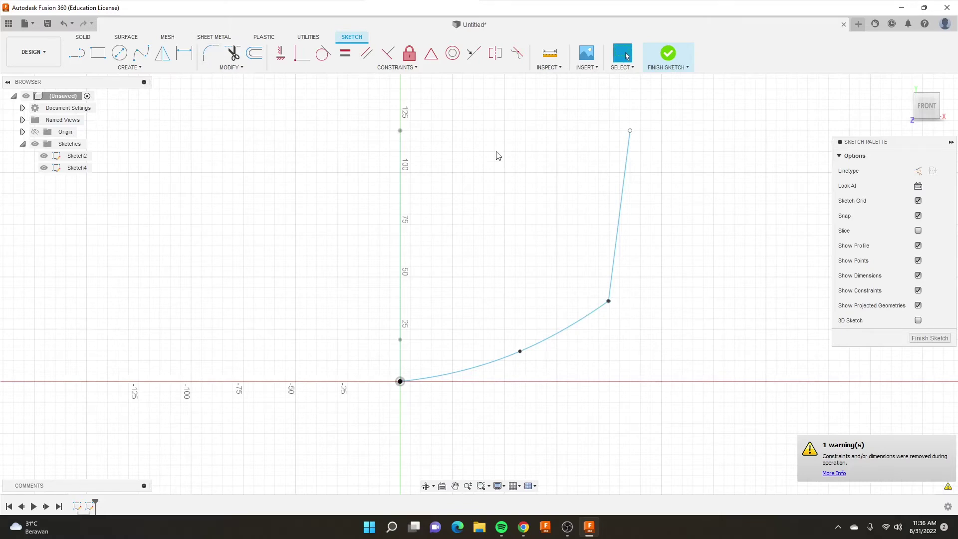
# Finish Sketch4, orbit around the curves, and reopen Sketch4 for editing
pyautogui.scroll(-3, 495, 151)
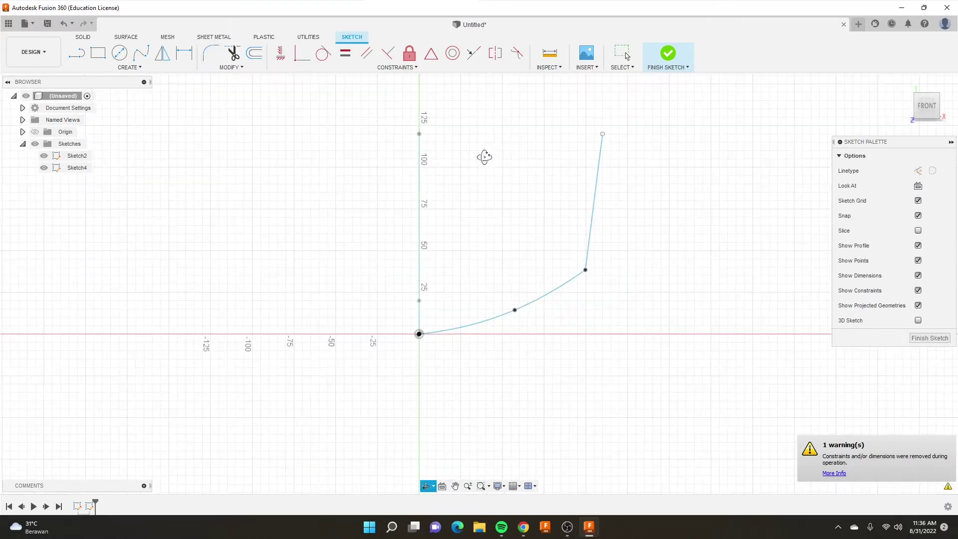
pyautogui.moveTo(483, 156)
pyautogui.keyDown('shift'); pyautogui.mouseDown(button='middle')
pyautogui.moveTo(443, 179)
pyautogui.moveTo(464, 175)
pyautogui.mouseUp(button='middle'); pyautogui.keyUp('shift')
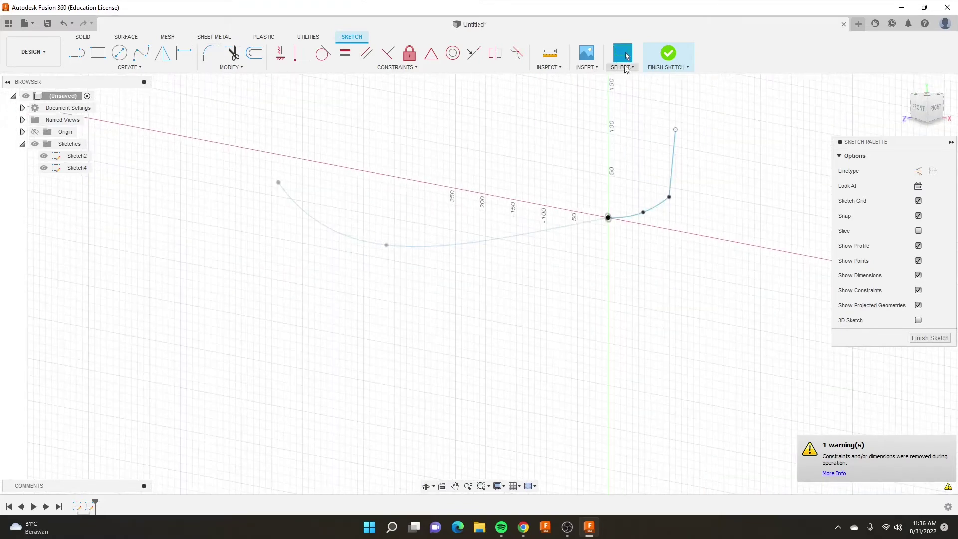
pyautogui.click(668, 54)
pyautogui.moveTo(529, 170)
pyautogui.keyDown('shift'); pyautogui.mouseDown(button='middle')
pyautogui.moveTo(509, 196)
pyautogui.moveTo(507, 263)
pyautogui.moveTo(498, 171)
pyautogui.moveTo(736, 181)
pyautogui.moveTo(635, 188)
pyautogui.moveTo(560, 178)
pyautogui.moveTo(488, 199)
pyautogui.moveTo(522, 192)
pyautogui.mouseUp(button='middle'); pyautogui.keyUp('shift')
pyautogui.rightClick(619, 159)
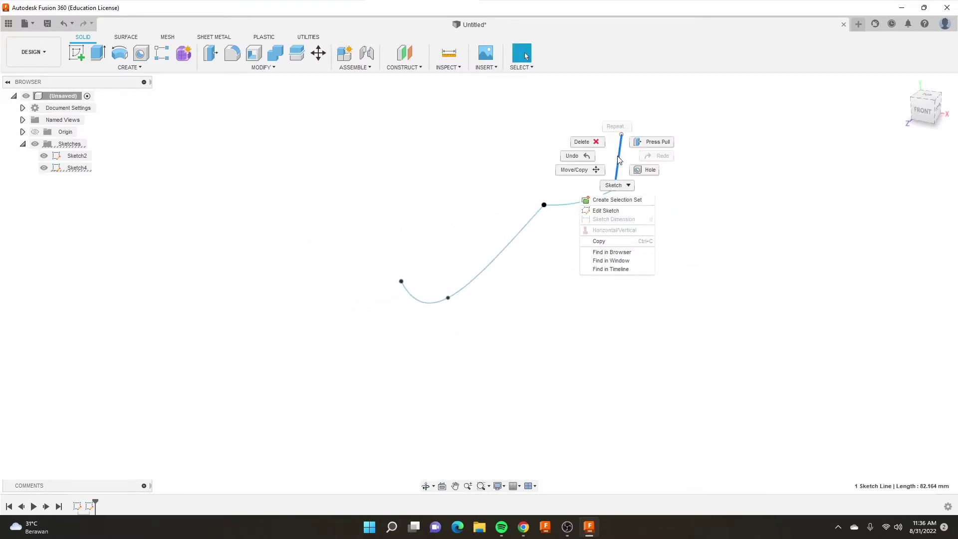
pyautogui.click(605, 211)
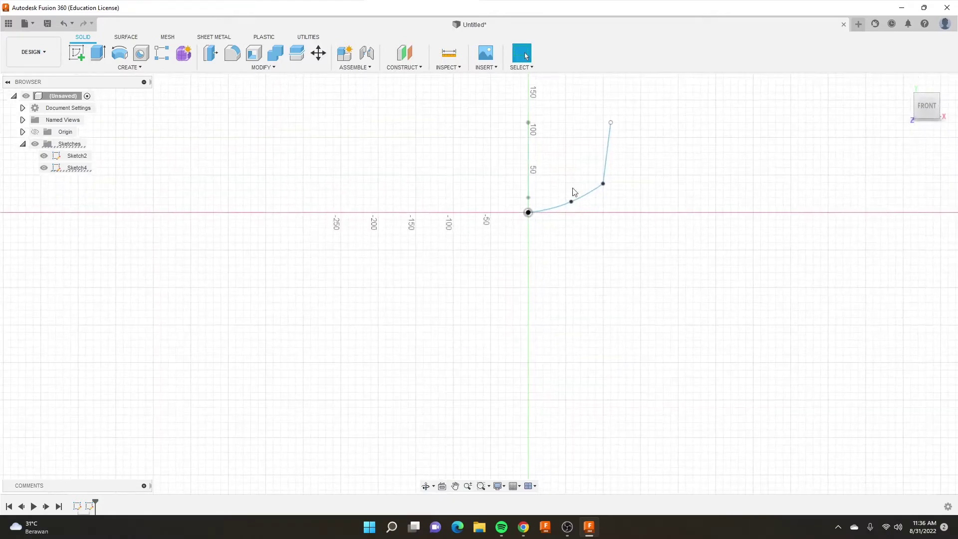
# Draw a 120 mm vertical line up from the origin
pyautogui.click(80, 55)
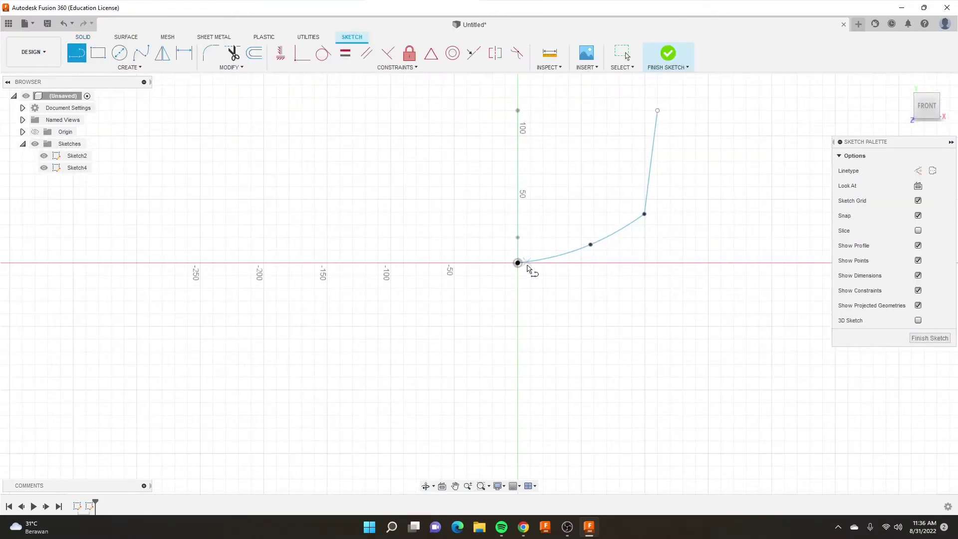
pyautogui.click(518, 262)
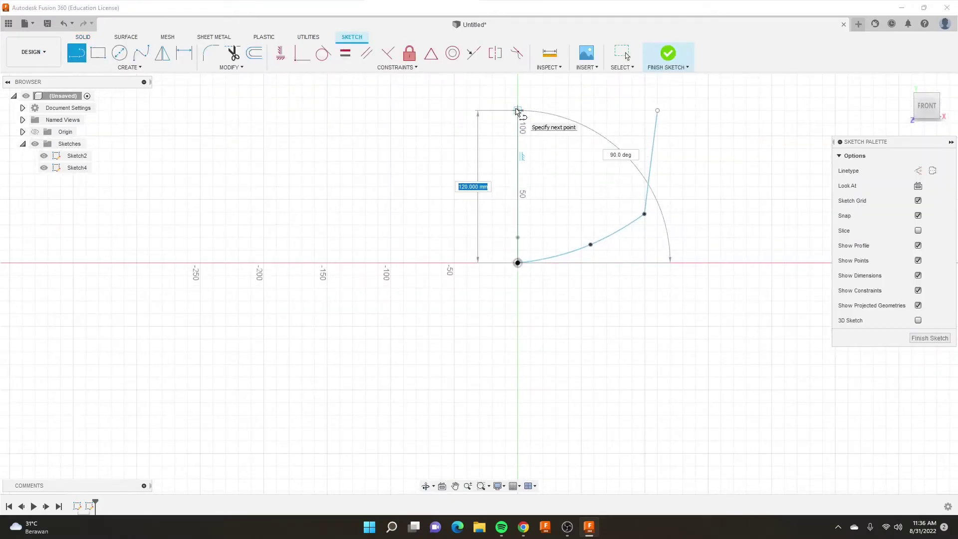
pyautogui.click(518, 110)
pyautogui.press('Escape')
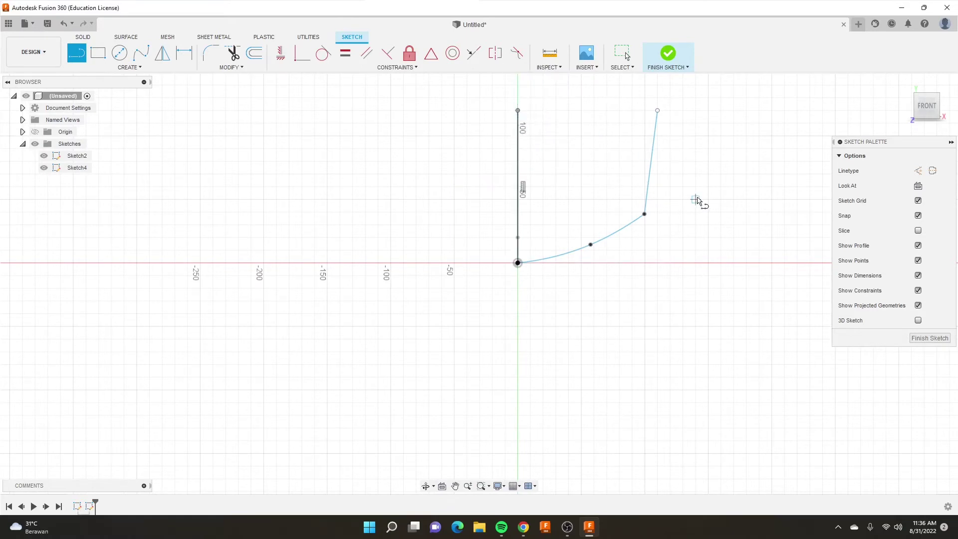
# Constrain the vertical line's top level with the side line's top, then finish the sketch
pyautogui.click(281, 53)
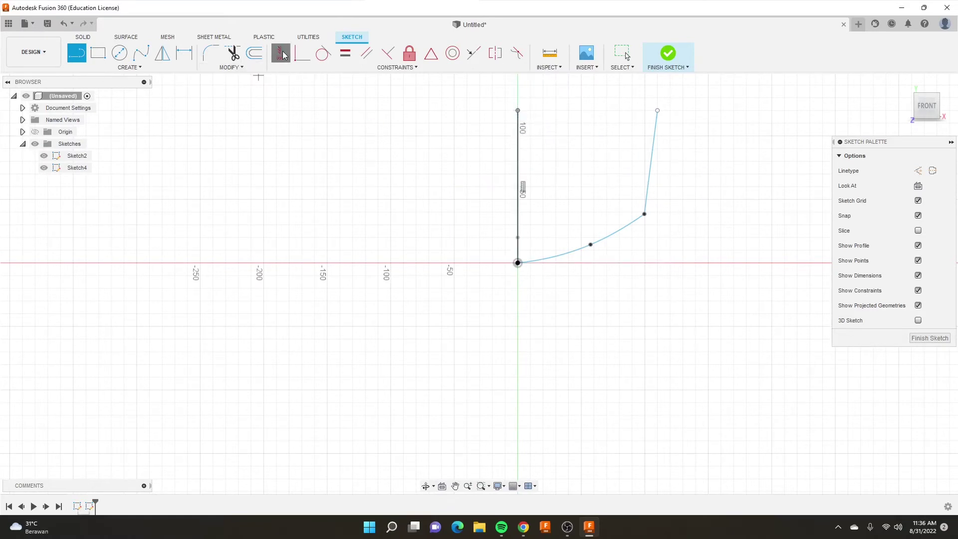
pyautogui.click(657, 110)
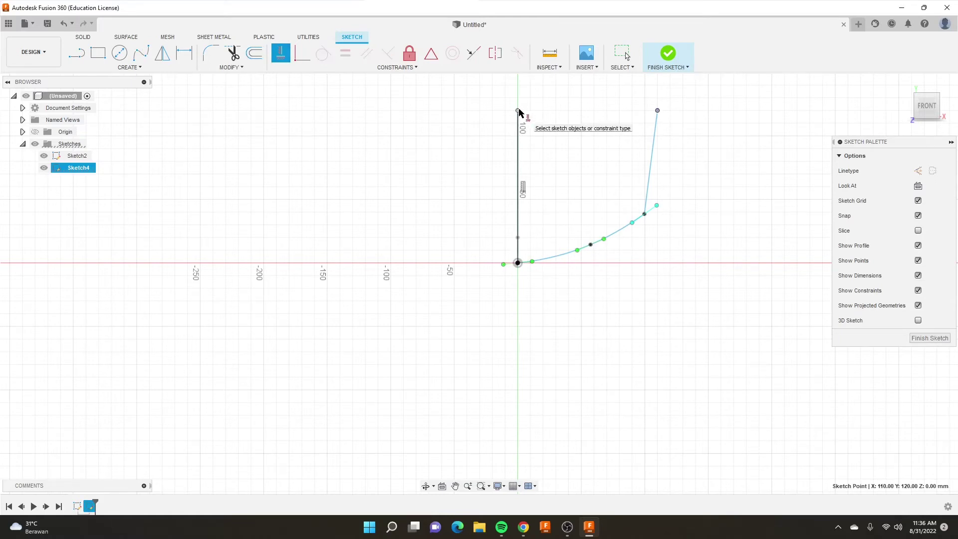
pyautogui.click(273, 57)
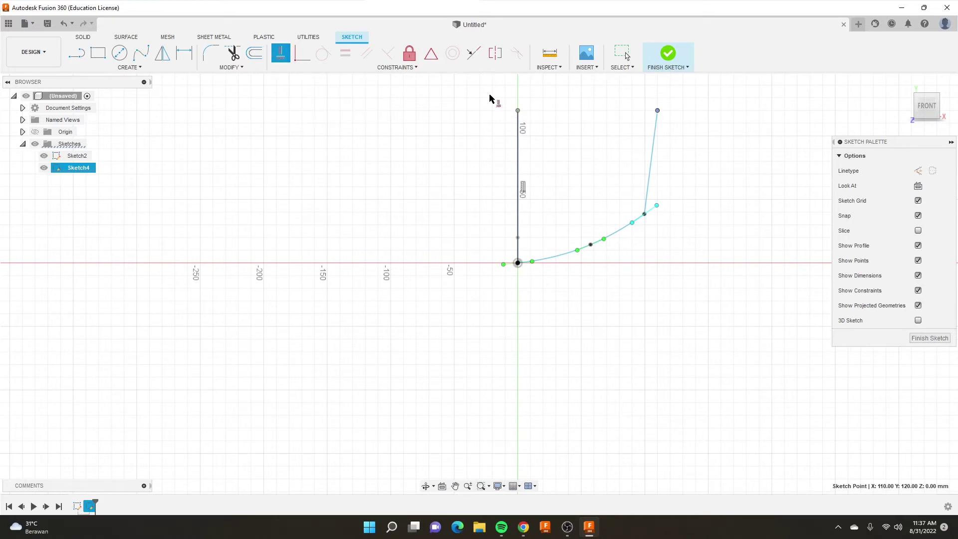
pyautogui.click(518, 111)
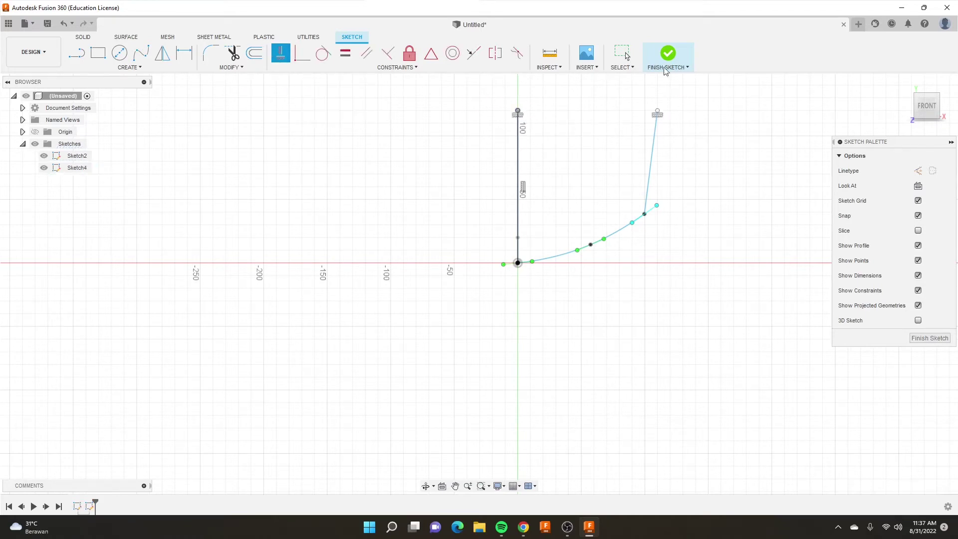
pyautogui.click(674, 55)
pyautogui.moveTo(578, 189)
pyautogui.keyDown('shift'); pyautogui.mouseDown(button='middle')
pyautogui.moveTo(553, 185)
pyautogui.moveTo(541, 199)
pyautogui.moveTo(627, 135)
pyautogui.moveTo(618, 223)
pyautogui.mouseUp(button='middle'); pyautogui.keyUp('shift')
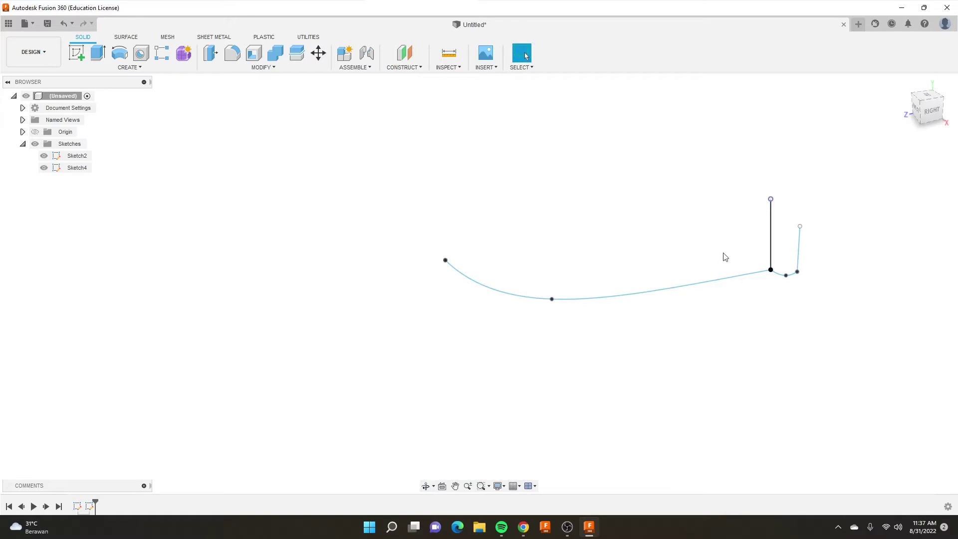
# Reopen Sketch4, convert the vertical centre line to a construction line, and finish the sketch
pyautogui.rightClick(771, 227)
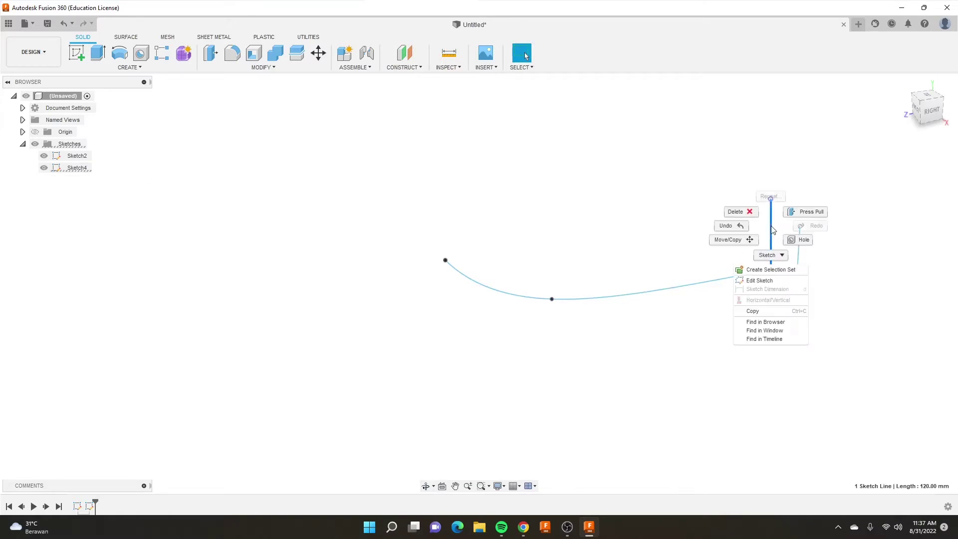
pyautogui.click(763, 283)
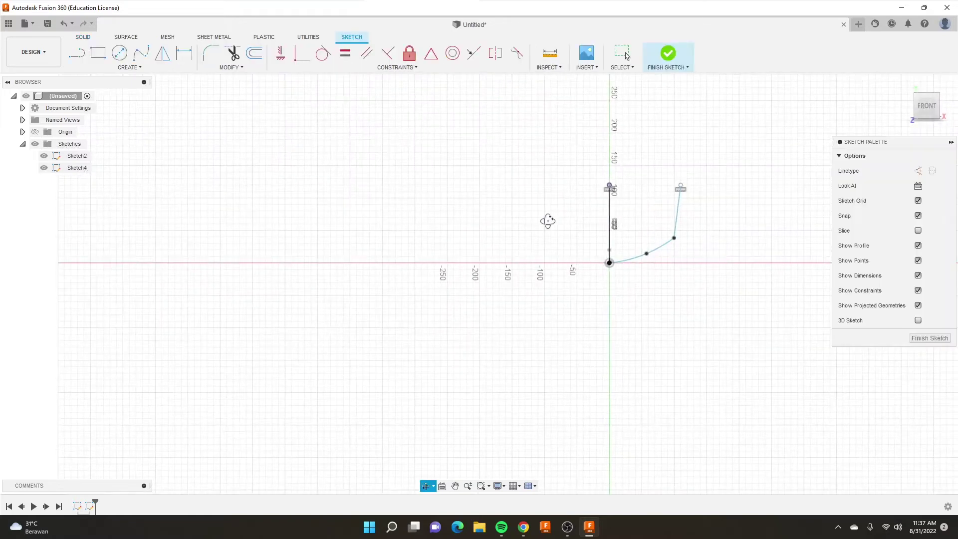
pyautogui.keyDown('shift'); pyautogui.moveTo(548, 220); pyautogui.dragTo(575, 223, button='middle'); pyautogui.keyUp('shift')
pyautogui.scroll(3, 545, 171)
pyautogui.click(512, 219)
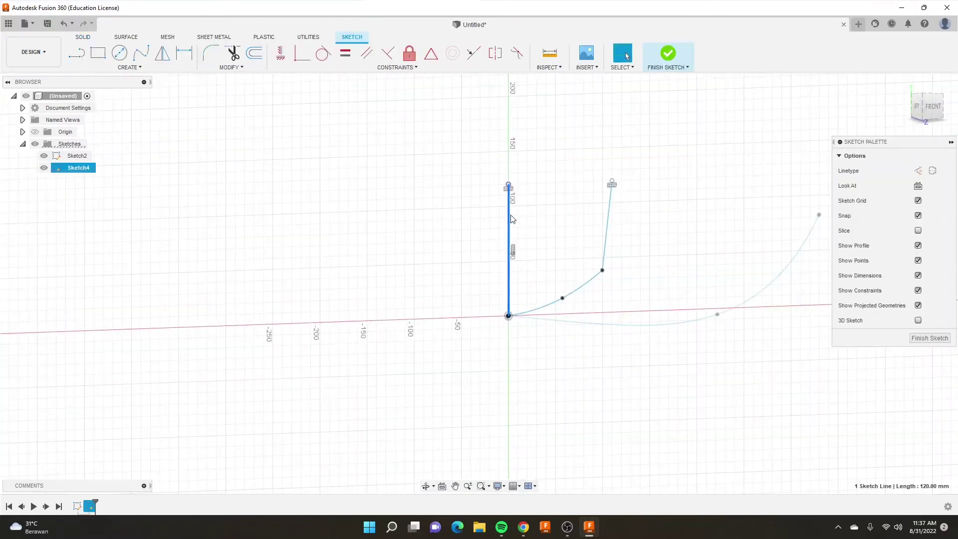
pyautogui.click(918, 171)
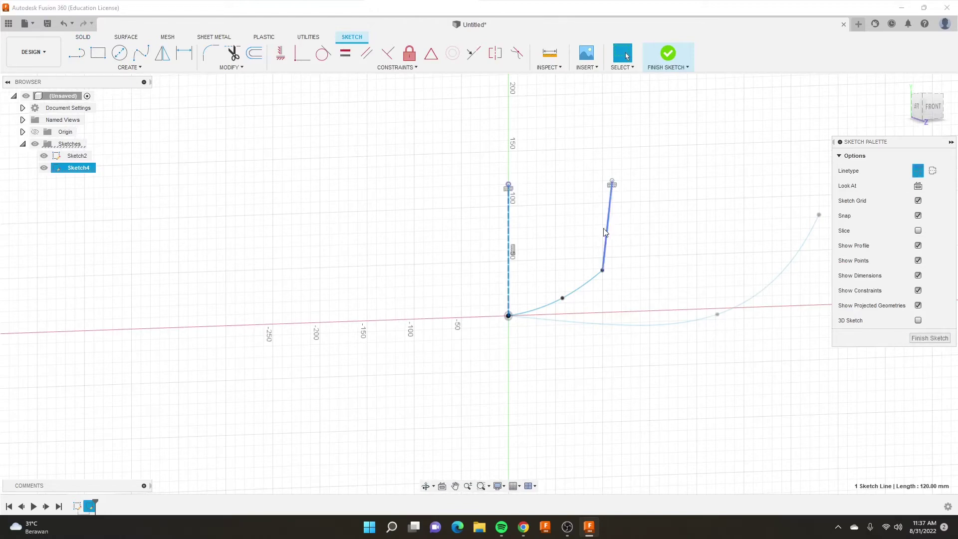
pyautogui.click(931, 338)
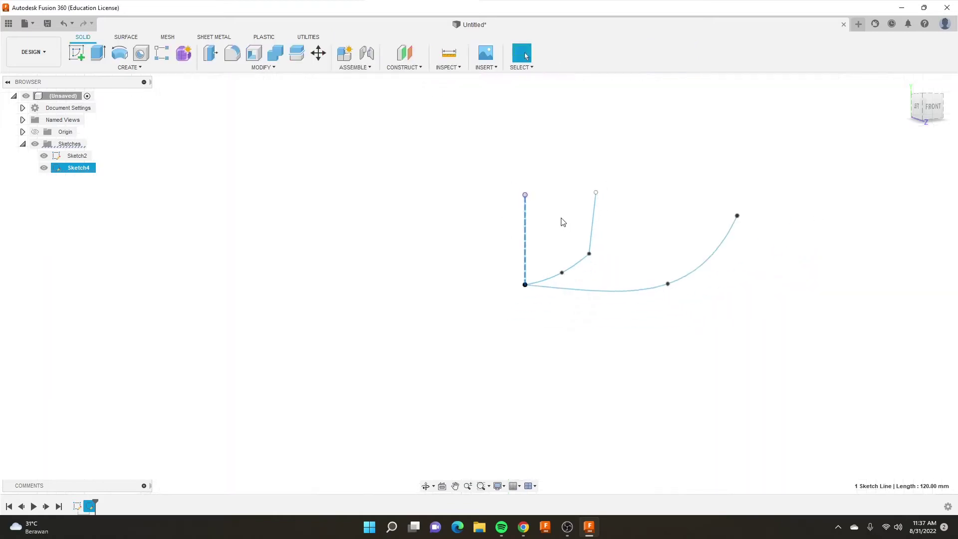
pyautogui.moveTo(533, 214)
pyautogui.keyDown('shift'); pyautogui.mouseDown(button='middle')
pyautogui.moveTo(529, 258)
pyautogui.moveTo(607, 248)
pyautogui.moveTo(615, 258)
pyautogui.mouseUp(button='middle'); pyautogui.keyUp('shift')
pyautogui.scroll(-3, 612, 190)
pyautogui.scroll(2, 563, 213)
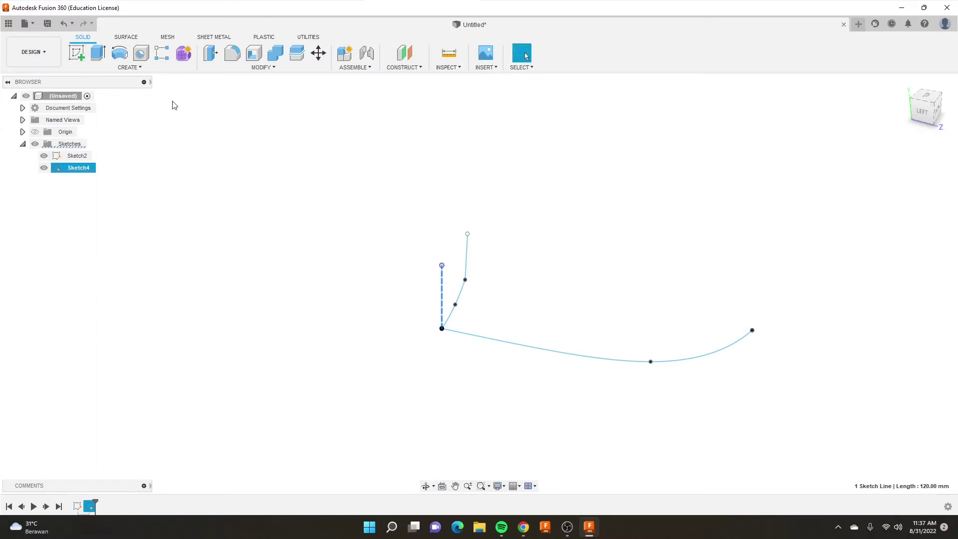
# Create a three-point plane through the centre-line top, side-line top, and keel curve's far end
pyautogui.click(407, 68)
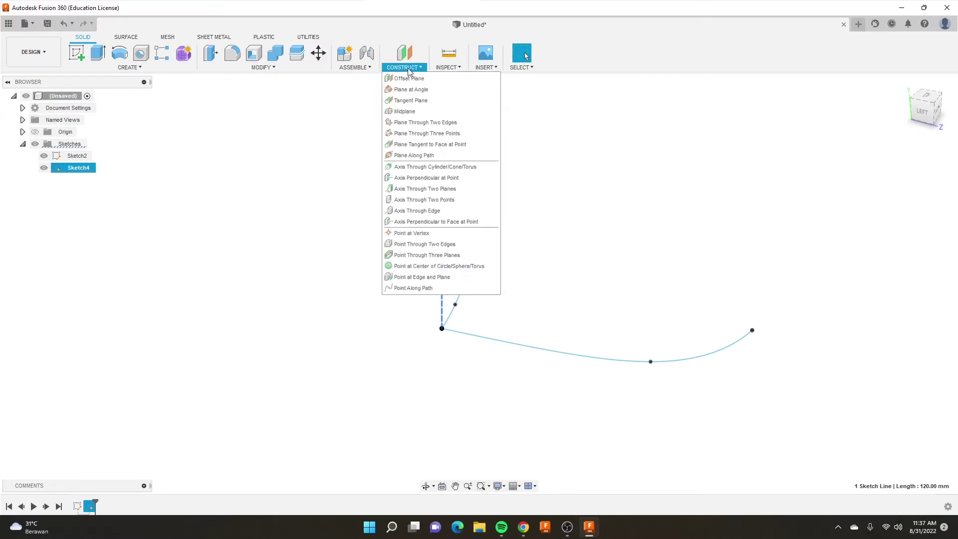
pyautogui.click(439, 134)
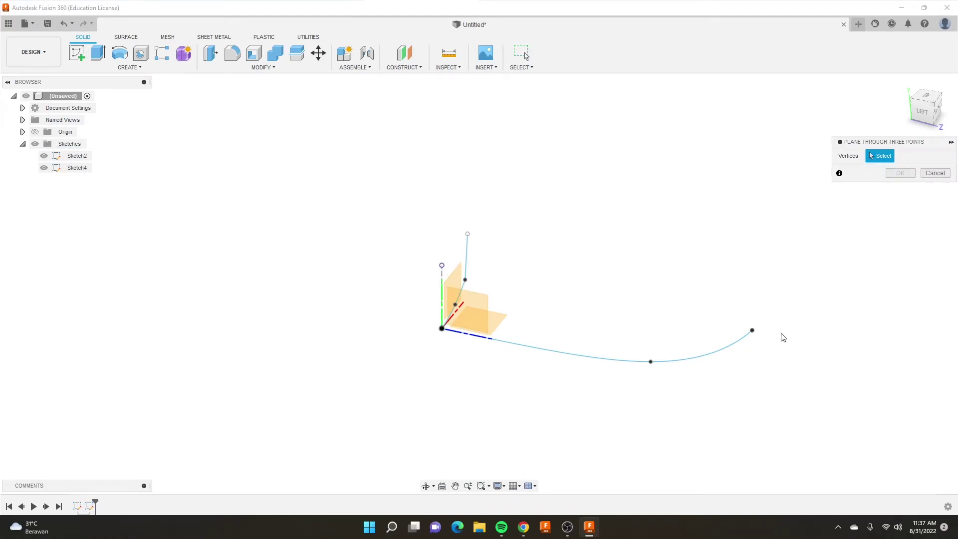
pyautogui.scroll(3, 529, 252)
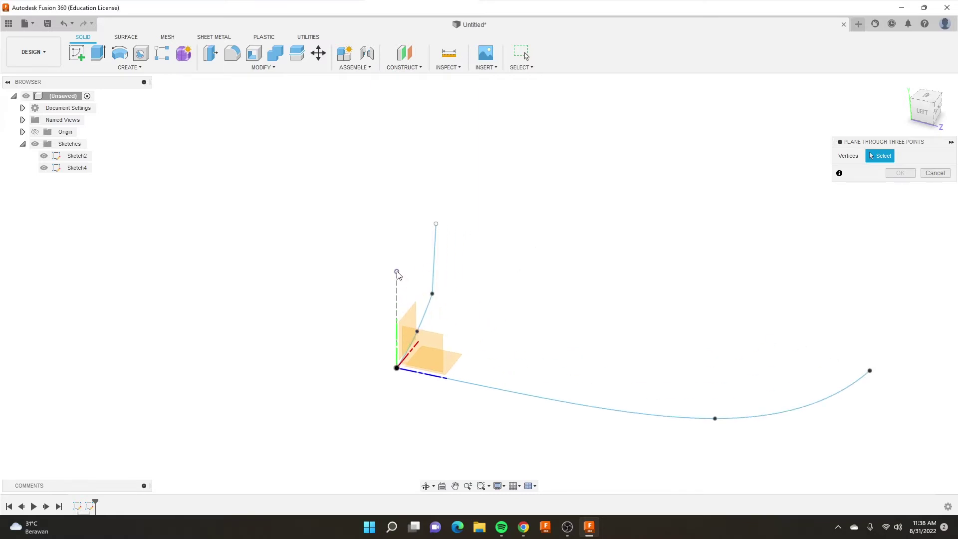
pyautogui.click(398, 272)
pyautogui.click(436, 226)
pyautogui.scroll(-3, 316, 224)
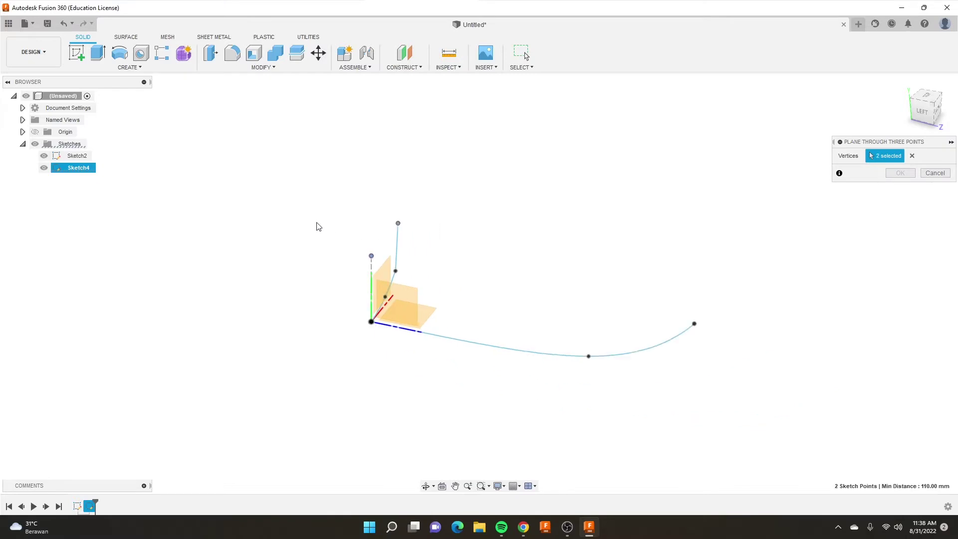
pyautogui.scroll(-1, 316, 223)
pyautogui.click(660, 316)
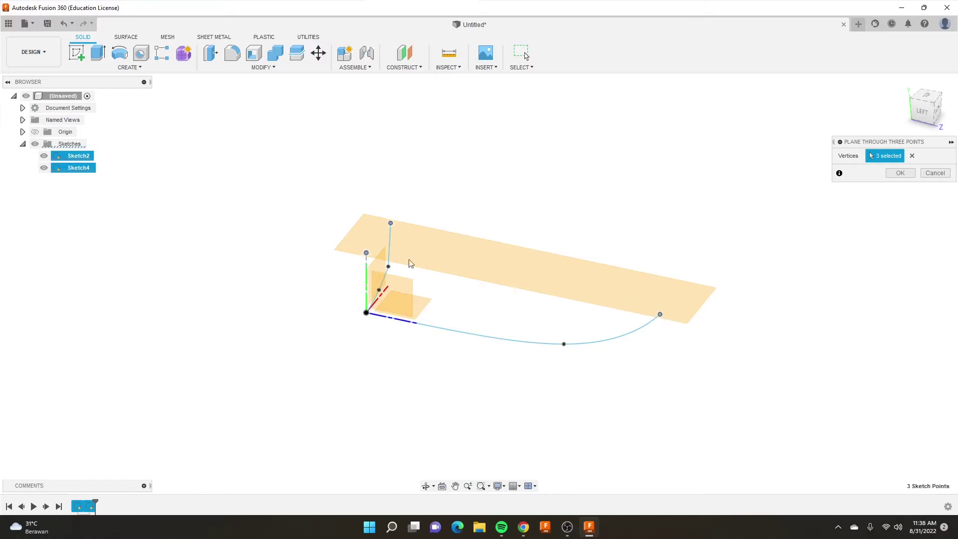
pyautogui.click(900, 173)
pyautogui.scroll(2, 457, 247)
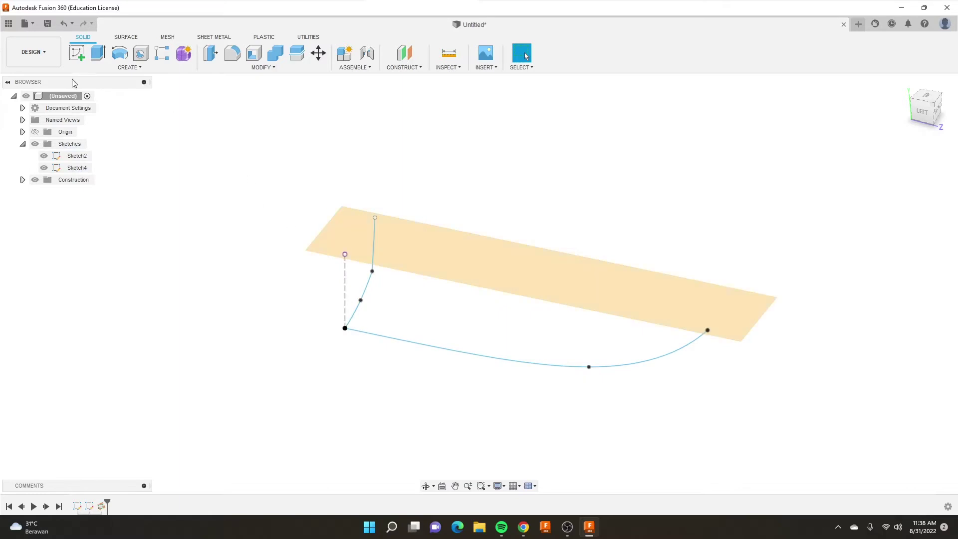
# Start a sketch on the construction plane and draw a vertical line down from the origin
pyautogui.click(76, 52)
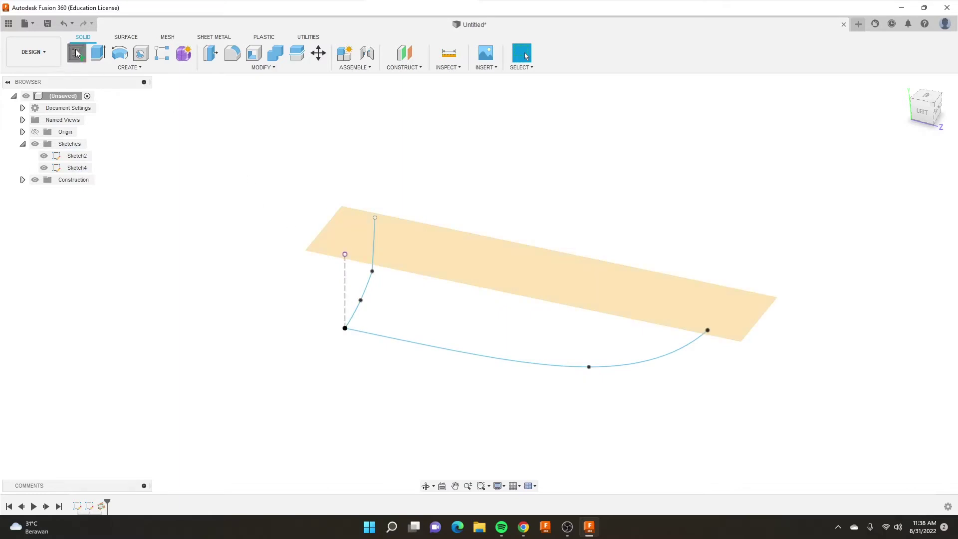
pyautogui.click(504, 262)
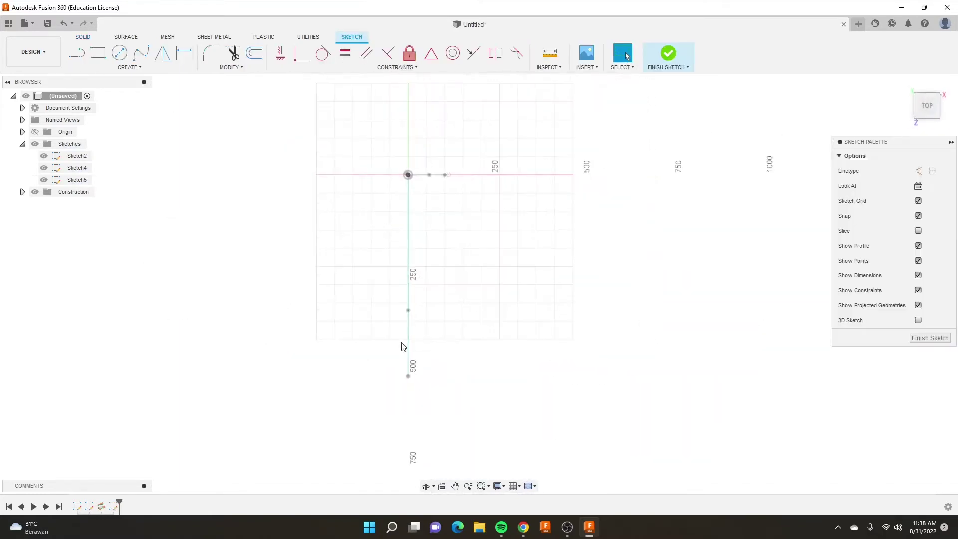
pyautogui.press('l')
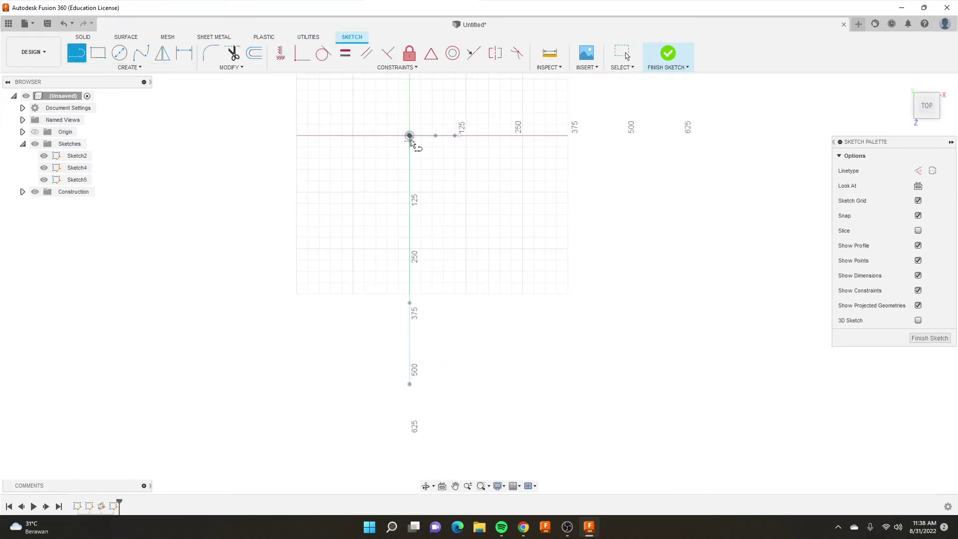
pyautogui.click(409, 136)
pyautogui.click(409, 384)
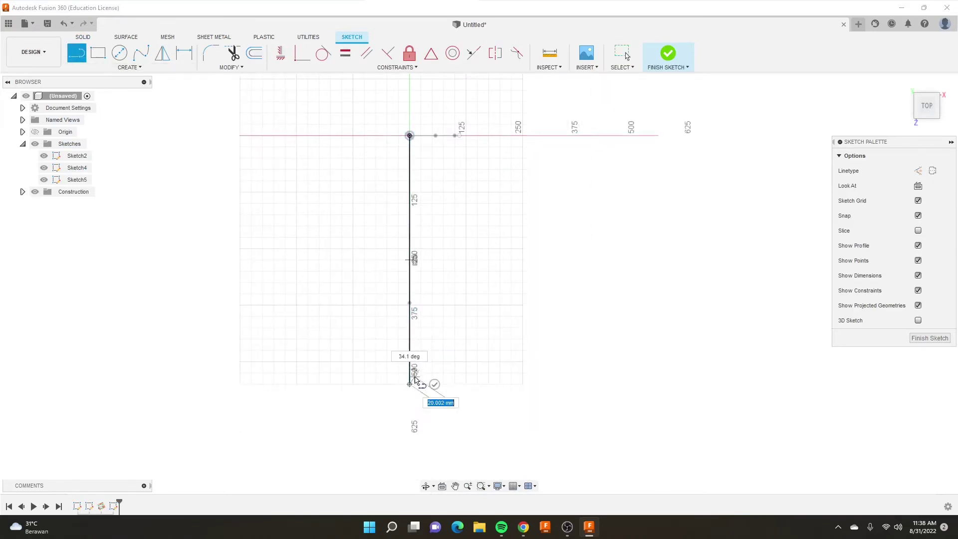
pyautogui.rightClick(556, 271)
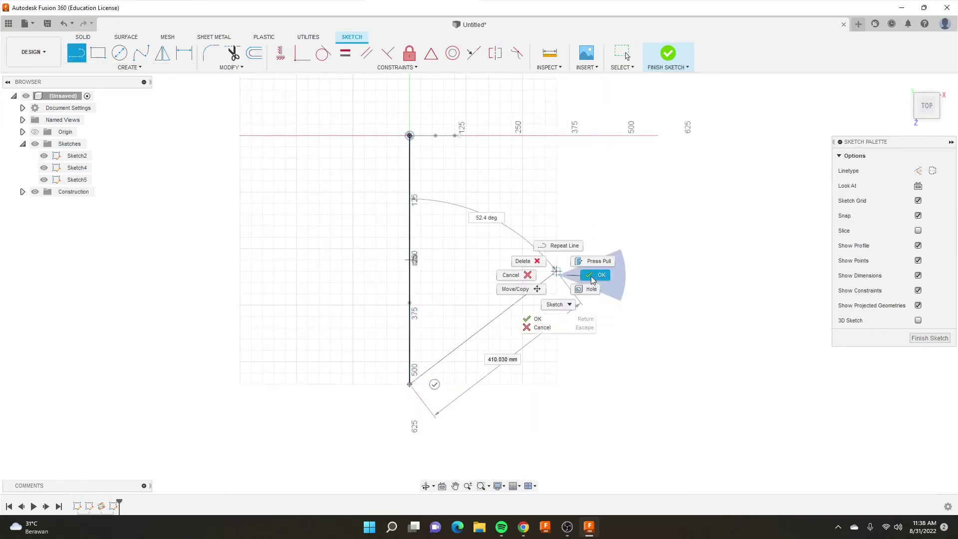
pyautogui.click(593, 278)
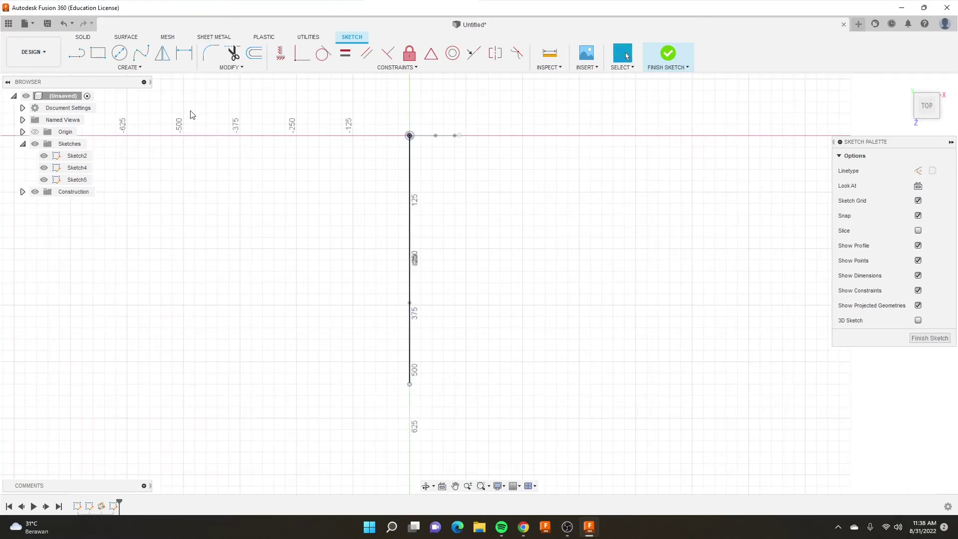
# Draw a three-point fit-point spline from beside the origin to the line's bottom end
pyautogui.click(139, 50)
pyautogui.scroll(2, 454, 138)
pyautogui.scroll(2, 459, 139)
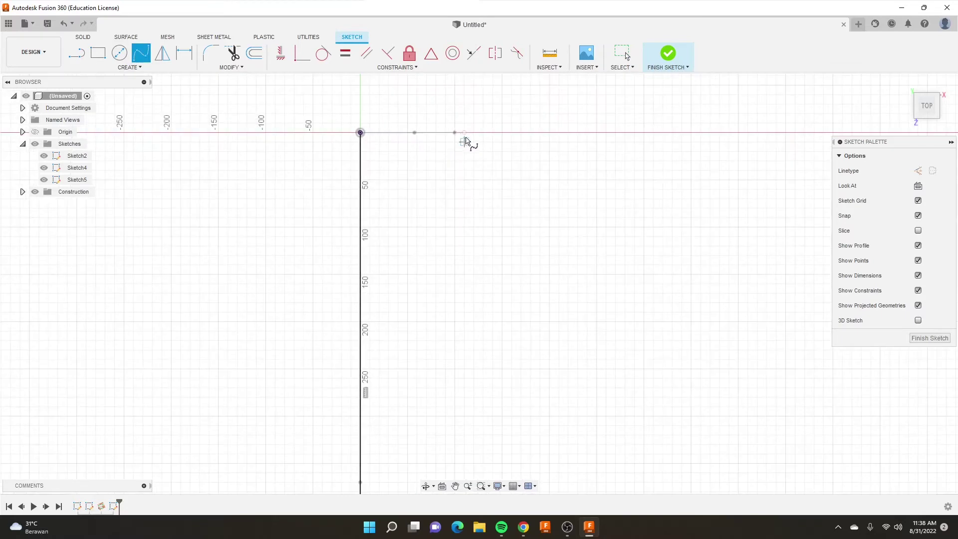
pyautogui.click(465, 133)
pyautogui.scroll(-3, 443, 264)
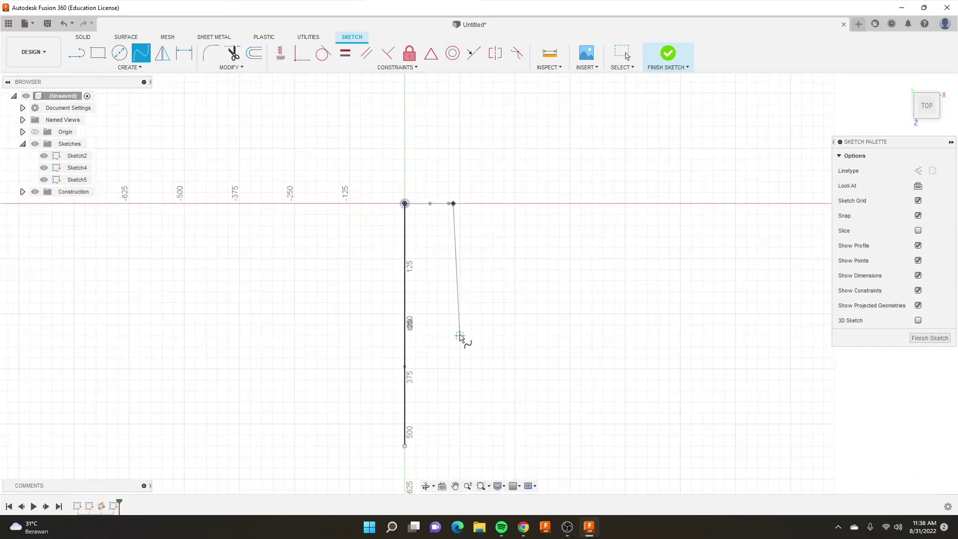
pyautogui.click(454, 335)
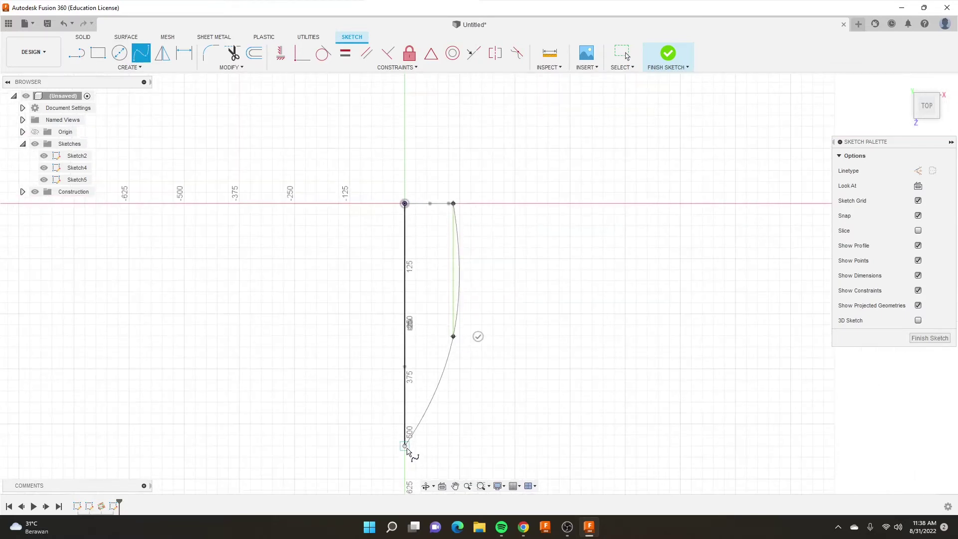
pyautogui.click(404, 446)
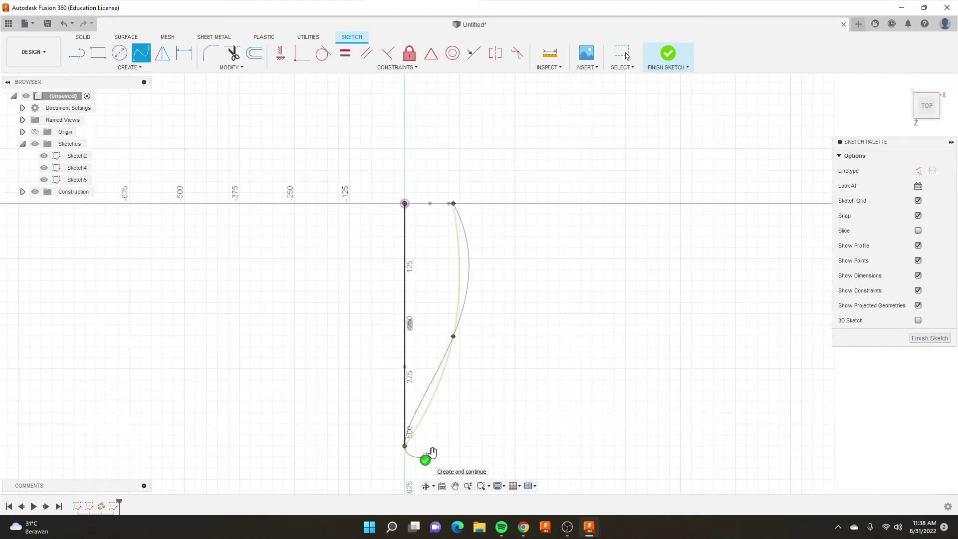
pyautogui.click(432, 452)
pyautogui.rightClick(524, 369)
pyautogui.click(565, 360)
# Drag the spline's upper and lower fit points to refine the curve, then finish the sketch
pyautogui.scroll(3, 475, 320)
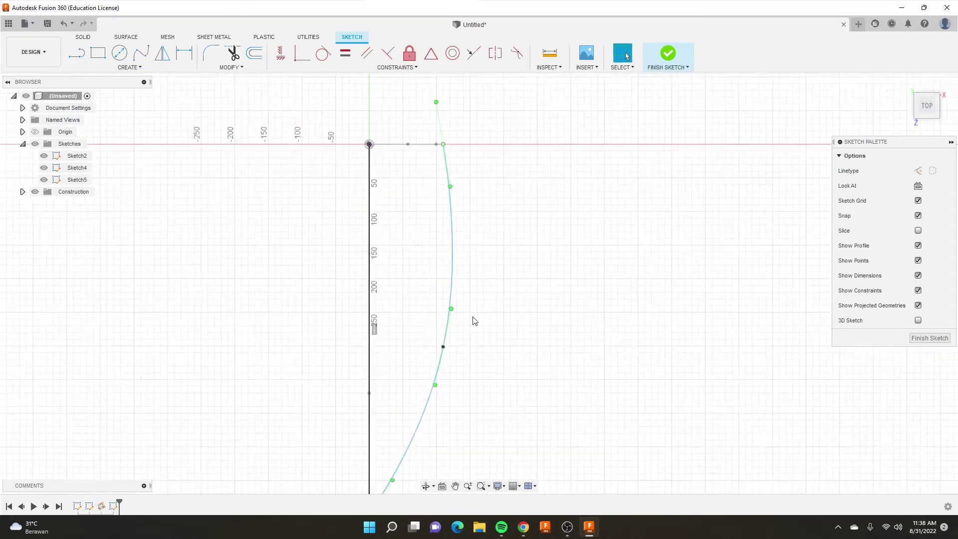
pyautogui.scroll(1, 469, 307)
pyautogui.click(444, 384)
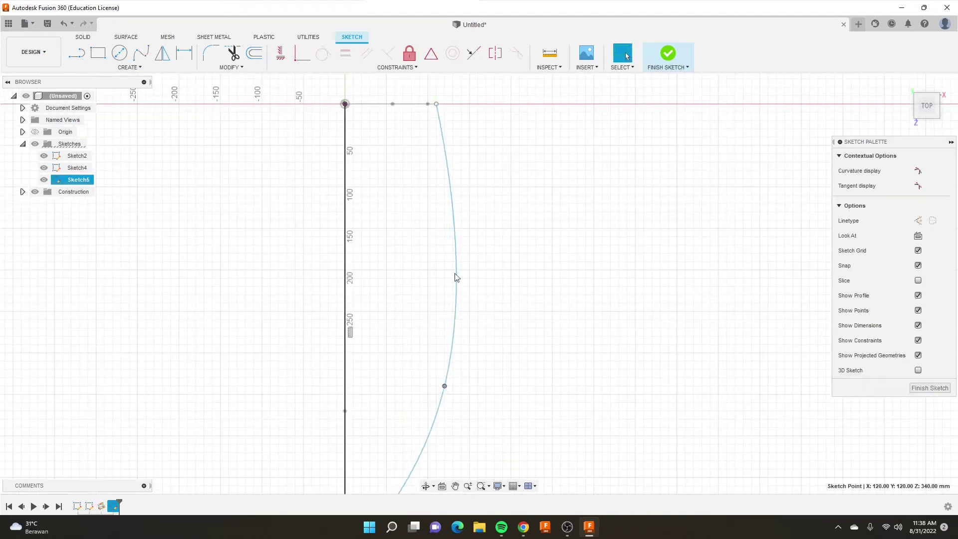
pyautogui.click(441, 147)
pyautogui.moveTo(448, 160)
pyautogui.mouseDown()
pyautogui.moveTo(420, 195)
pyautogui.moveTo(444, 154)
pyautogui.mouseUp()
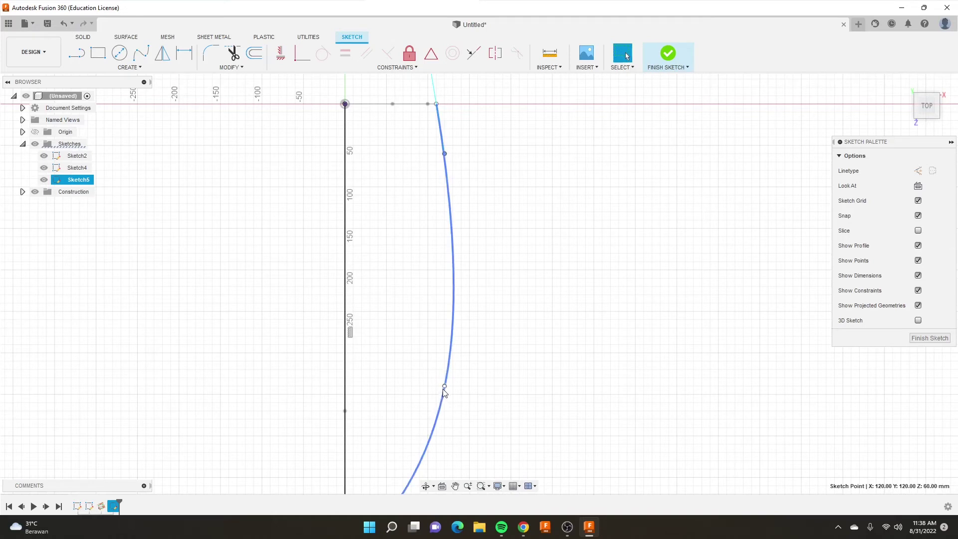
pyautogui.moveTo(445, 387); pyautogui.dragTo(436, 406)
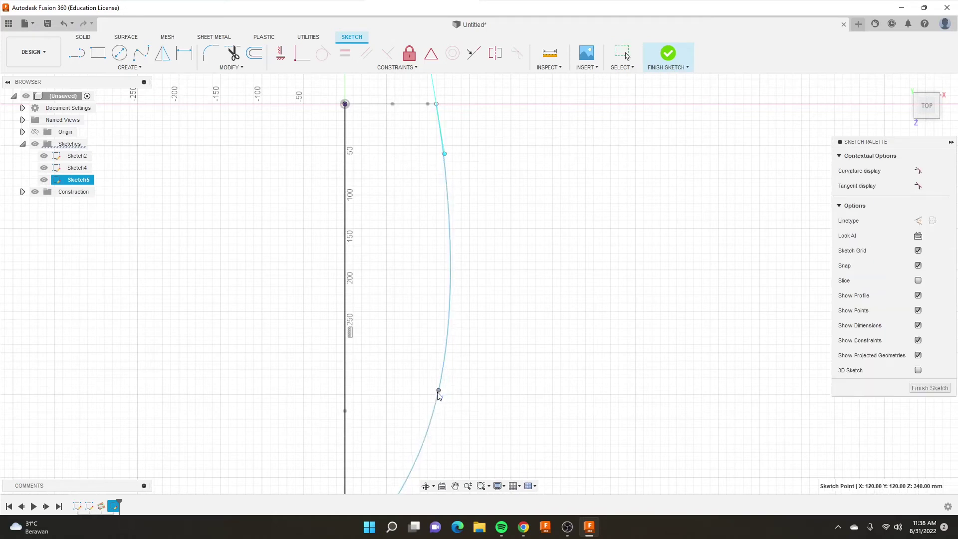
pyautogui.click(668, 53)
# Orbit the view and reopen Sketch4, the short cross-section spline's sketch, for editing
pyautogui.moveTo(398, 295)
pyautogui.keyDown('shift'); pyautogui.mouseDown(button='middle')
pyautogui.moveTo(521, 238)
pyautogui.moveTo(514, 245)
pyautogui.mouseUp(button='middle'); pyautogui.keyUp('shift')
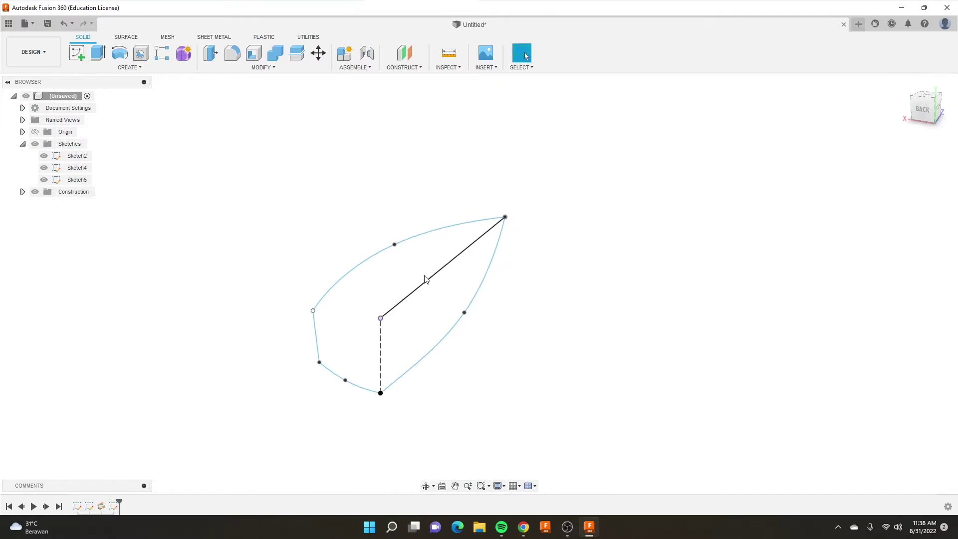
pyautogui.moveTo(362, 301)
pyautogui.keyDown('shift'); pyautogui.mouseDown(button='middle')
pyautogui.moveTo(365, 310)
pyautogui.moveTo(453, 300)
pyautogui.moveTo(498, 305)
pyautogui.moveTo(351, 299)
pyautogui.moveTo(387, 310)
pyautogui.moveTo(482, 296)
pyautogui.mouseUp(button='middle'); pyautogui.keyUp('shift')
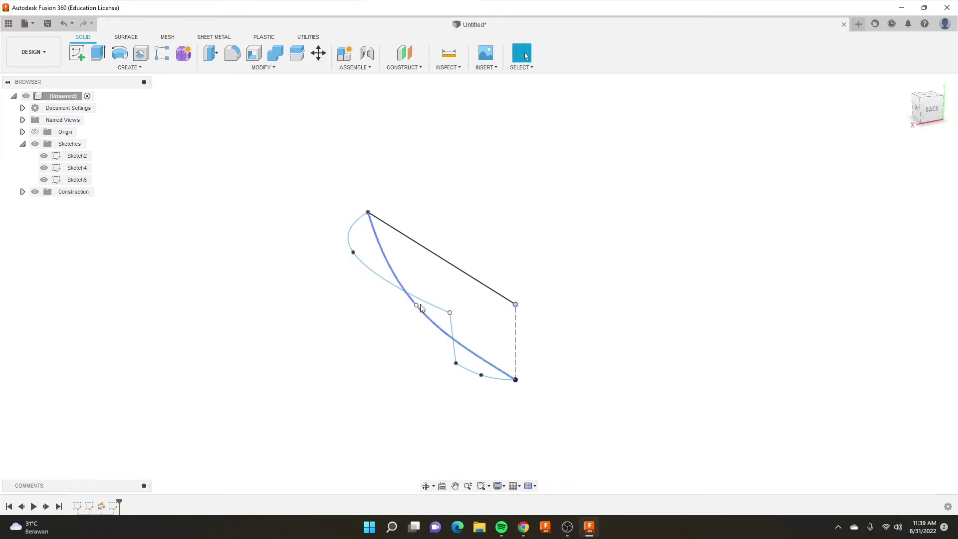
pyautogui.moveTo(391, 328)
pyautogui.keyDown('shift'); pyautogui.mouseDown(button='middle')
pyautogui.moveTo(412, 327)
pyautogui.moveTo(386, 328)
pyautogui.mouseUp(button='middle'); pyautogui.keyUp('shift')
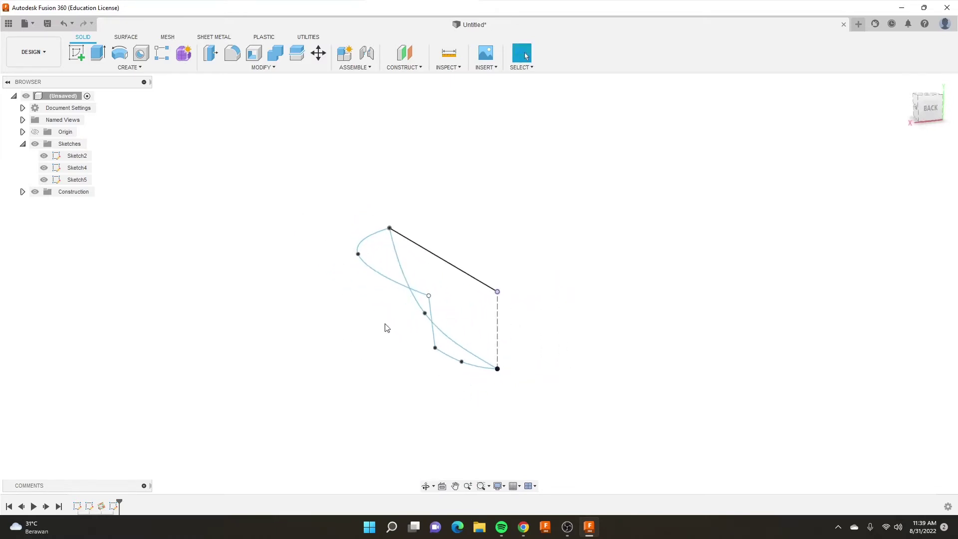
pyautogui.rightClick(453, 361)
pyautogui.click(443, 412)
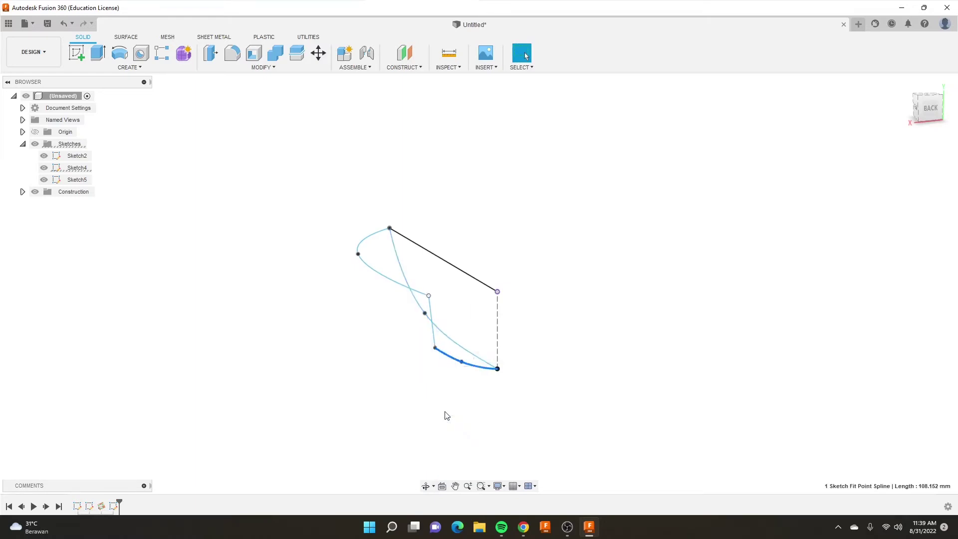
pyautogui.scroll(2, 508, 308)
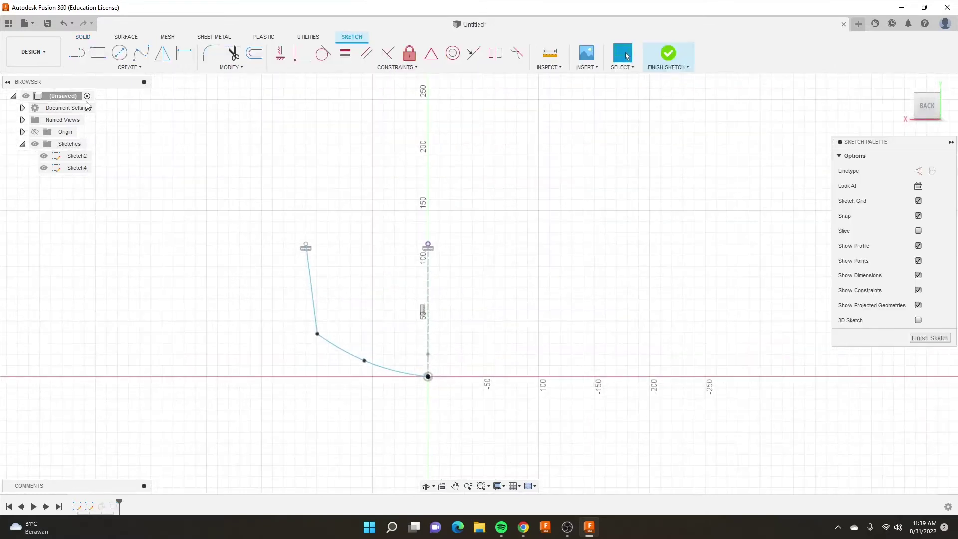
# Join the spline's top to the vertical line, make that line solid, and finish Sketch4
pyautogui.click(77, 52)
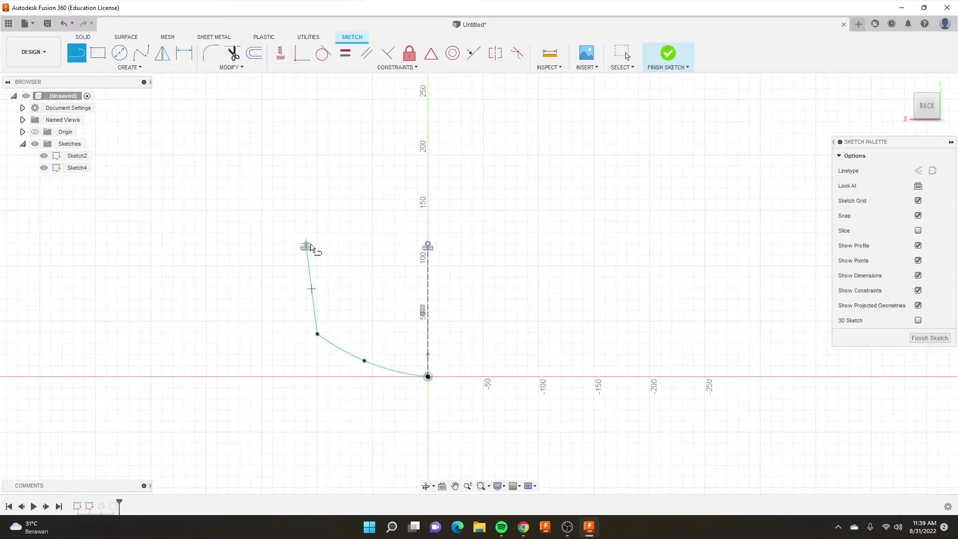
pyautogui.click(306, 246)
pyautogui.rightClick(552, 251)
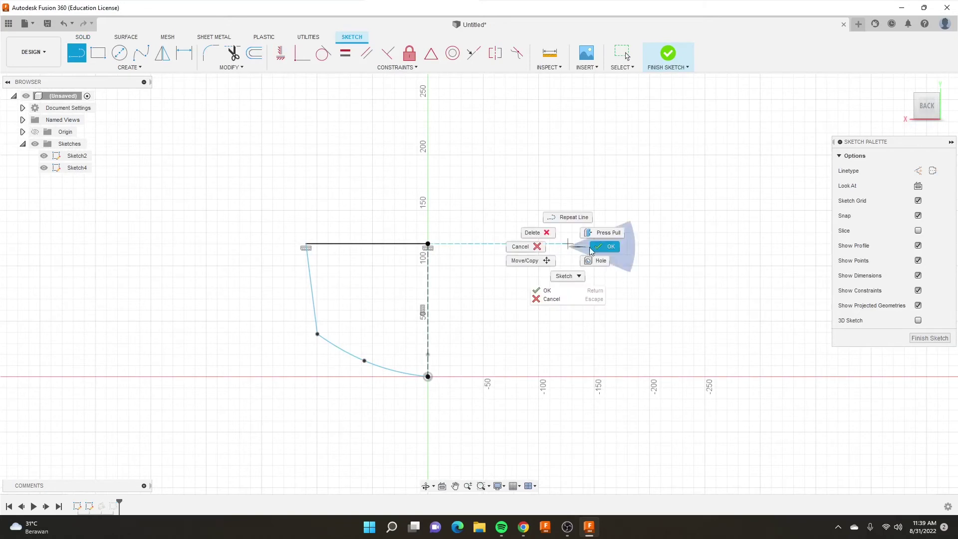
pyautogui.click(609, 246)
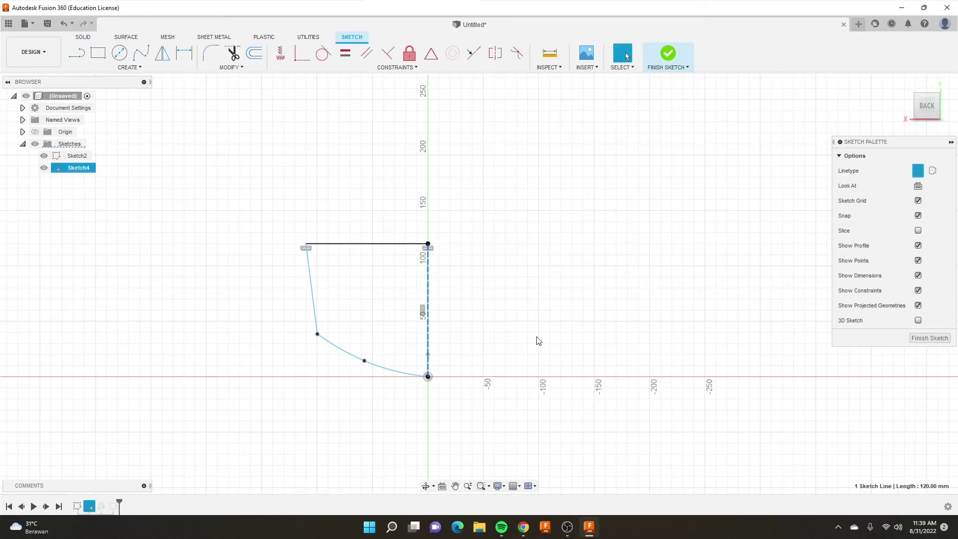
pyautogui.click(920, 173)
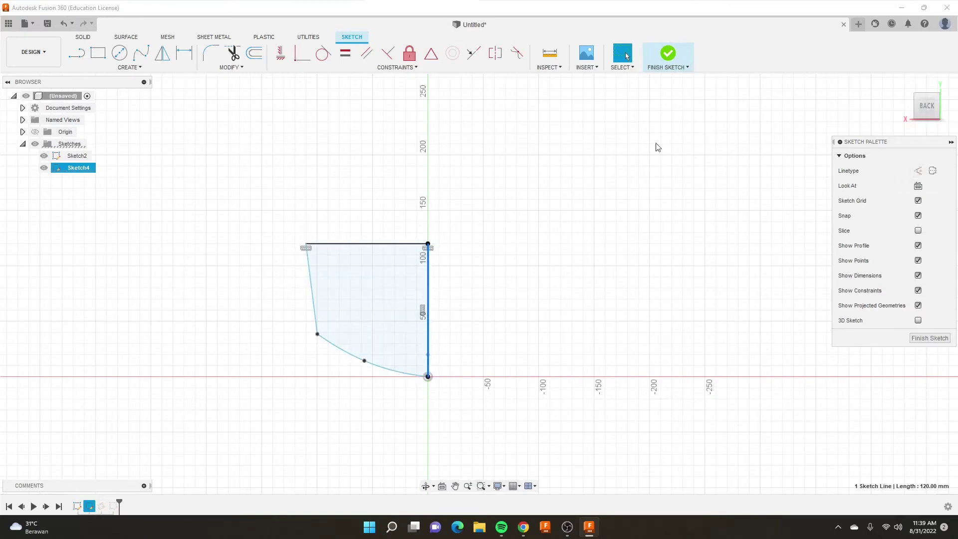
pyautogui.click(669, 59)
pyautogui.moveTo(434, 261)
pyautogui.keyDown('shift'); pyautogui.mouseDown(button='middle')
pyautogui.moveTo(322, 285)
pyautogui.moveTo(418, 293)
pyautogui.mouseUp(button='middle'); pyautogui.keyUp('shift')
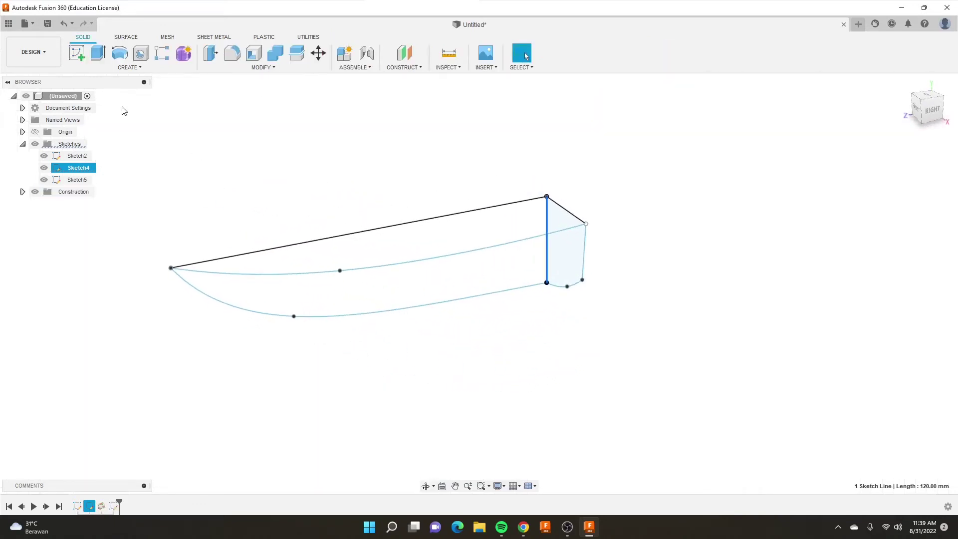
# Start a loft from the cross-section to the bow endpoint, then clear those profiles
pyautogui.click(129, 67)
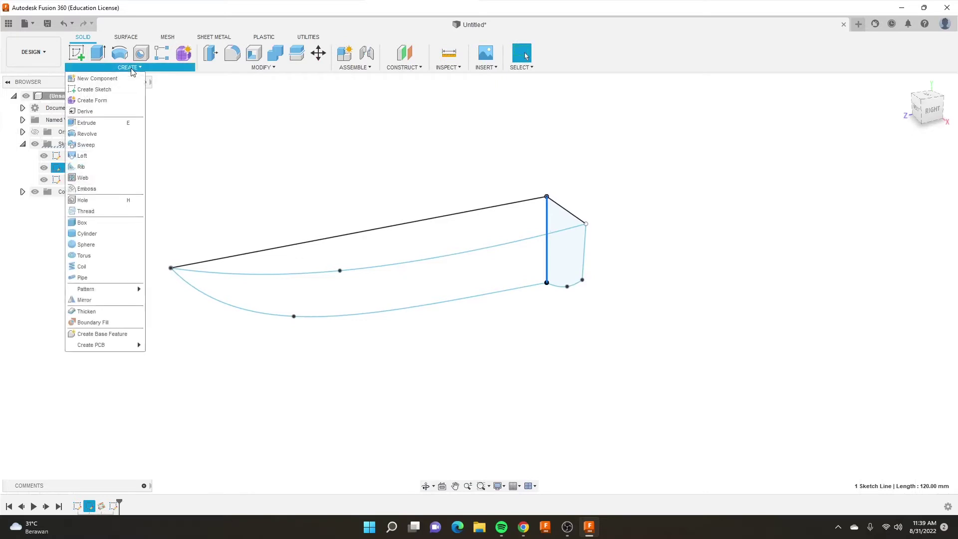
pyautogui.click(82, 156)
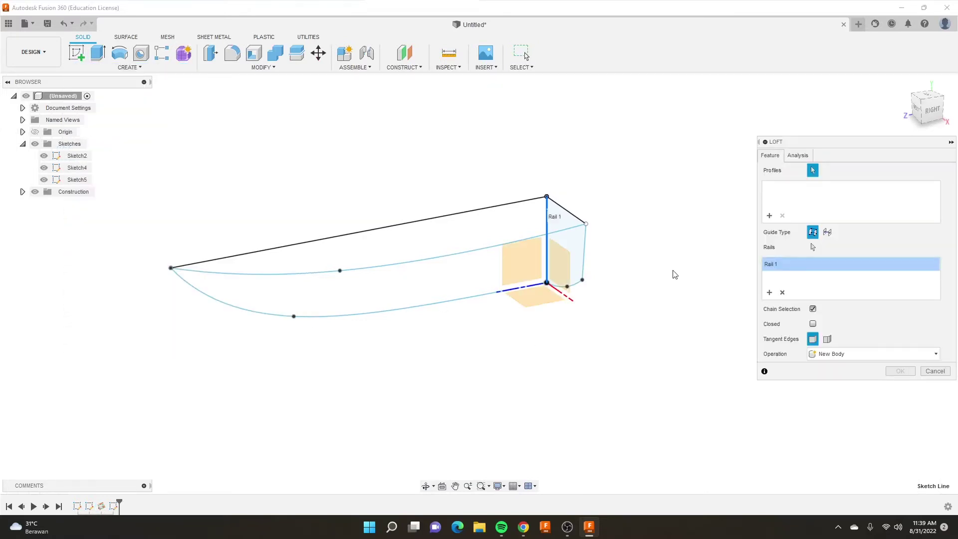
pyautogui.keyDown('shift'); pyautogui.moveTo(599, 288); pyautogui.dragTo(444, 278, button='middle'); pyautogui.keyUp('shift')
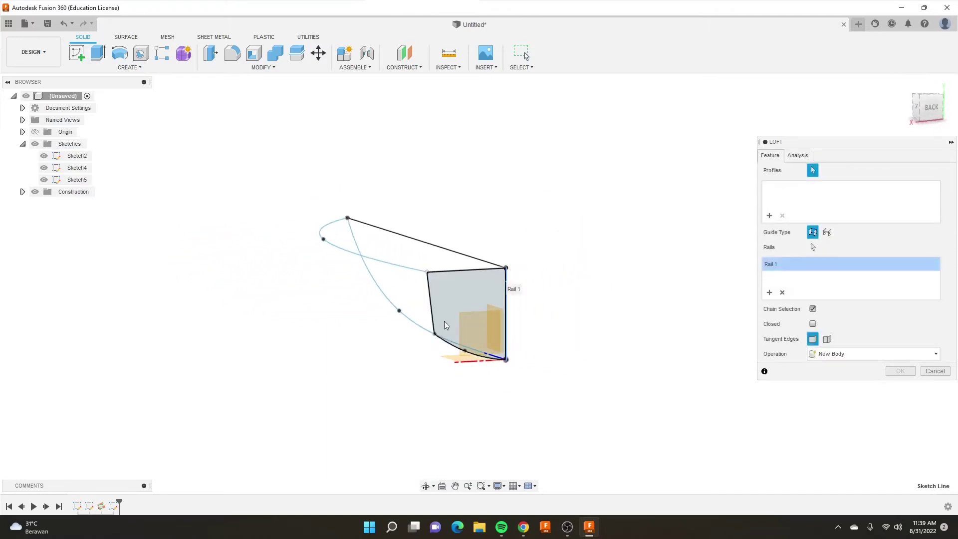
pyautogui.click(464, 289)
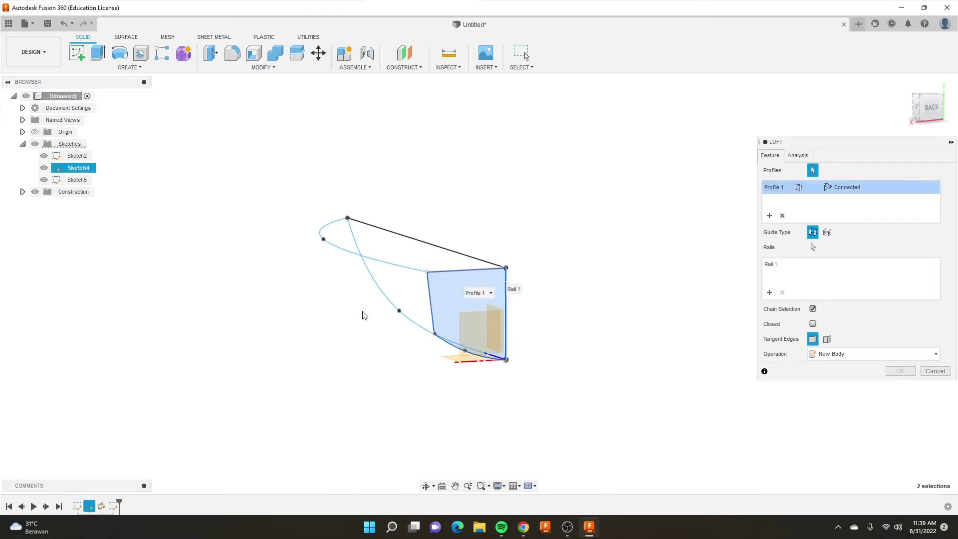
pyautogui.moveTo(364, 315)
pyautogui.keyDown('shift'); pyautogui.mouseDown(button='middle')
pyautogui.moveTo(334, 313)
pyautogui.moveTo(396, 323)
pyautogui.mouseUp(button='middle'); pyautogui.keyUp('shift')
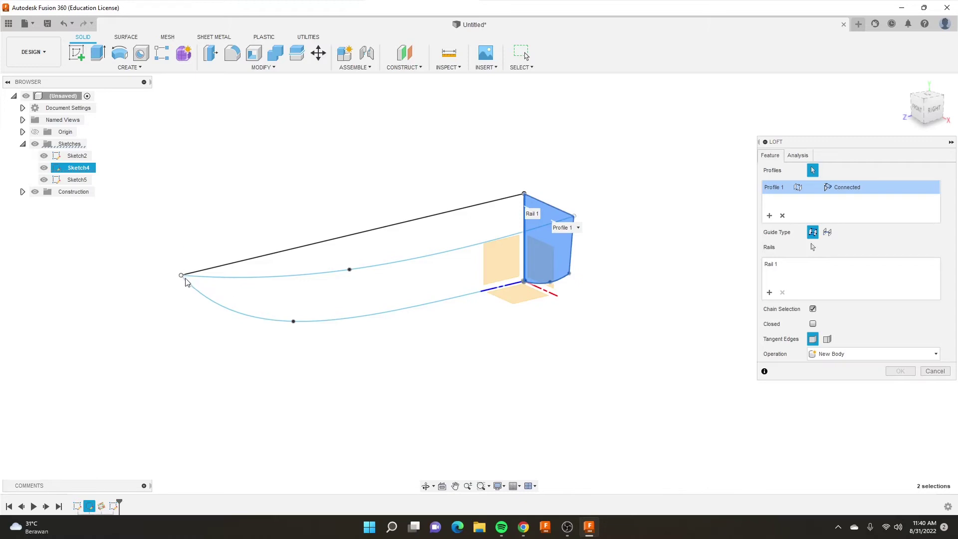
pyautogui.click(181, 276)
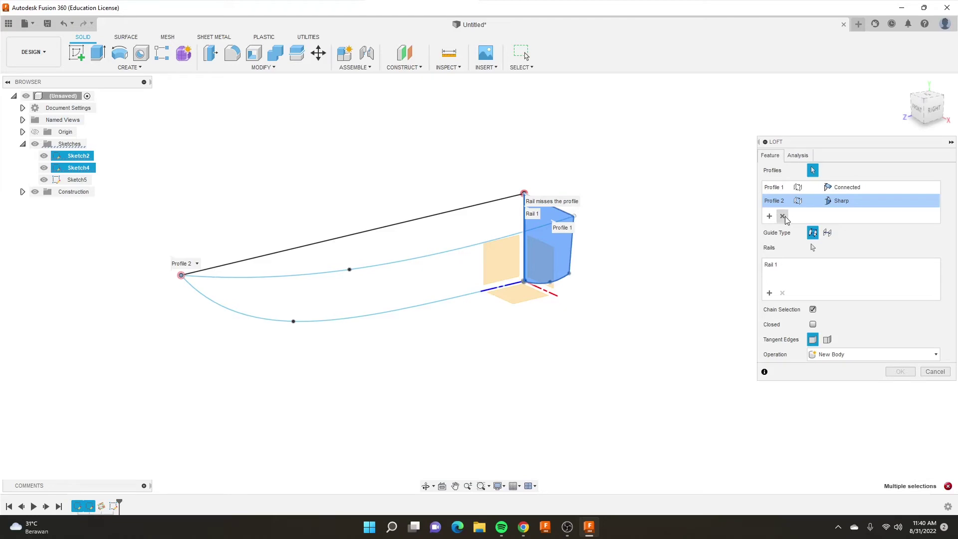
pyautogui.click(782, 216)
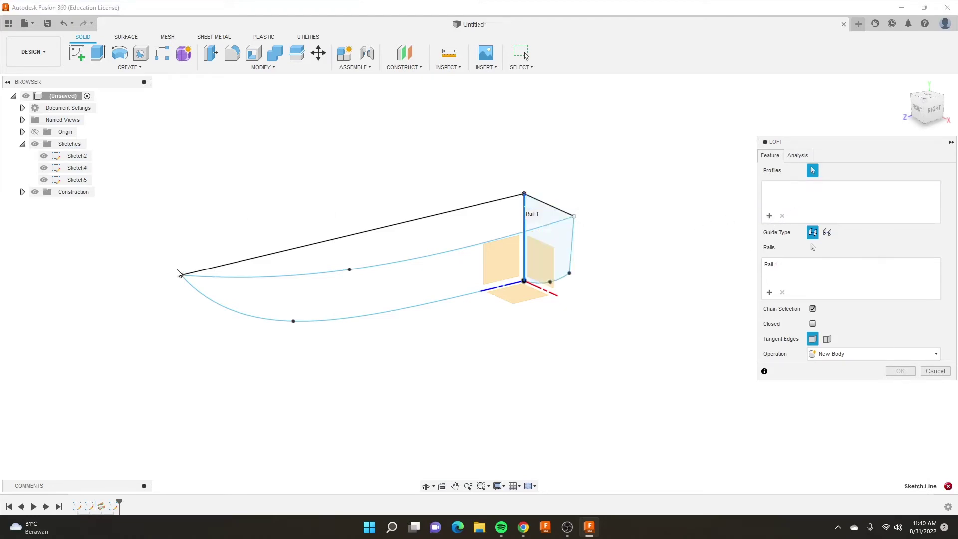
# Re-pick the bow point and stern cross-section as loft profiles and remove the guide rail
pyautogui.click(182, 276)
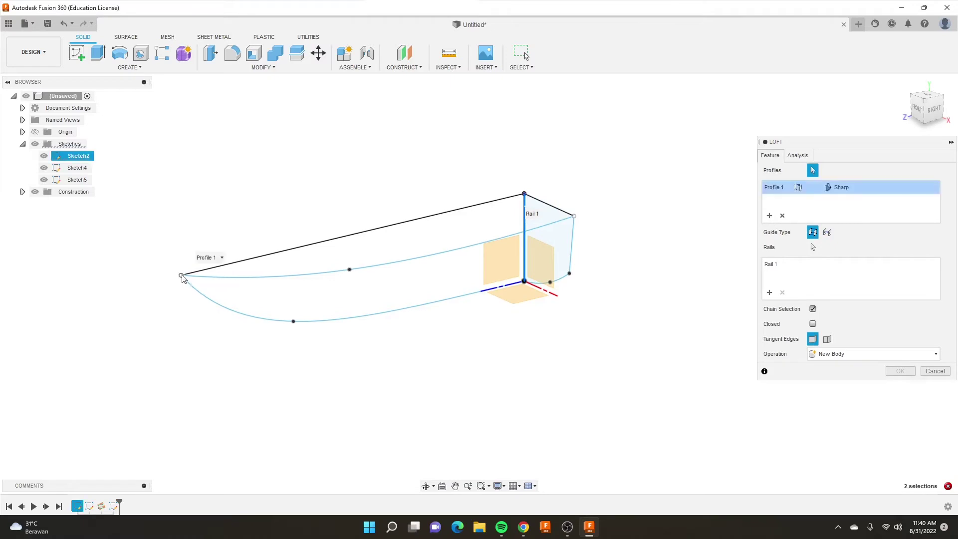
pyautogui.click(567, 259)
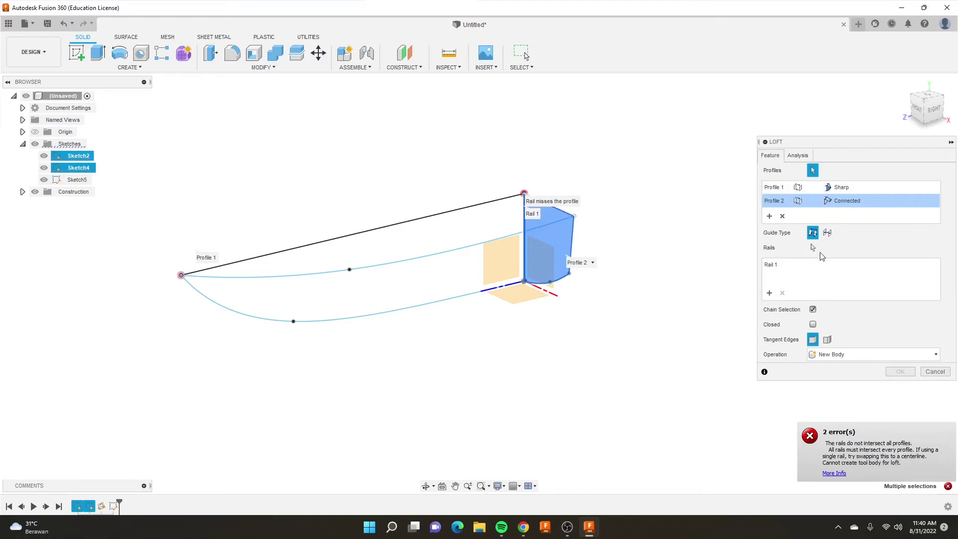
pyautogui.click(775, 269)
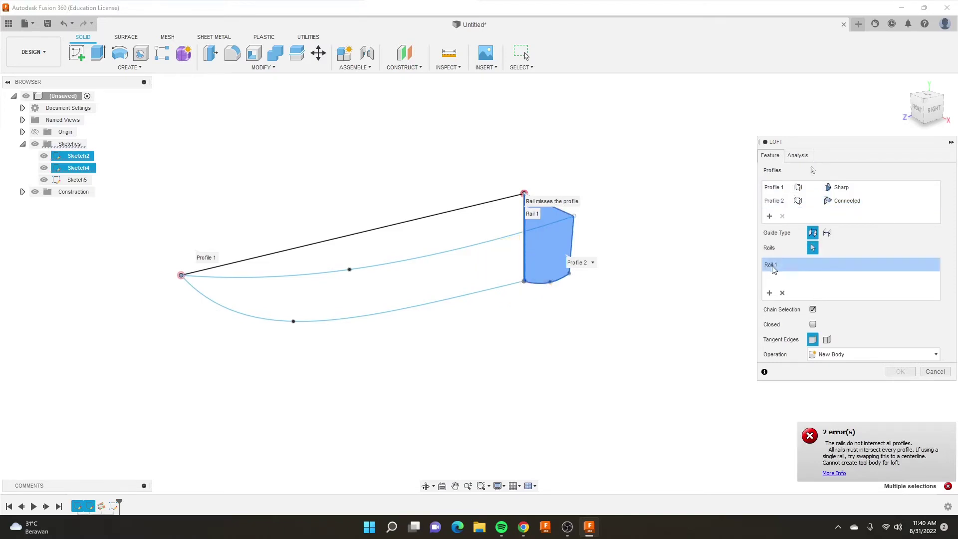
pyautogui.click(784, 293)
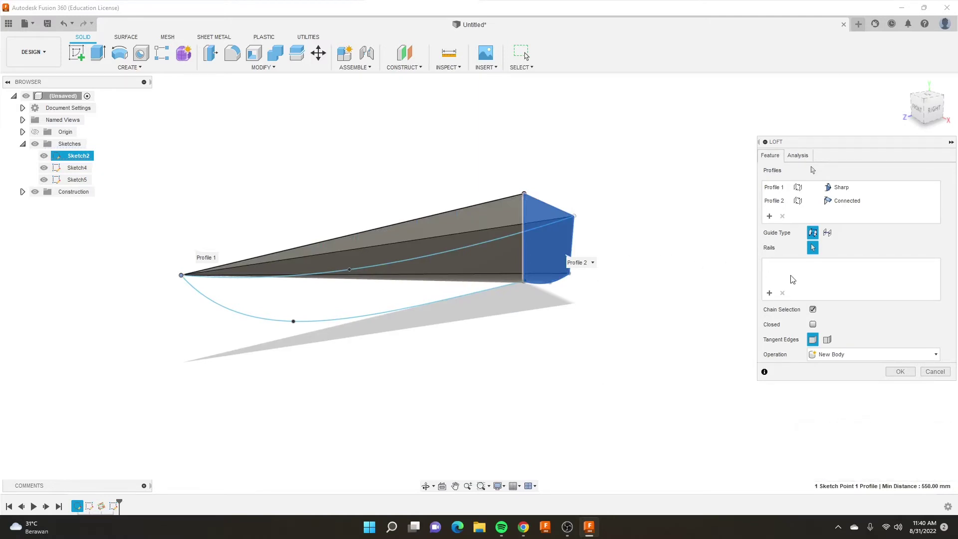
# Turn off Chain Selection in the Loft dialog and activate the Rails selector facing the keel curve
pyautogui.scroll(2, 279, 250)
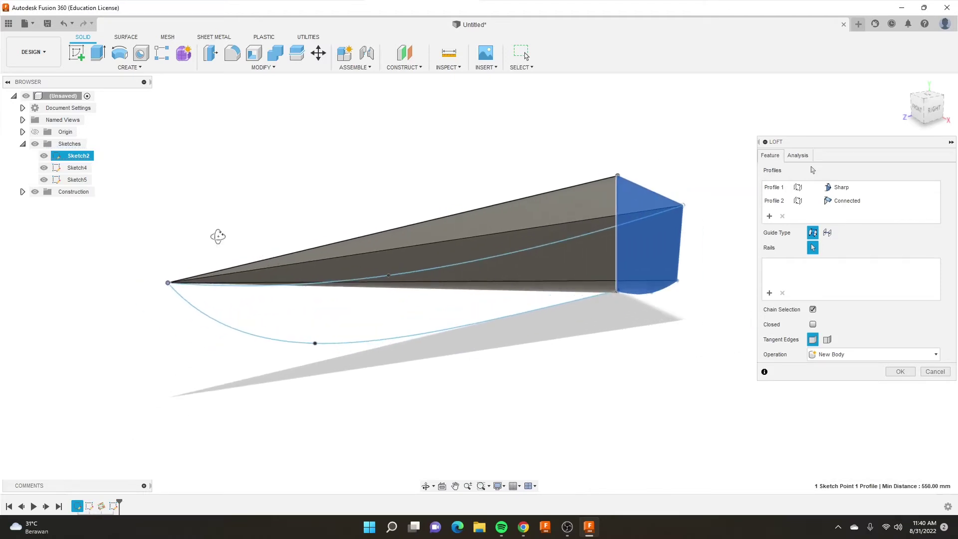
pyautogui.moveTo(217, 235)
pyautogui.keyDown('shift'); pyautogui.mouseDown(button='middle')
pyautogui.moveTo(271, 231)
pyautogui.moveTo(129, 213)
pyautogui.moveTo(293, 310)
pyautogui.mouseUp(button='middle'); pyautogui.keyUp('shift')
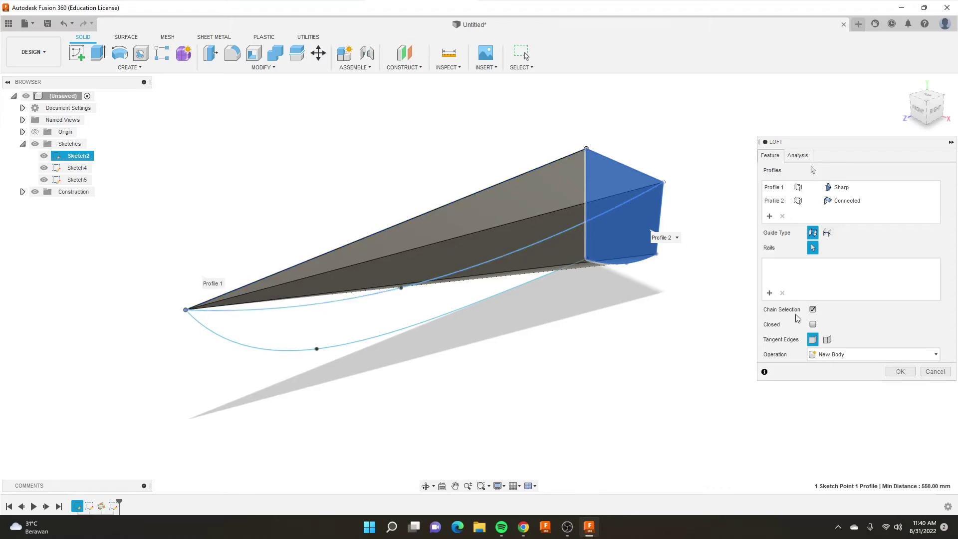
pyautogui.click(813, 309)
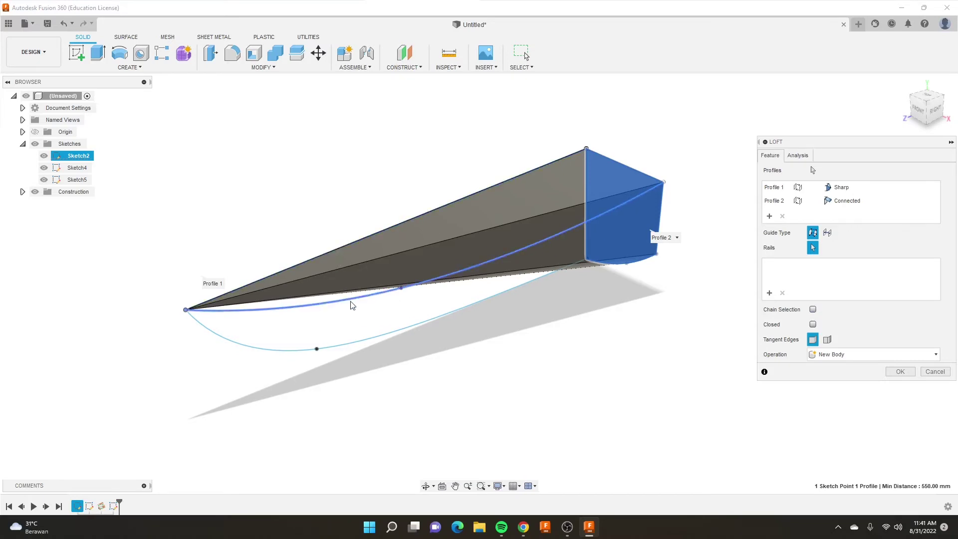
pyautogui.click(813, 309)
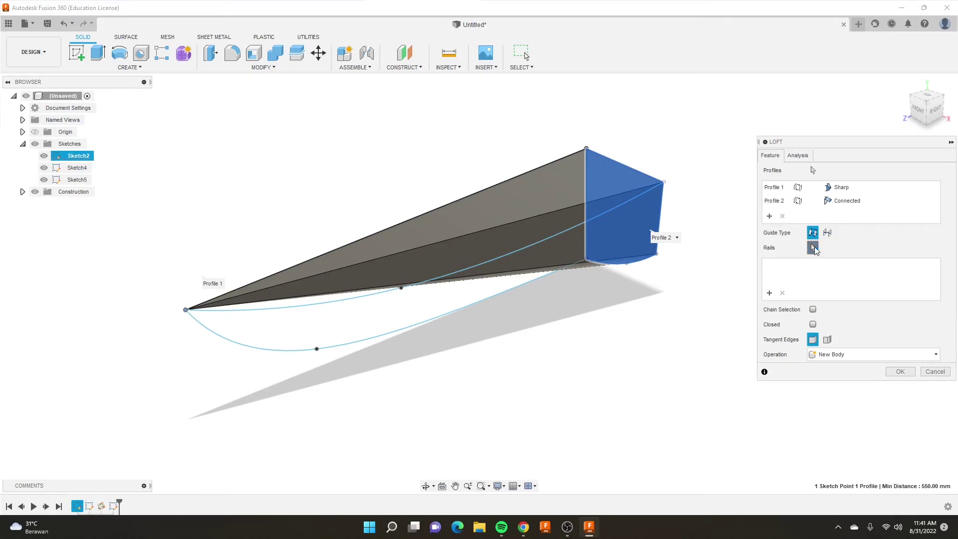
pyautogui.click(812, 171)
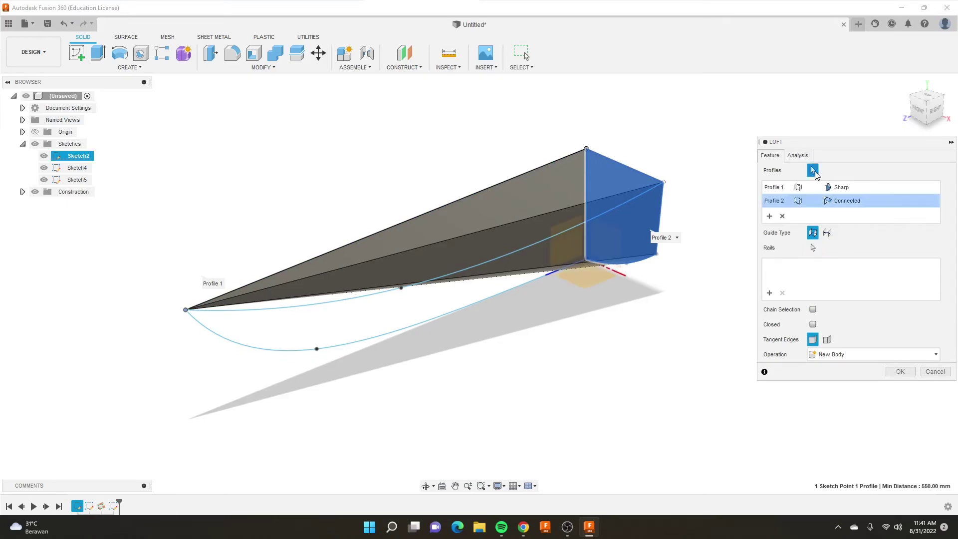
pyautogui.click(812, 247)
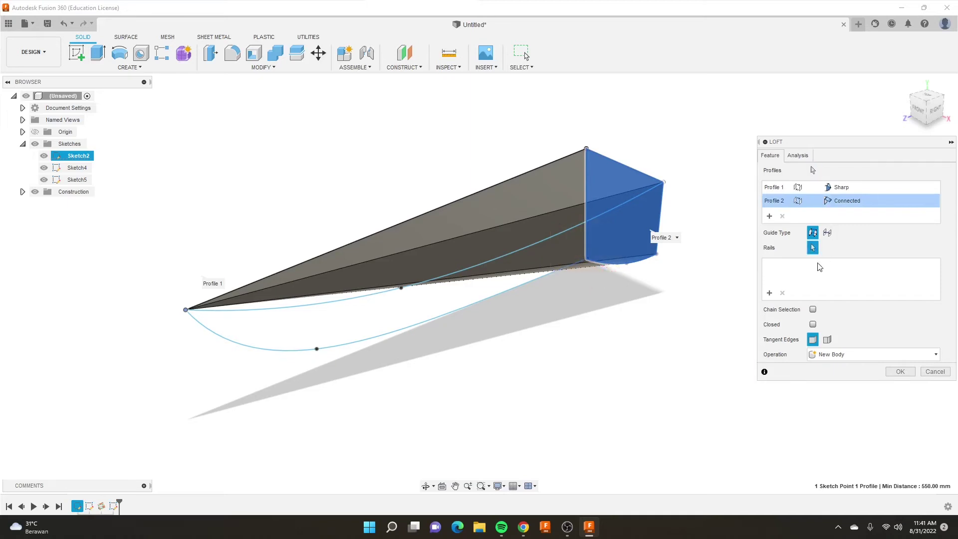
pyautogui.moveTo(612, 337)
pyautogui.keyDown('shift'); pyautogui.mouseDown(button='middle')
pyautogui.moveTo(600, 300)
pyautogui.moveTo(564, 318)
pyautogui.mouseUp(button='middle'); pyautogui.keyUp('shift')
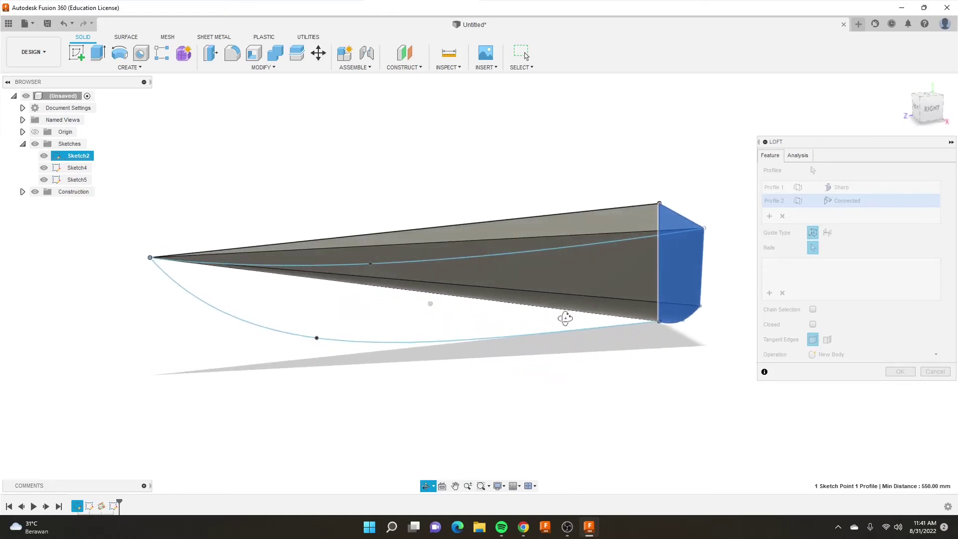
pyautogui.click(404, 343)
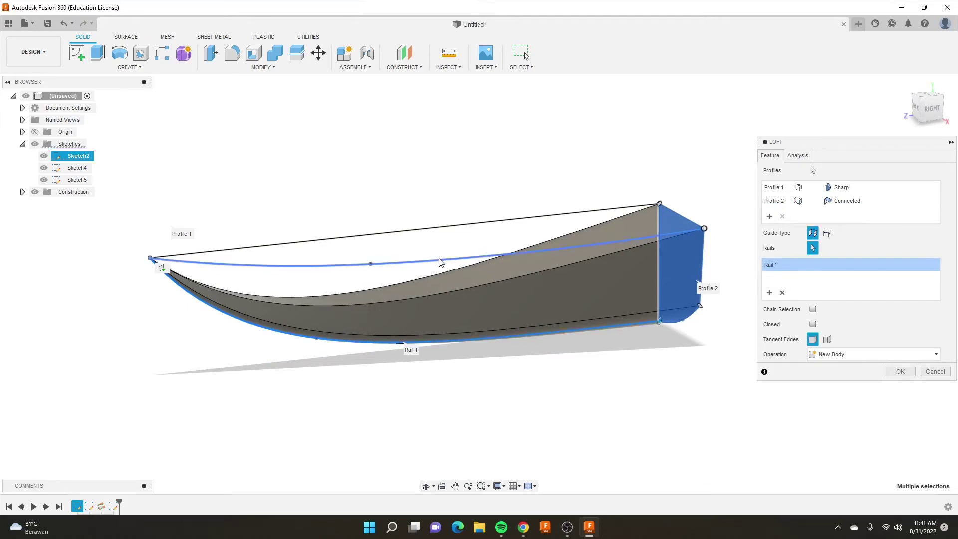
pyautogui.keyDown('shift'); pyautogui.moveTo(439, 262); pyautogui.dragTo(434, 207, button='middle'); pyautogui.keyUp('shift')
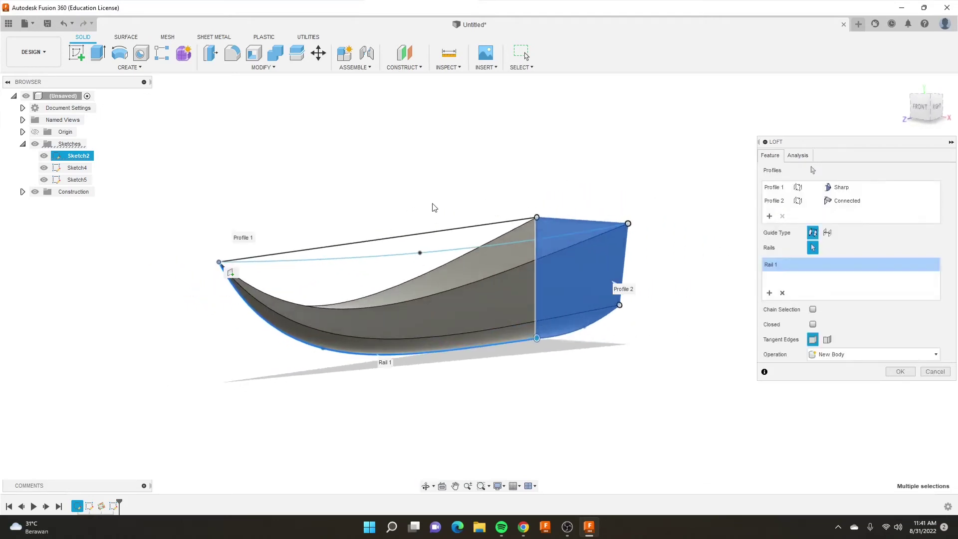
pyautogui.click(438, 254)
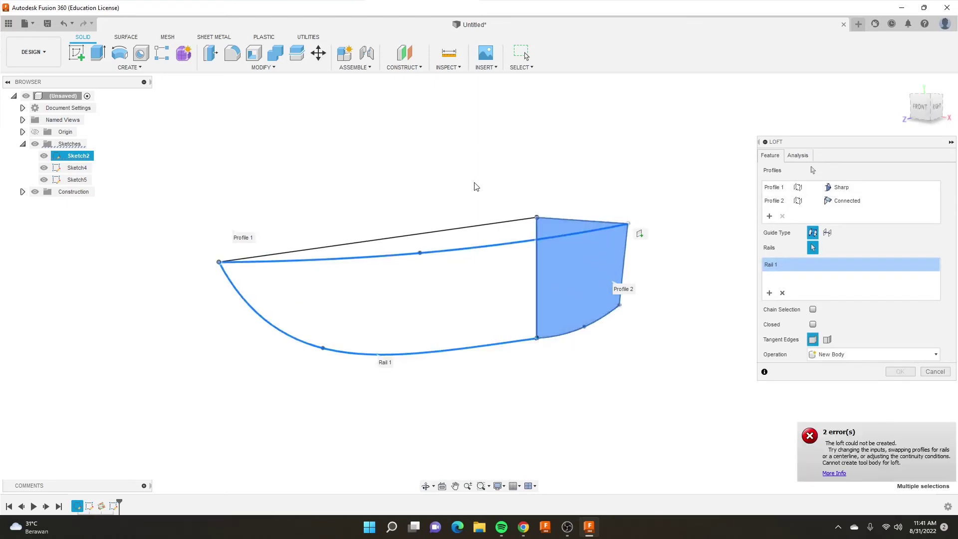
pyautogui.click(431, 235)
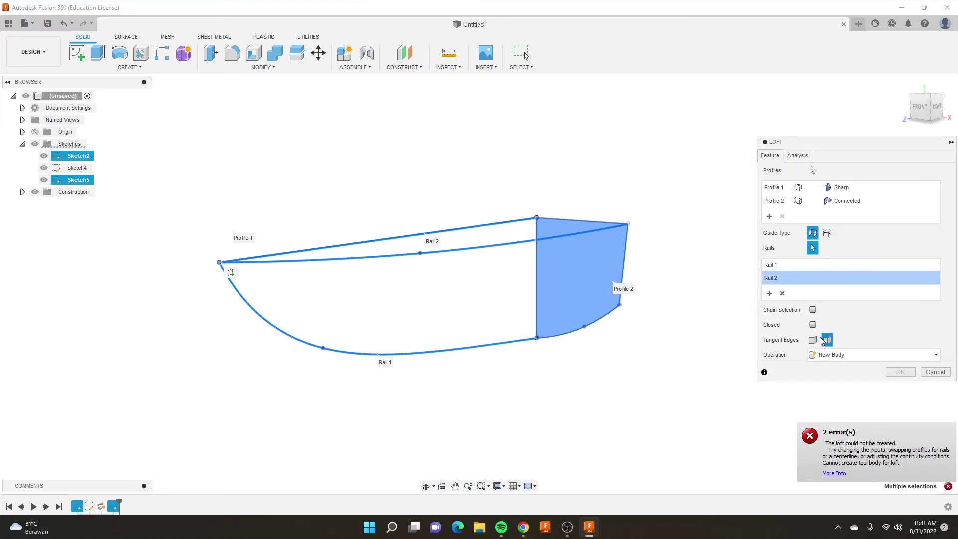
pyautogui.scroll(-1, 500, 197)
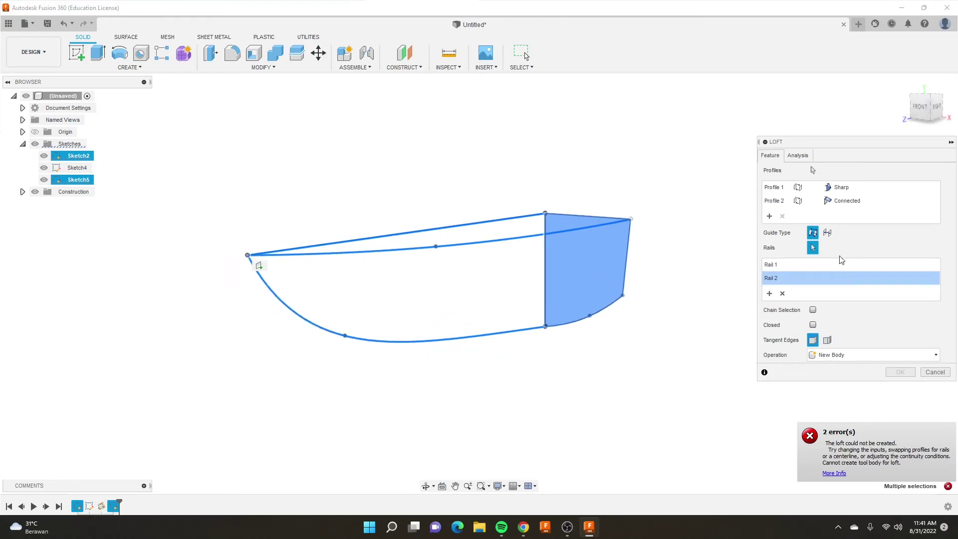
pyautogui.keyDown('shift'); pyautogui.moveTo(667, 268); pyautogui.dragTo(428, 213, button='middle'); pyautogui.keyUp('shift')
pyautogui.scroll(1, 436, 228)
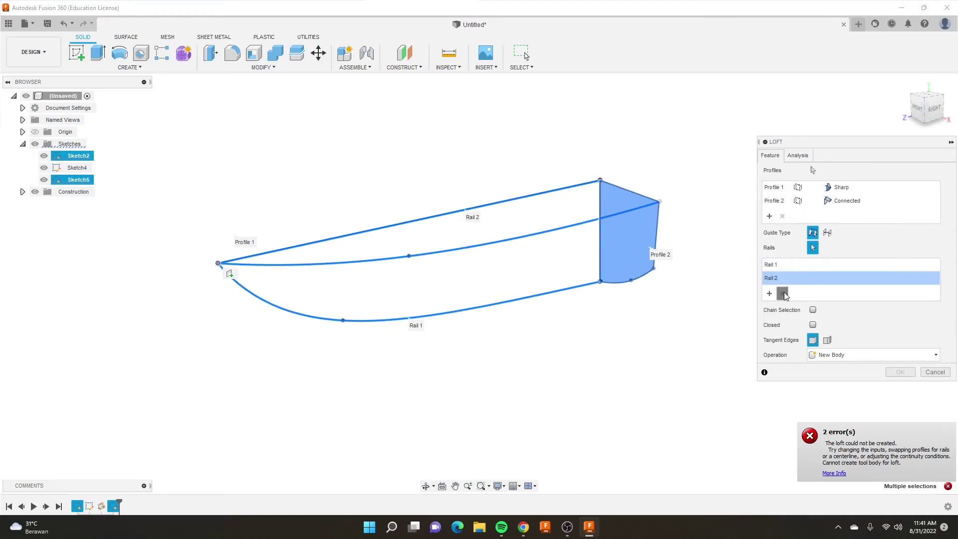
pyautogui.click(782, 293)
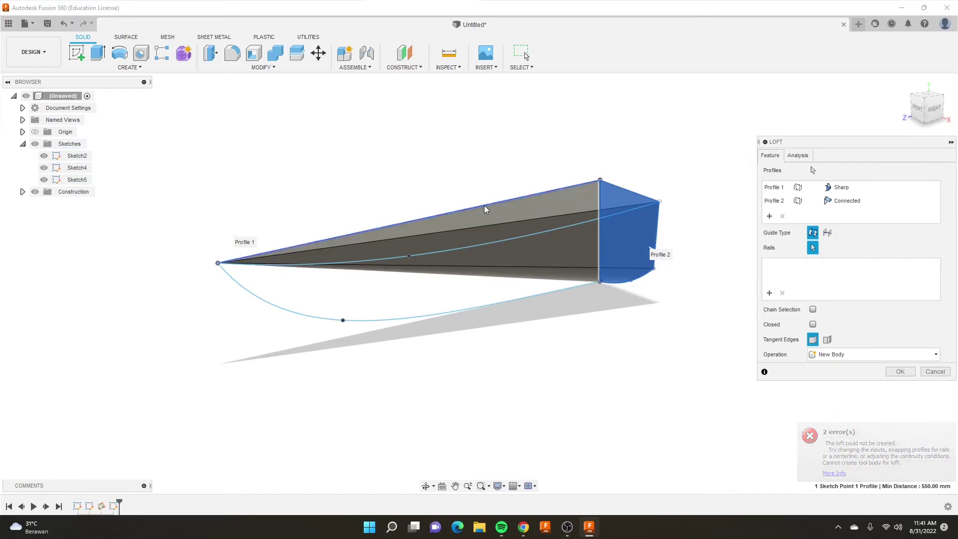
# Set the middle curve and the keel curve as the loft's two guide rails
pyautogui.click(487, 210)
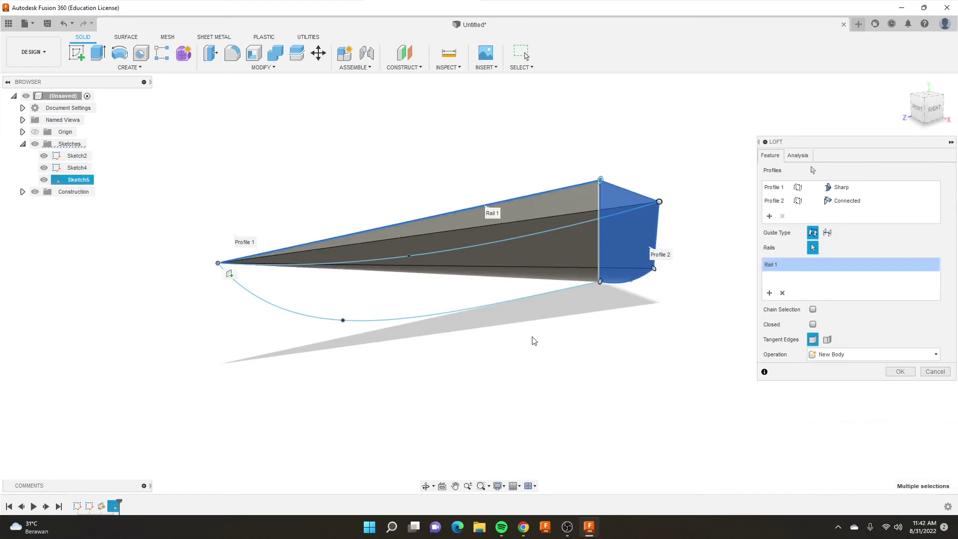
pyautogui.click(502, 245)
pyautogui.click(466, 317)
# Orbit around the curved two-rail loft preview from several angles, then cancel the loft
pyautogui.moveTo(469, 323)
pyautogui.keyDown('shift'); pyautogui.mouseDown(button='middle')
pyautogui.moveTo(531, 281)
pyautogui.moveTo(557, 293)
pyautogui.mouseUp(button='middle'); pyautogui.keyUp('shift')
pyautogui.keyDown('shift'); pyautogui.moveTo(623, 226); pyautogui.dragTo(419, 253, button='middle'); pyautogui.keyUp('shift')
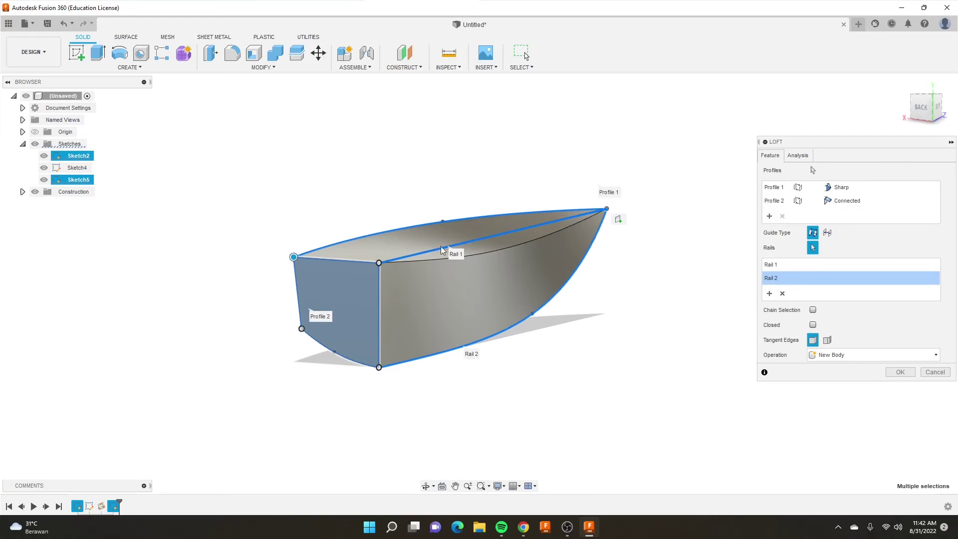
pyautogui.moveTo(563, 223)
pyautogui.keyDown('shift'); pyautogui.mouseDown(button='middle')
pyautogui.moveTo(504, 235)
pyautogui.moveTo(472, 227)
pyautogui.moveTo(659, 249)
pyautogui.mouseUp(button='middle'); pyautogui.keyUp('shift')
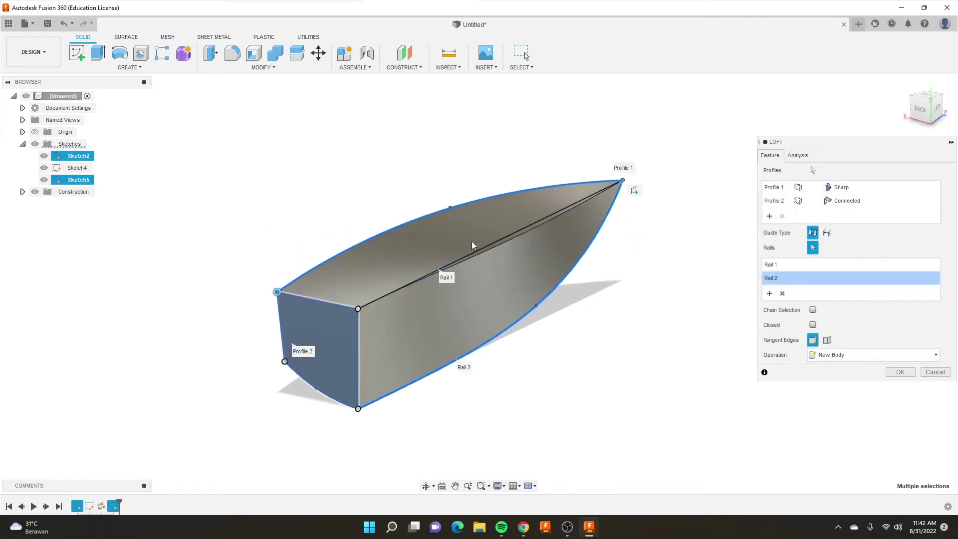
pyautogui.moveTo(350, 290)
pyautogui.keyDown('shift'); pyautogui.mouseDown(button='middle')
pyautogui.moveTo(331, 252)
pyautogui.moveTo(346, 250)
pyautogui.mouseUp(button='middle'); pyautogui.keyUp('shift')
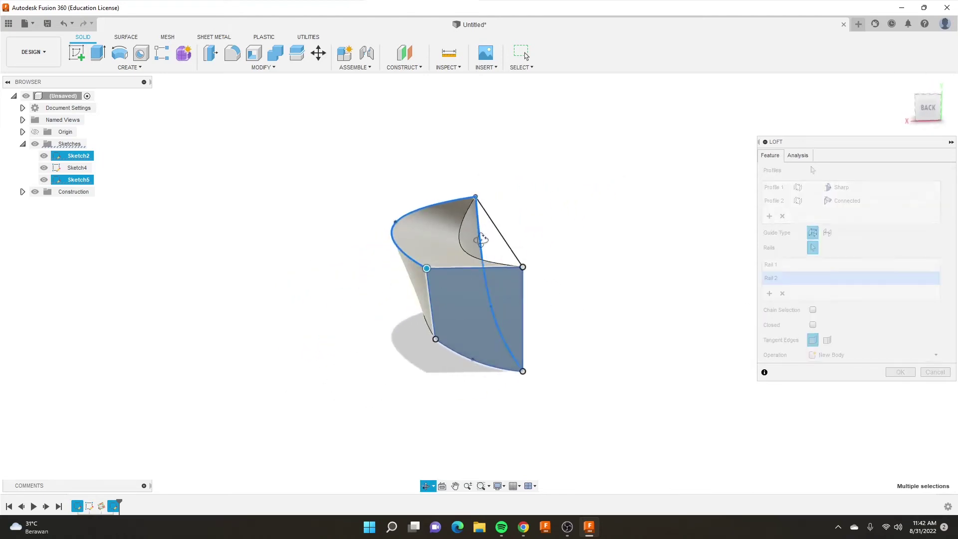
pyautogui.keyDown('shift'); pyautogui.moveTo(482, 249); pyautogui.dragTo(393, 185, button='middle'); pyautogui.keyUp('shift')
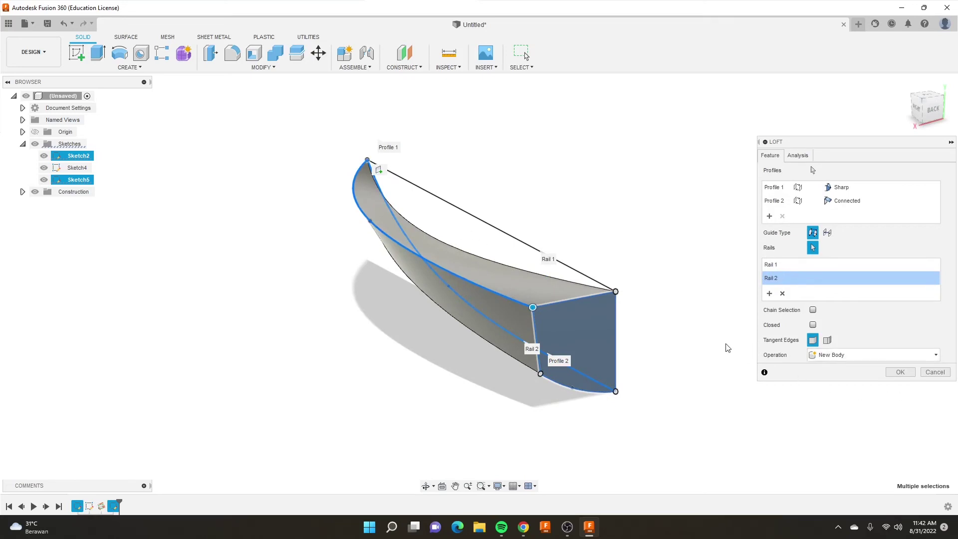
pyautogui.click(934, 373)
# Reopen Sketch5, make its vertical 550 mm centre line construction geometry, and finish the sketch
pyautogui.scroll(-1, 633, 215)
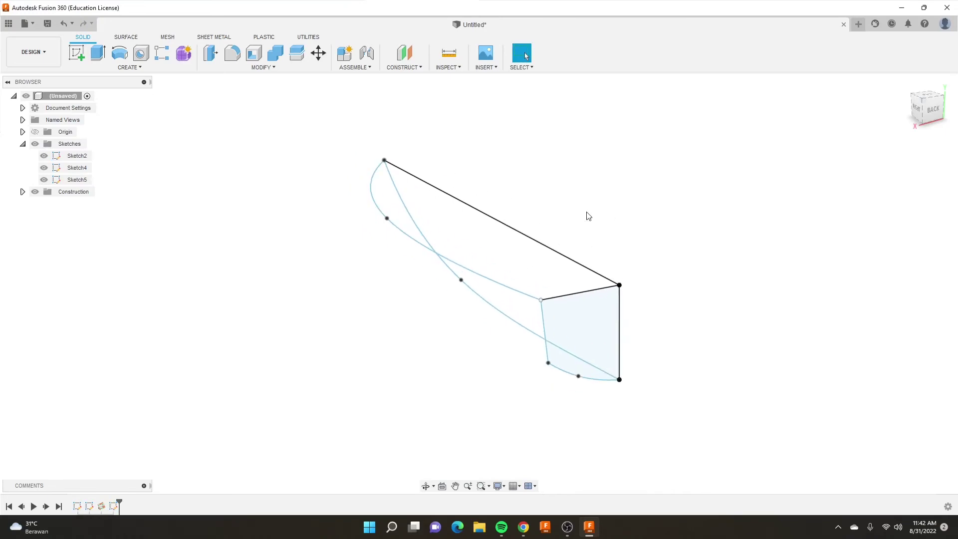
pyautogui.rightClick(533, 242)
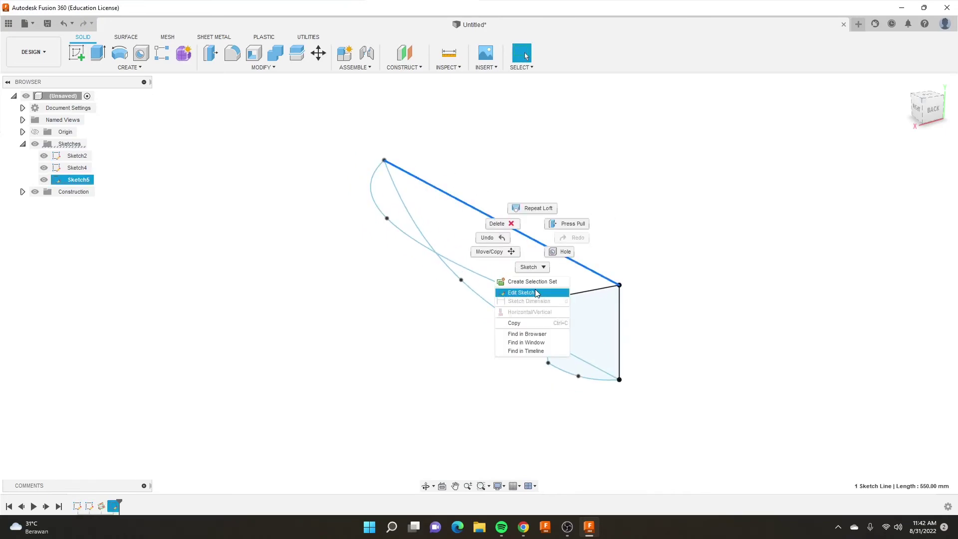
pyautogui.click(521, 292)
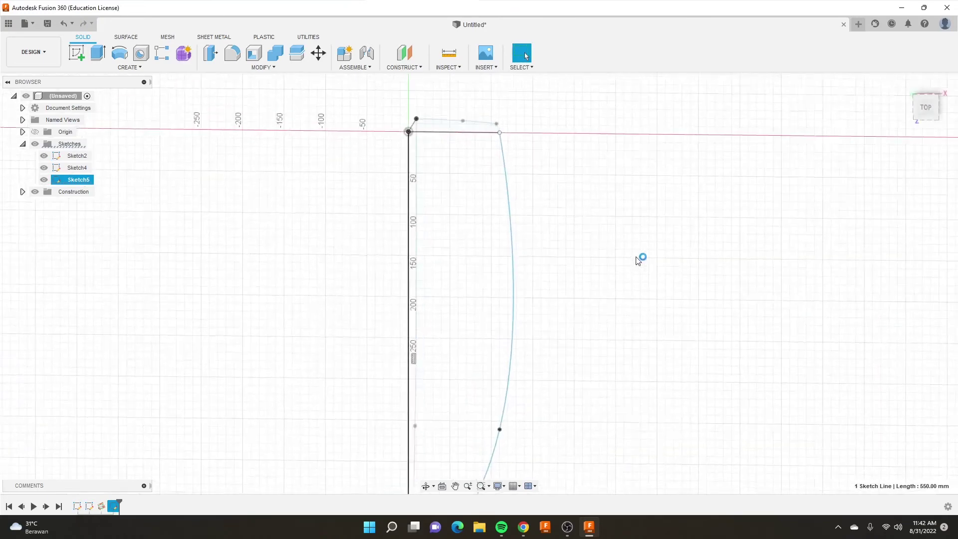
pyautogui.click(411, 229)
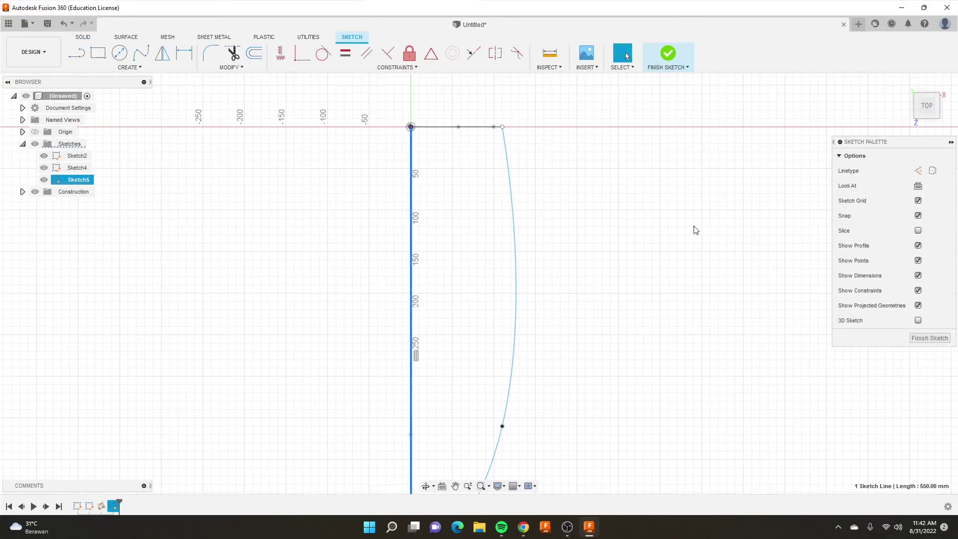
pyautogui.click(918, 171)
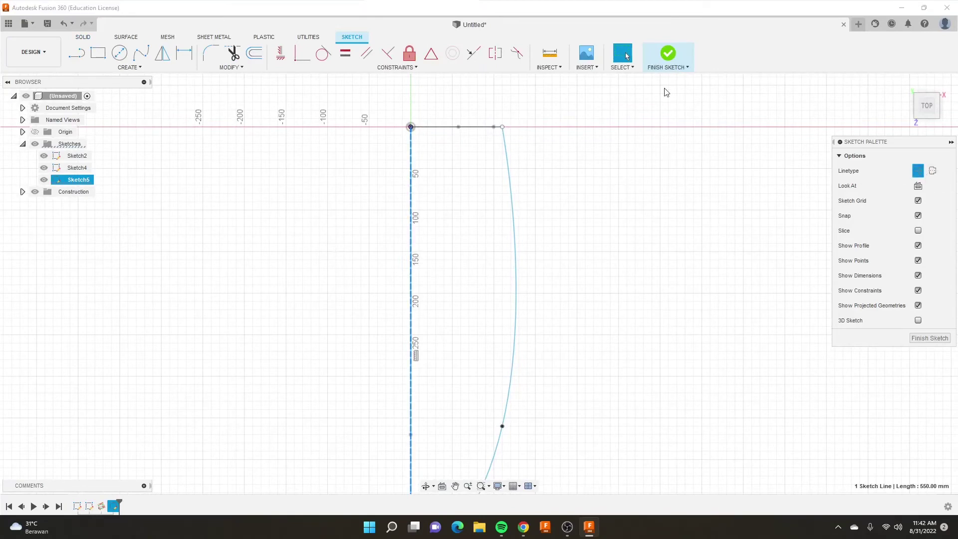
pyautogui.click(669, 54)
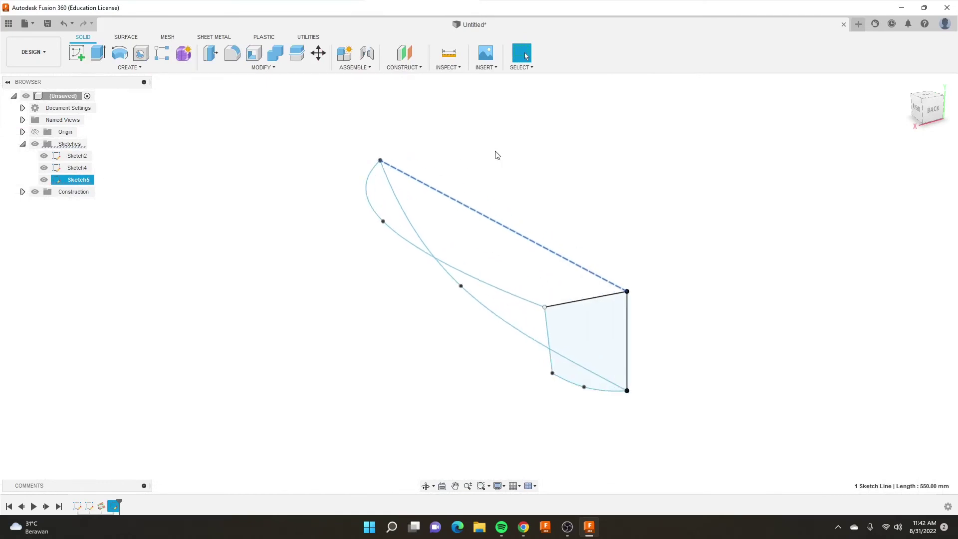
pyautogui.click(509, 172)
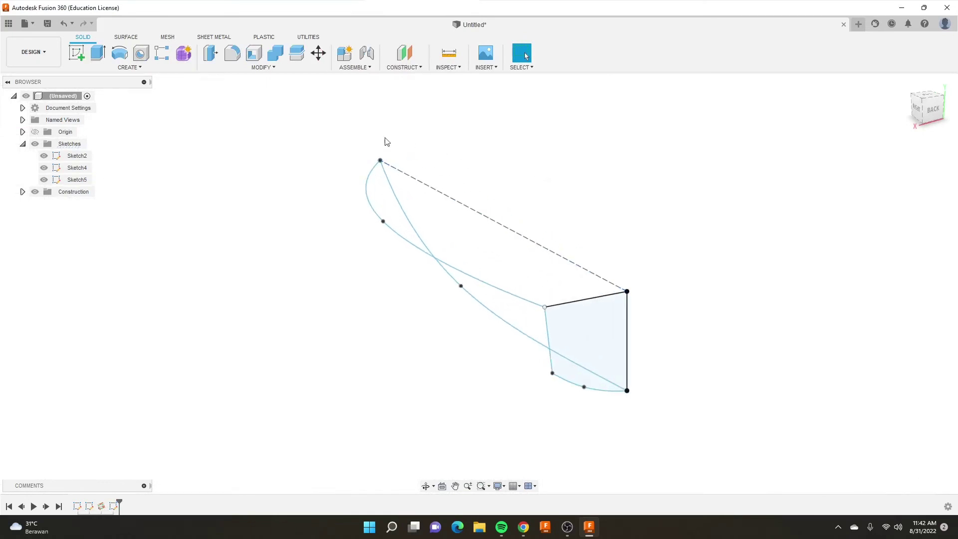
# Make Plane1 visible and start a new sketch on it
pyautogui.click(22, 192)
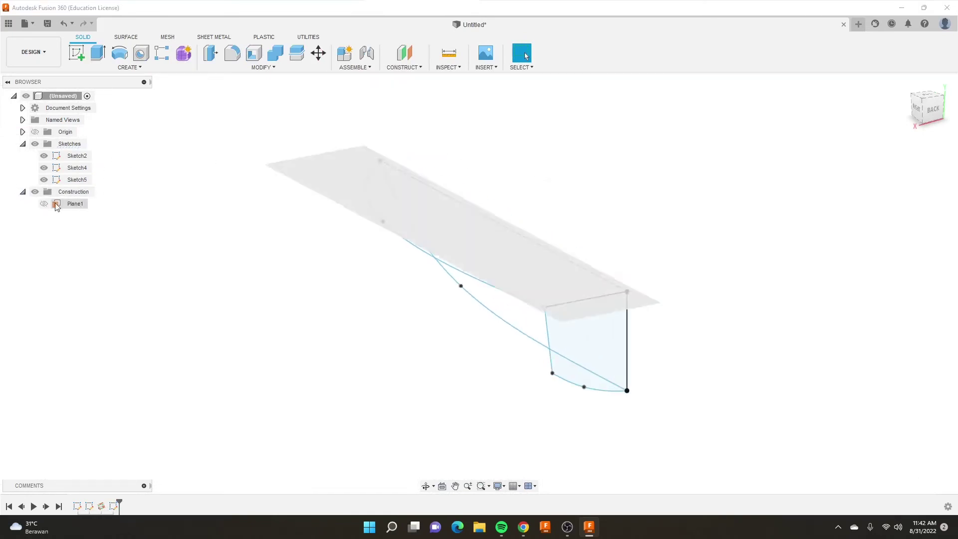
pyautogui.click(44, 203)
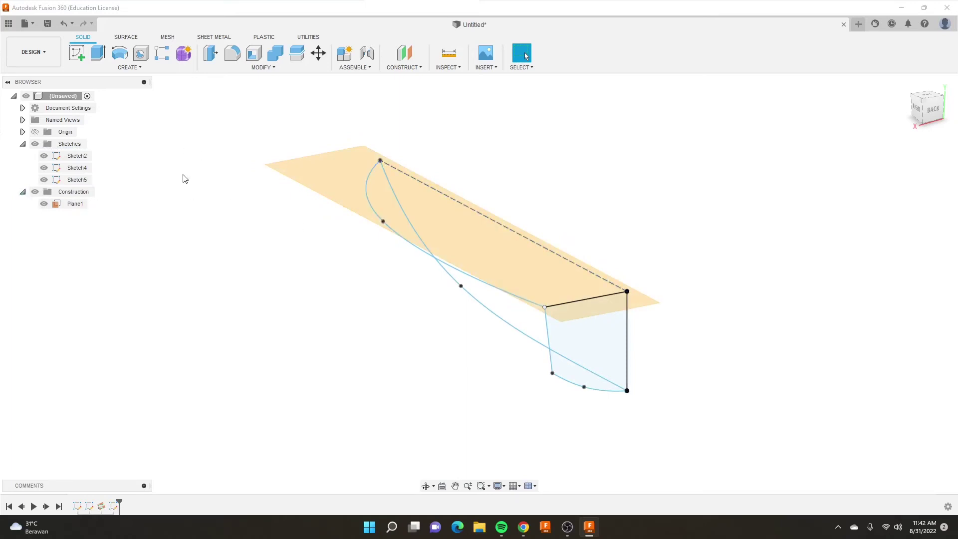
pyautogui.click(76, 52)
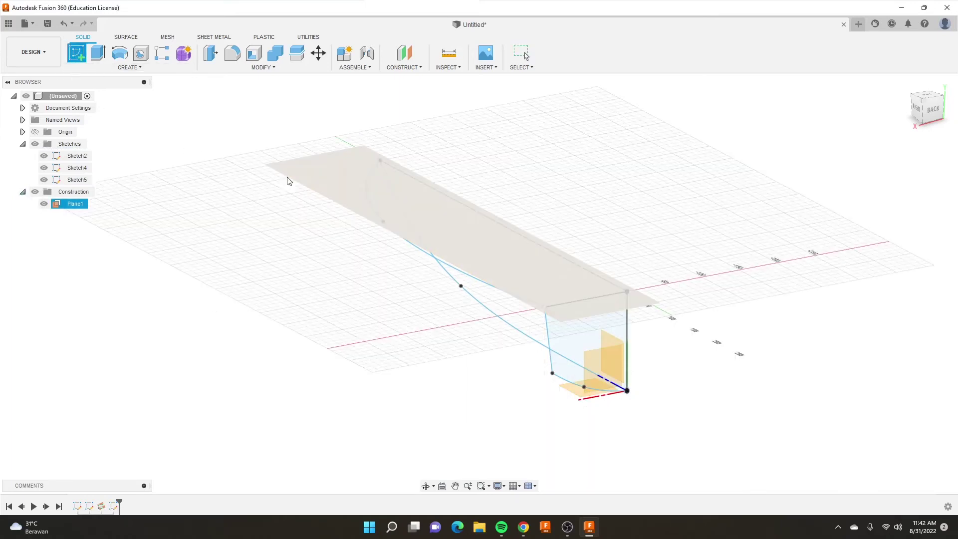
pyautogui.click(315, 169)
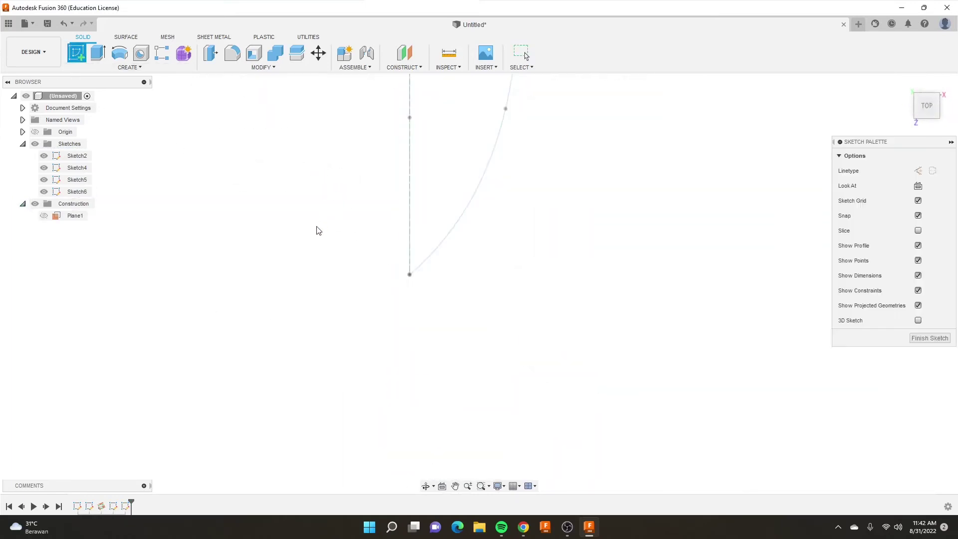
pyautogui.scroll(-2, 406, 319)
pyautogui.scroll(4, 417, 307)
pyautogui.scroll(-2, 424, 419)
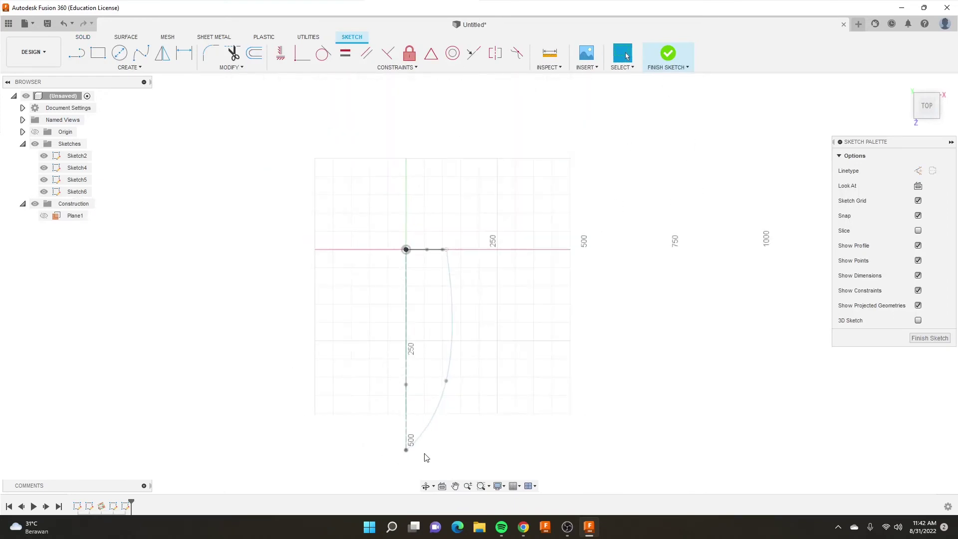
pyautogui.scroll(2, 422, 447)
# Draw a line from the origin to the curve's lower end and finish Sketch6
pyautogui.click(76, 52)
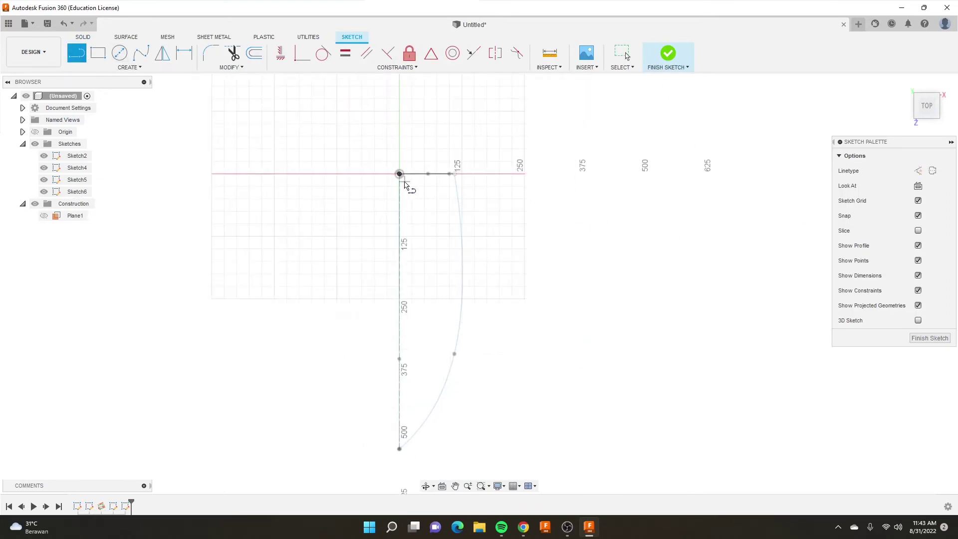
pyautogui.click(399, 174)
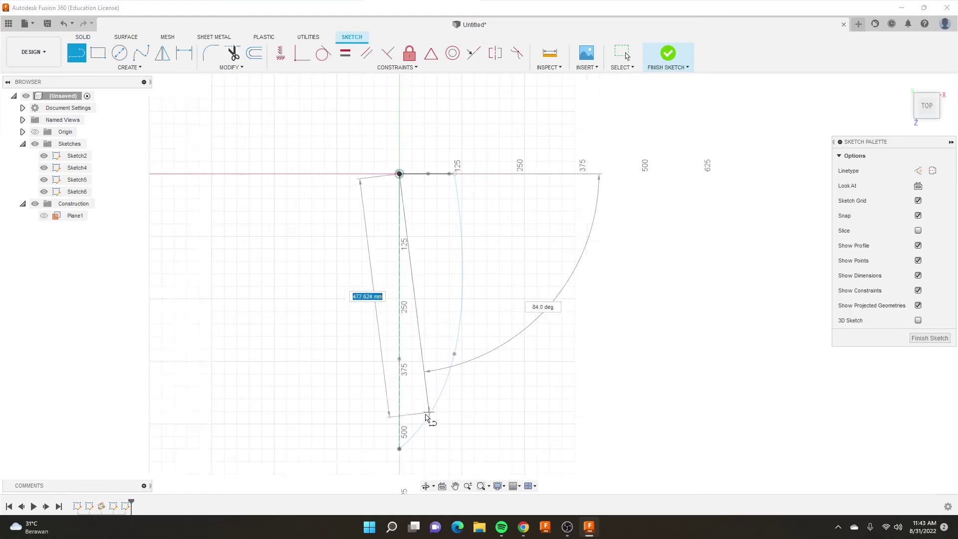
pyautogui.click(402, 448)
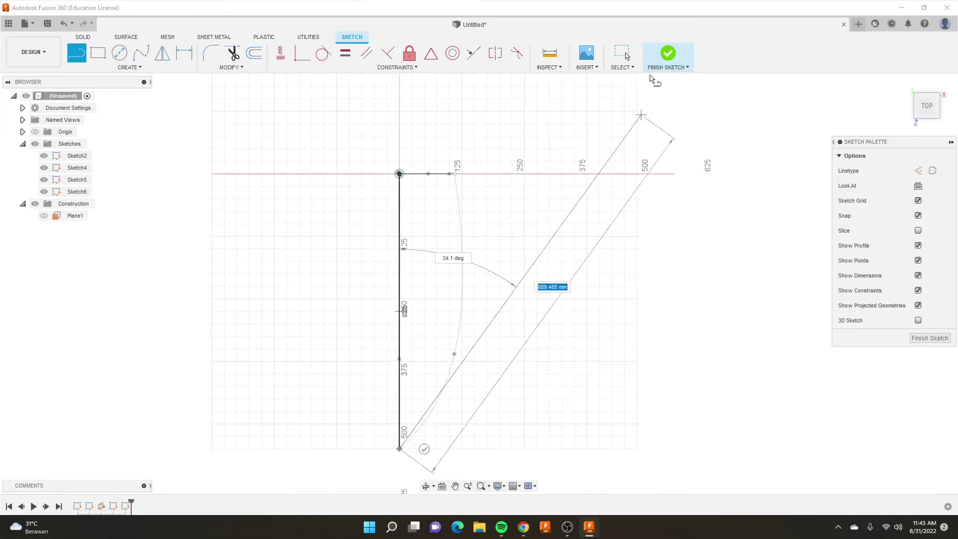
pyautogui.rightClick(607, 310)
pyautogui.click(643, 308)
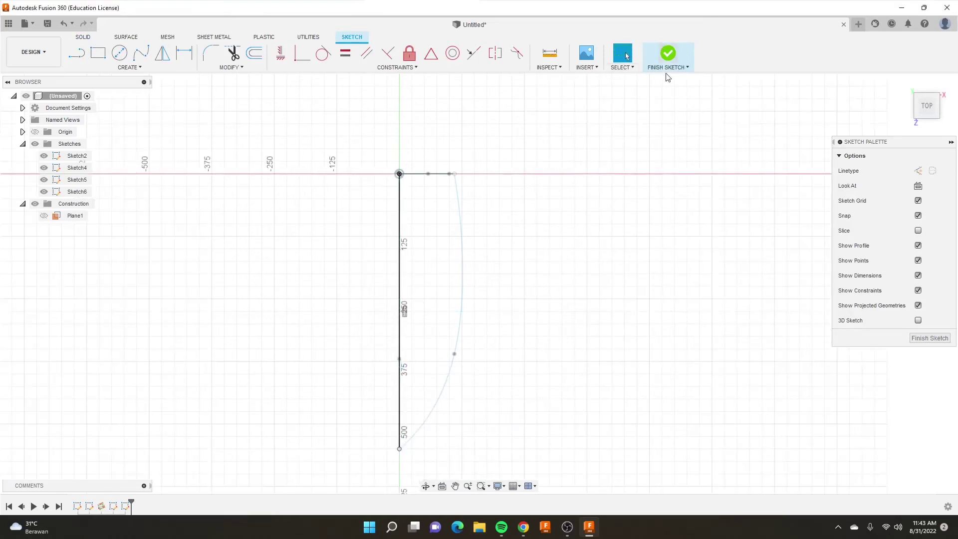
pyautogui.click(670, 52)
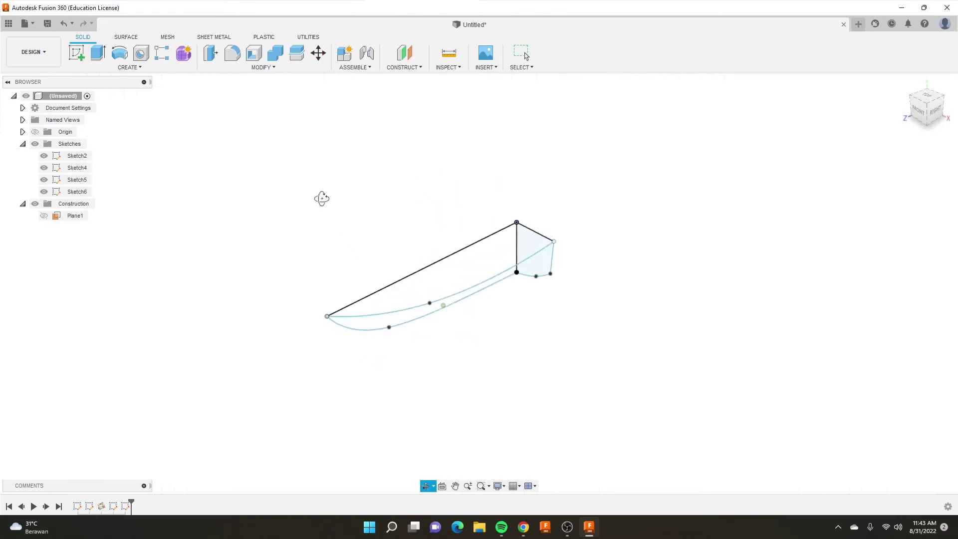
# Toggle Sketch2, Sketch4, Sketch5 and Sketch6 off and on to check each outline
pyautogui.moveTo(355, 246)
pyautogui.keyDown('shift'); pyautogui.mouseDown(button='middle')
pyautogui.moveTo(342, 275)
pyautogui.moveTo(350, 271)
pyautogui.mouseUp(button='middle'); pyautogui.keyUp('shift')
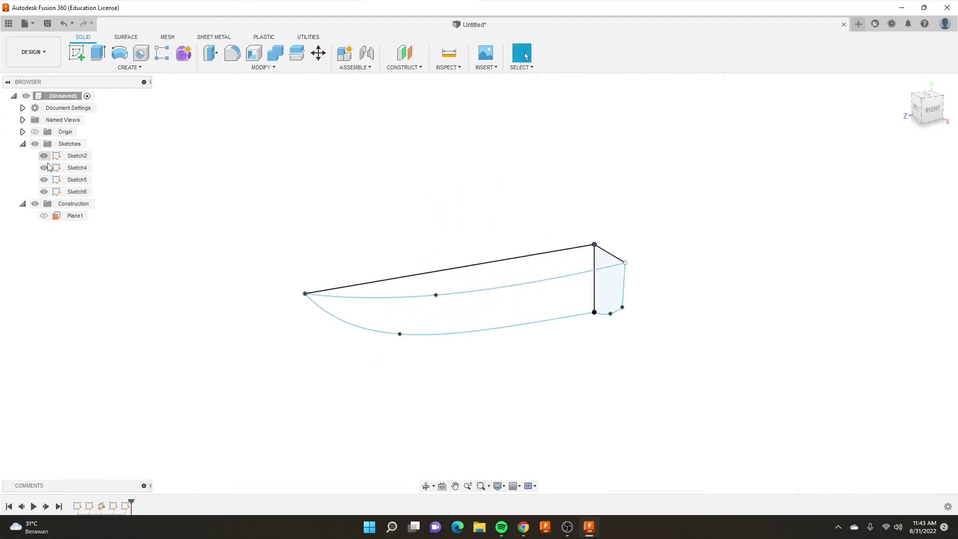
pyautogui.click(45, 156)
pyautogui.click(44, 157)
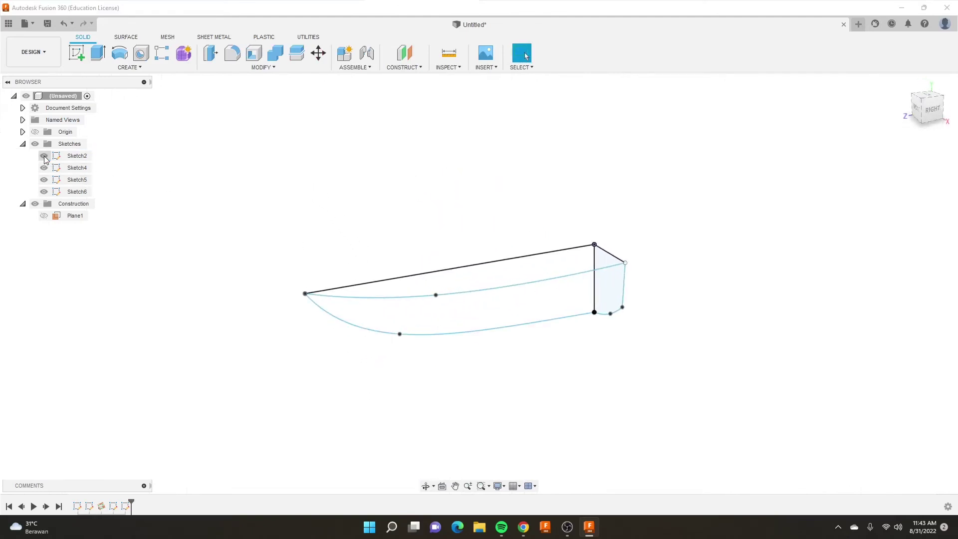
pyautogui.click(44, 169)
pyautogui.click(43, 170)
pyautogui.click(44, 179)
pyautogui.click(44, 191)
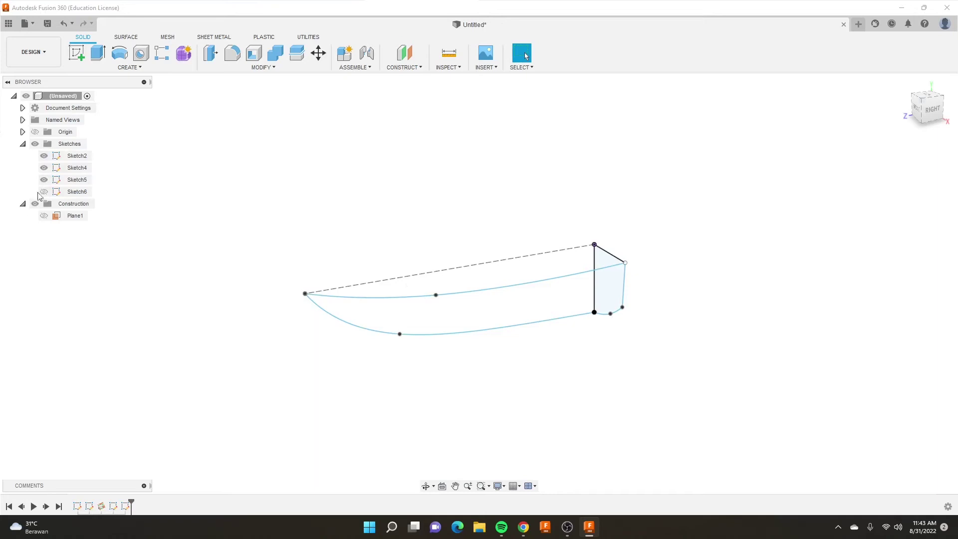
pyautogui.click(44, 192)
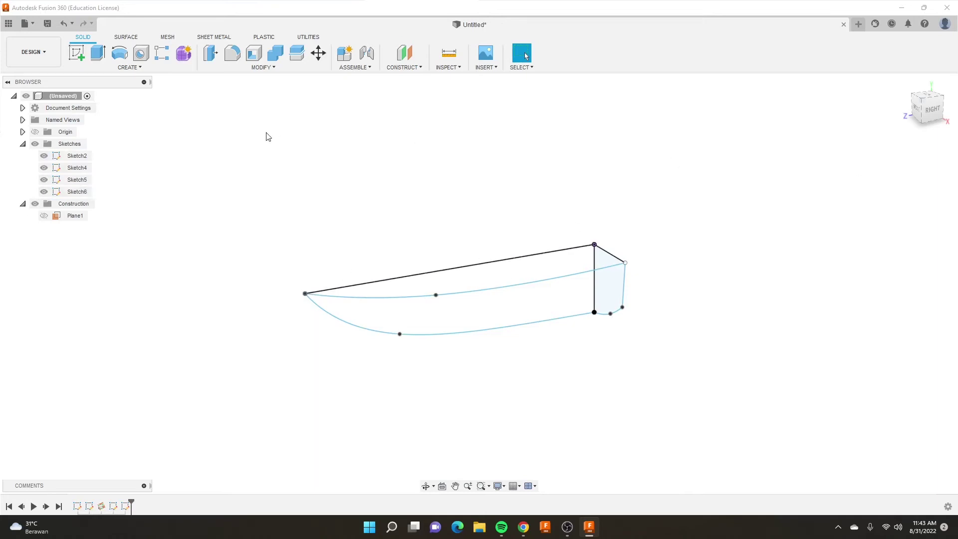
# Start a loft with the Sketch4 end face and the bow point as profiles
pyautogui.click(129, 67)
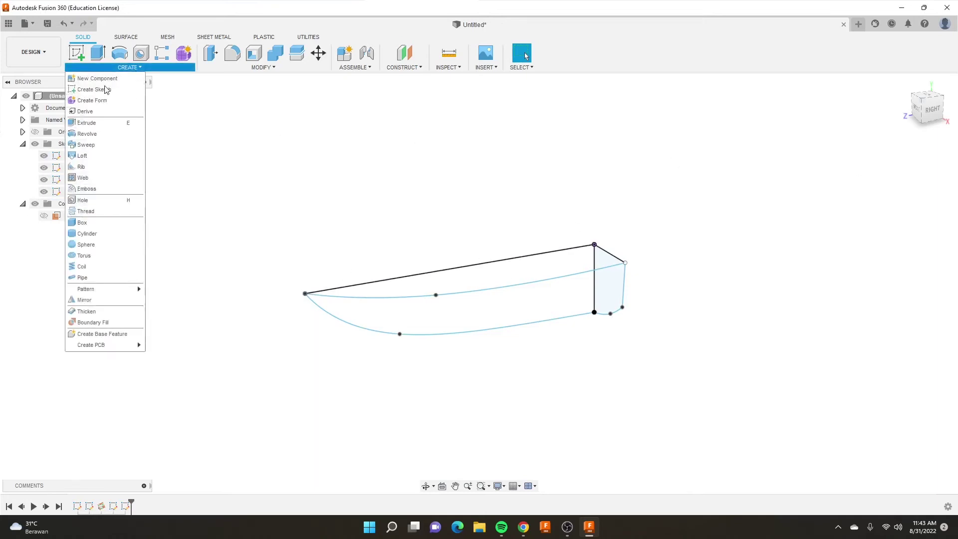
pyautogui.click(99, 154)
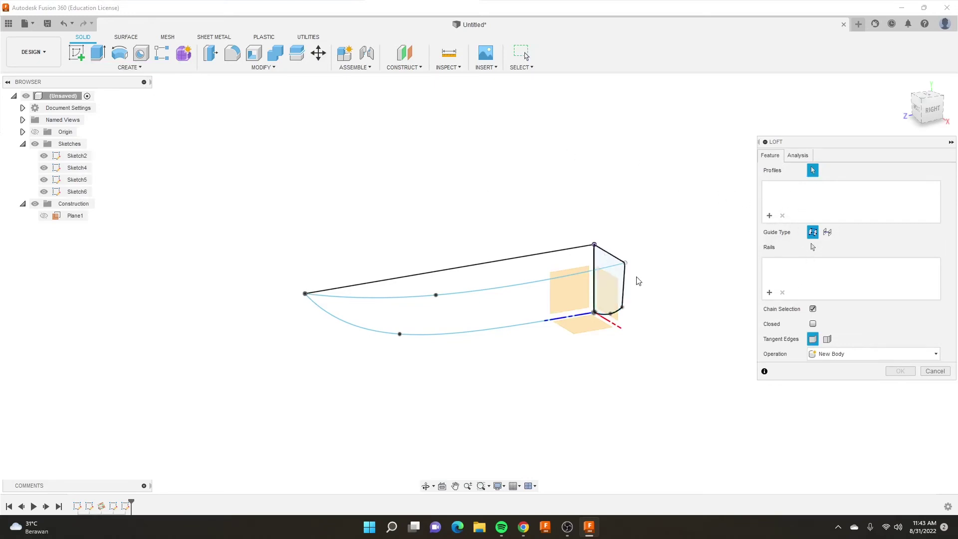
pyautogui.click(621, 279)
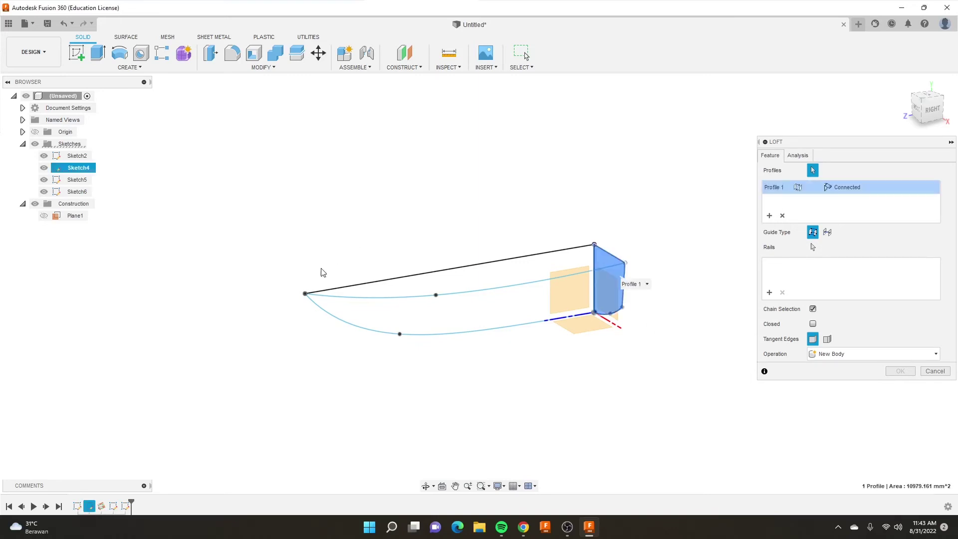
pyautogui.click(305, 295)
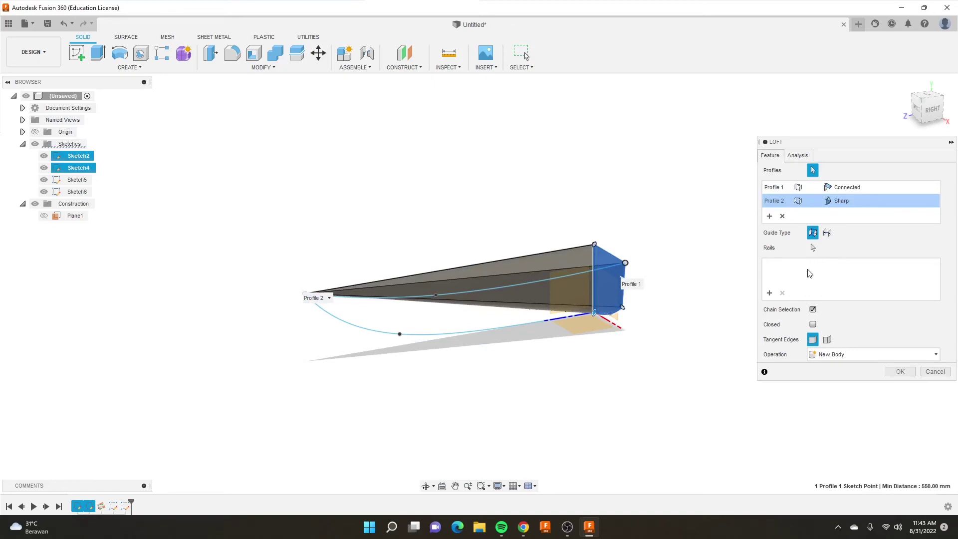
# Add the lower curve, upper curve and top line as rails and create the loft body
pyautogui.click(770, 294)
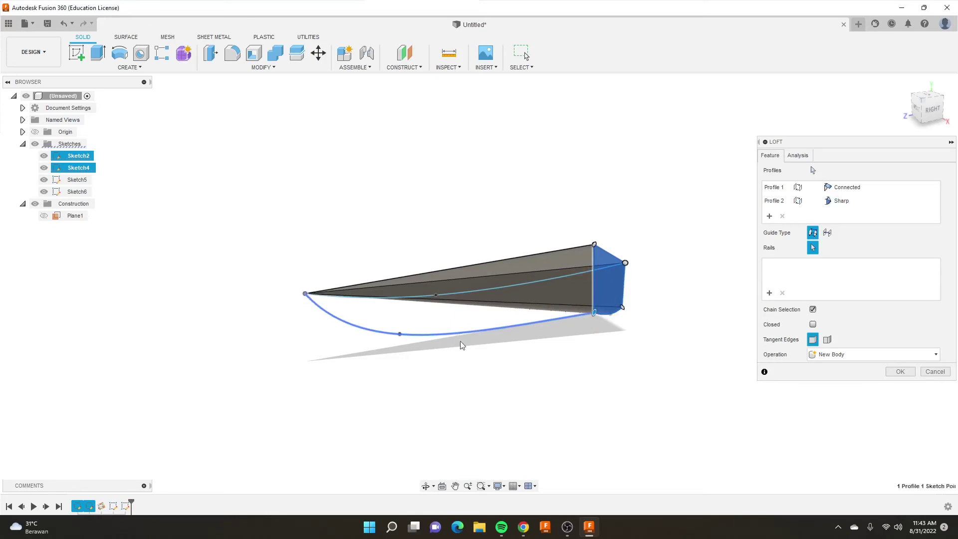
pyautogui.click(459, 338)
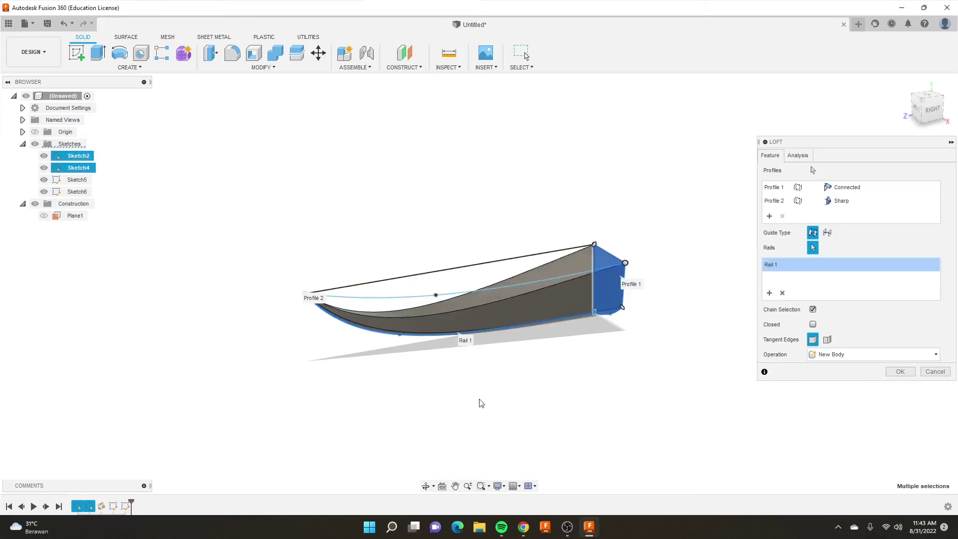
pyautogui.click(517, 288)
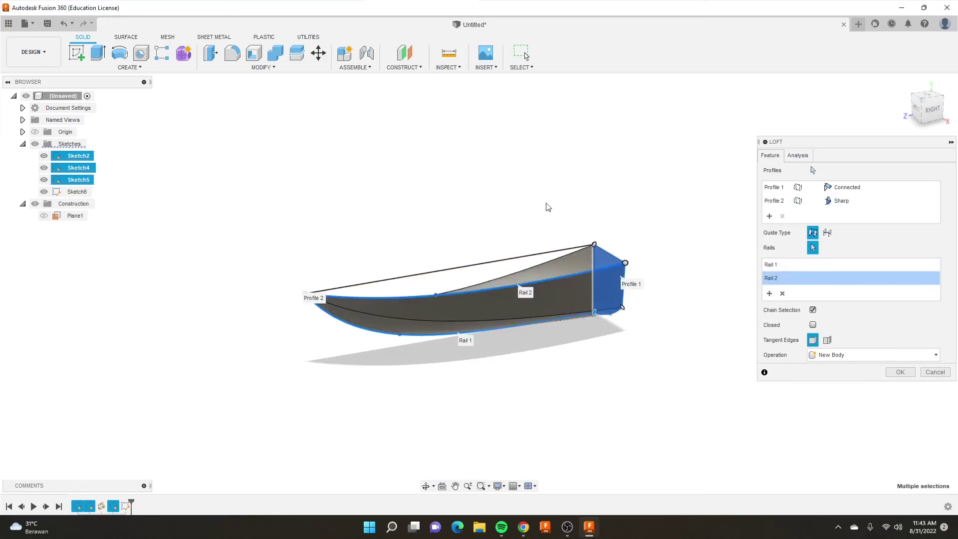
pyautogui.click(466, 264)
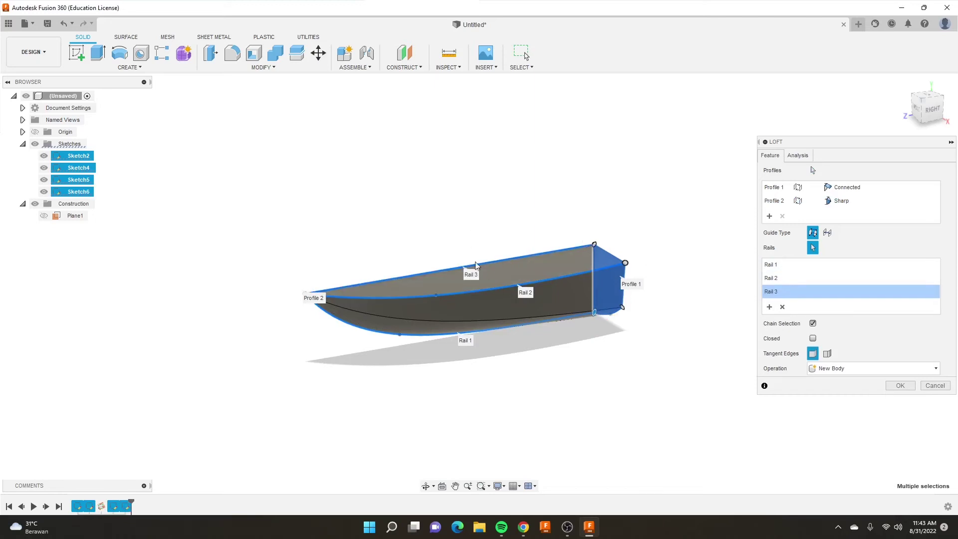
pyautogui.moveTo(475, 264)
pyautogui.keyDown('shift'); pyautogui.mouseDown(button='middle')
pyautogui.moveTo(364, 242)
pyautogui.moveTo(399, 245)
pyautogui.mouseUp(button='middle'); pyautogui.keyUp('shift')
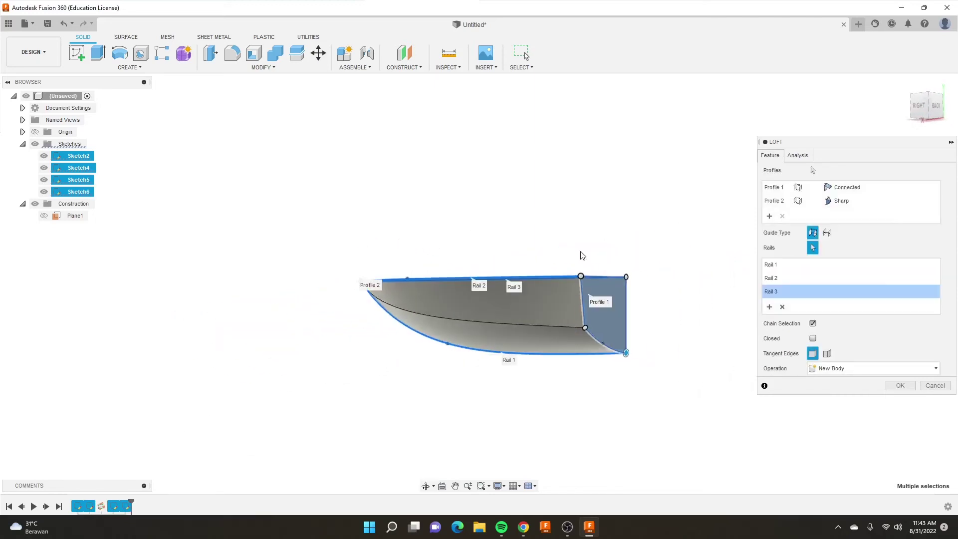
pyautogui.click(904, 389)
pyautogui.moveTo(467, 249)
pyautogui.keyDown('shift'); pyautogui.mouseDown(button='middle')
pyautogui.moveTo(422, 257)
pyautogui.moveTo(506, 272)
pyautogui.mouseUp(button='middle'); pyautogui.keyUp('shift')
# Mirror the half-hull body about its flat side face using the Join operation
pyautogui.click(129, 67)
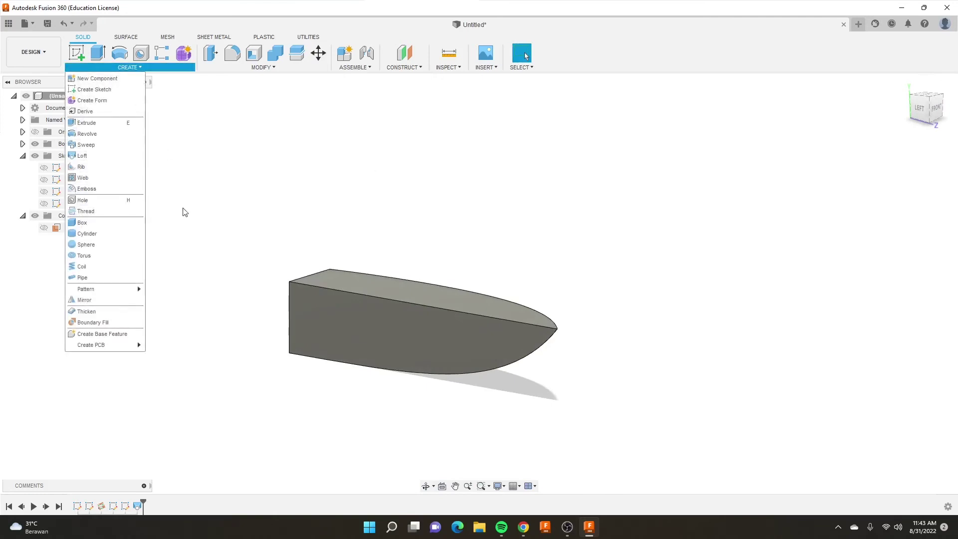
pyautogui.click(84, 300)
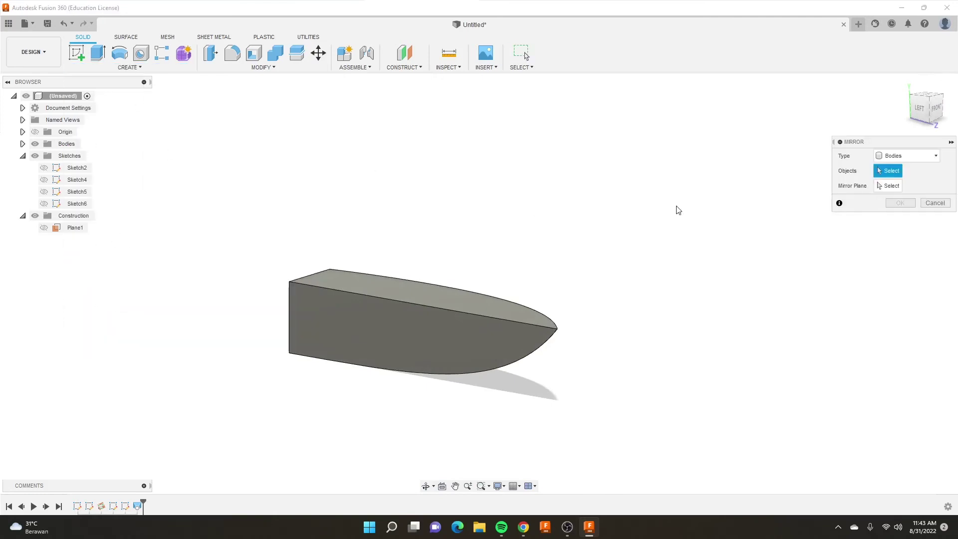
pyautogui.keyDown('shift'); pyautogui.moveTo(432, 229); pyautogui.dragTo(383, 216, button='middle'); pyautogui.keyUp('shift')
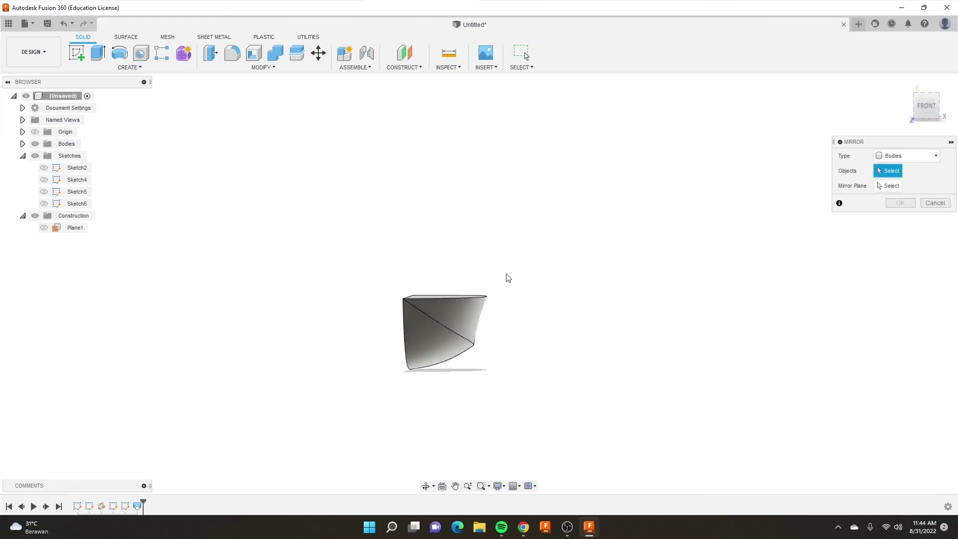
pyautogui.moveTo(507, 276)
pyautogui.keyDown('shift'); pyautogui.mouseDown(button='middle')
pyautogui.moveTo(377, 274)
pyautogui.moveTo(368, 263)
pyautogui.moveTo(523, 282)
pyautogui.moveTo(676, 282)
pyautogui.moveTo(625, 295)
pyautogui.moveTo(658, 283)
pyautogui.mouseUp(button='middle'); pyautogui.keyUp('shift')
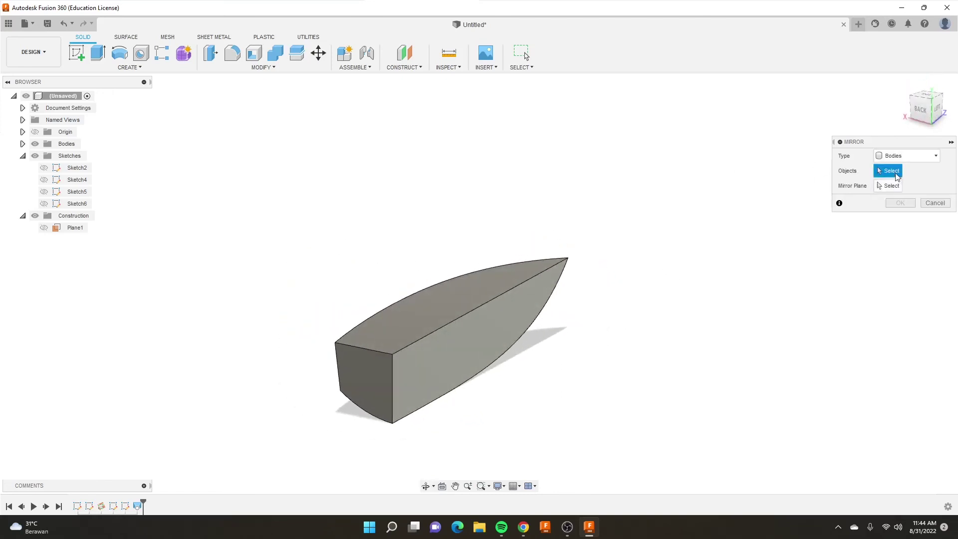
pyautogui.click(472, 300)
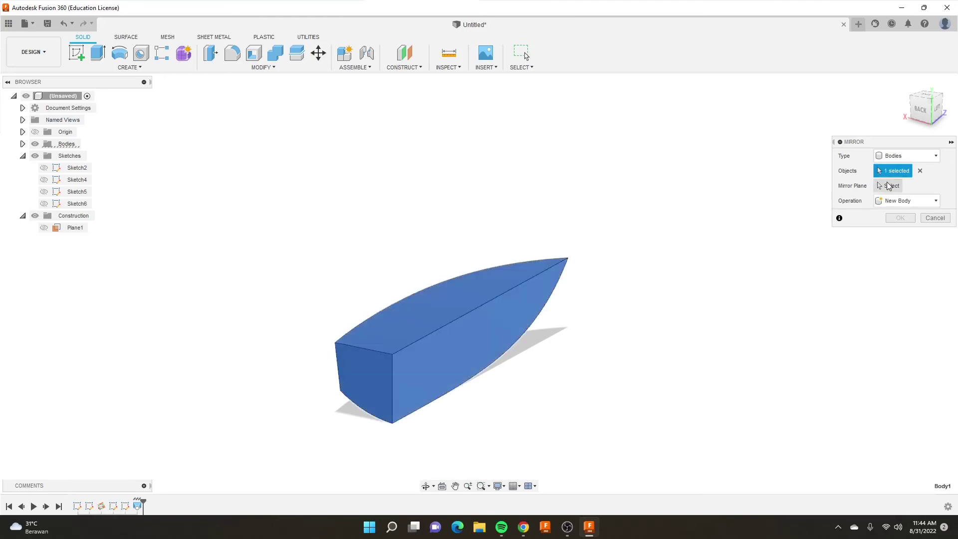
pyautogui.click(887, 187)
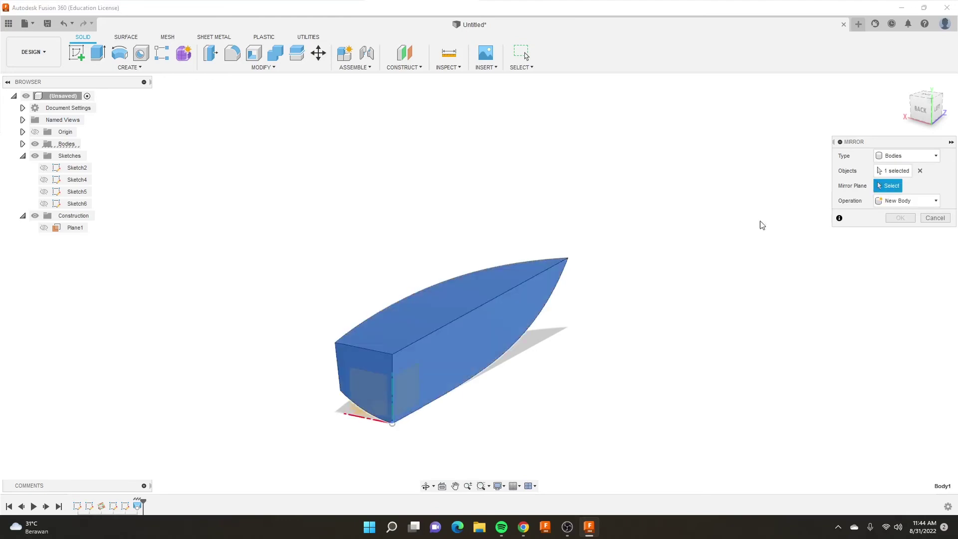
pyautogui.click(455, 367)
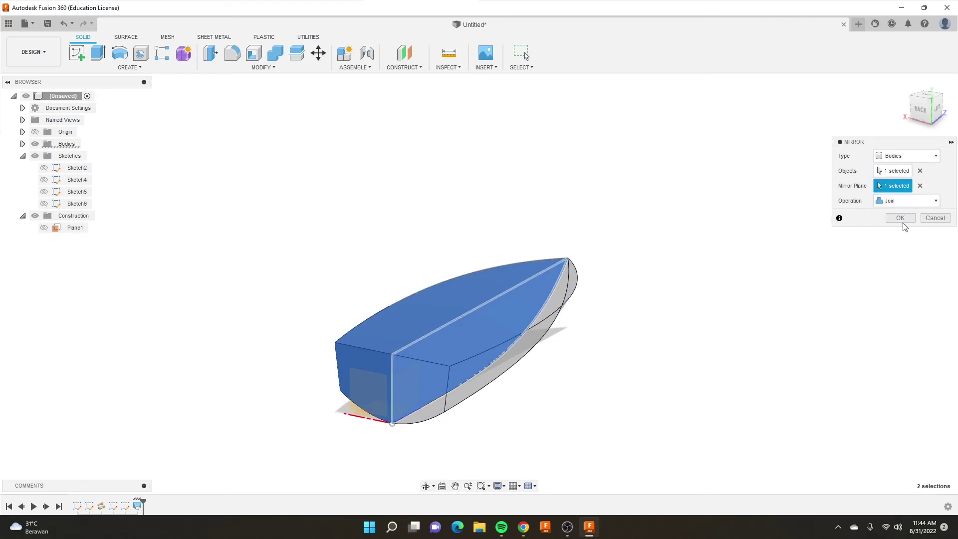
pyautogui.click(901, 218)
pyautogui.moveTo(572, 285)
pyautogui.keyDown('shift'); pyautogui.mouseDown(button='middle')
pyautogui.moveTo(402, 327)
pyautogui.moveTo(283, 313)
pyautogui.moveTo(252, 338)
pyautogui.moveTo(873, 327)
pyautogui.moveTo(343, 278)
pyautogui.moveTo(373, 243)
pyautogui.moveTo(558, 271)
pyautogui.moveTo(532, 285)
pyautogui.moveTo(582, 269)
pyautogui.moveTo(505, 282)
pyautogui.moveTo(496, 300)
pyautogui.mouseUp(button='middle'); pyautogui.keyUp('shift')
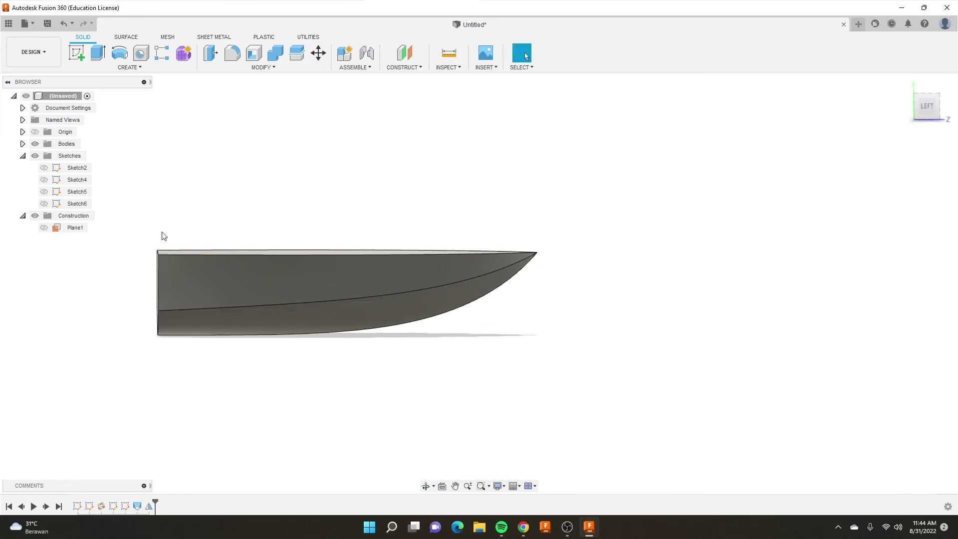
# Recentre the hull and open Sketch2 from the timeline for editing
pyautogui.scroll(-2, 123, 205)
pyautogui.moveTo(689, 282); pyautogui.dragTo(481, 306, button='middle')
pyautogui.scroll(-4, 254, 280)
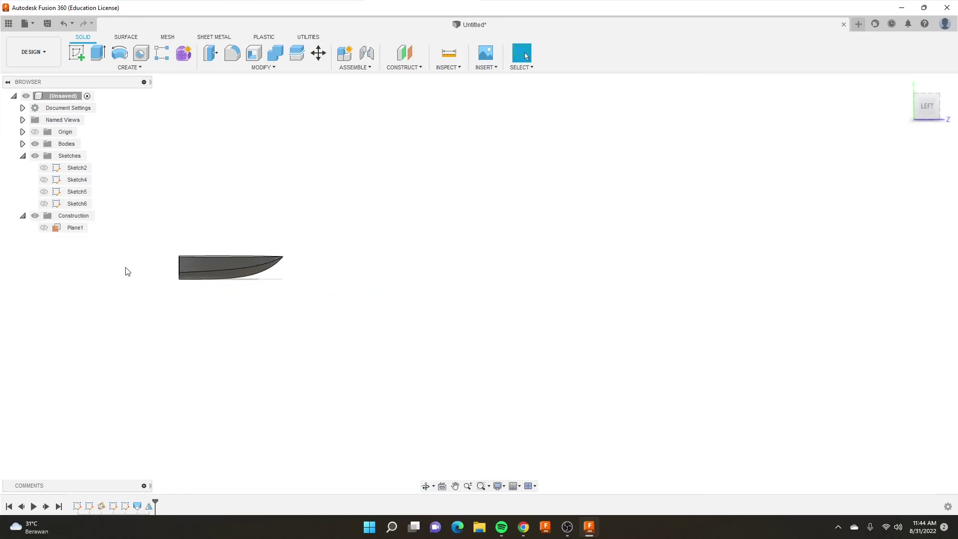
pyautogui.scroll(4, 126, 269)
pyautogui.scroll(3, 368, 181)
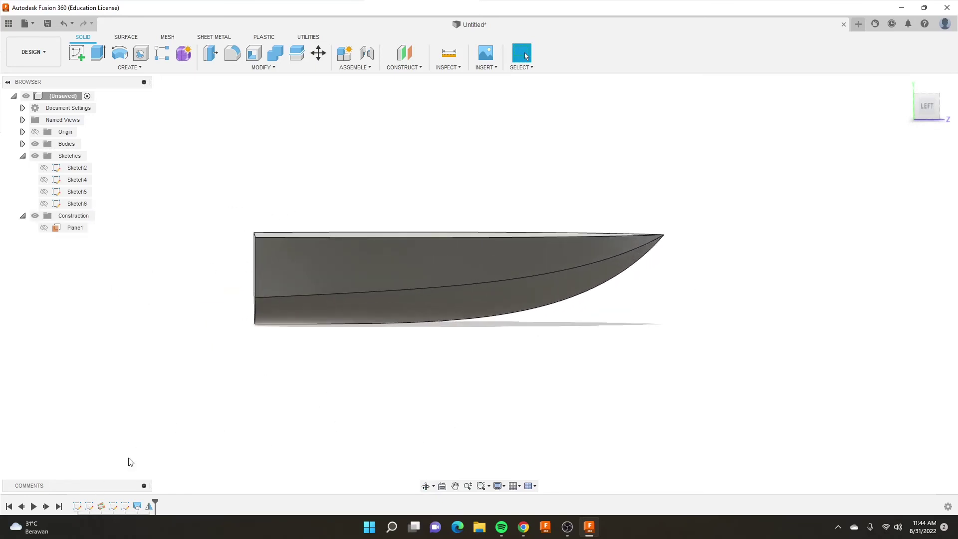
pyautogui.click(77, 506)
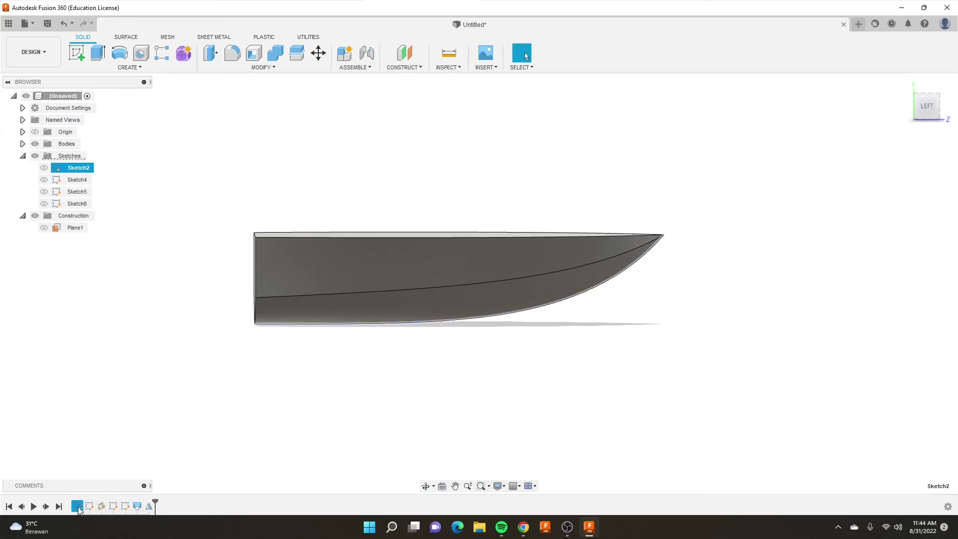
pyautogui.rightClick(77, 506)
pyautogui.click(95, 411)
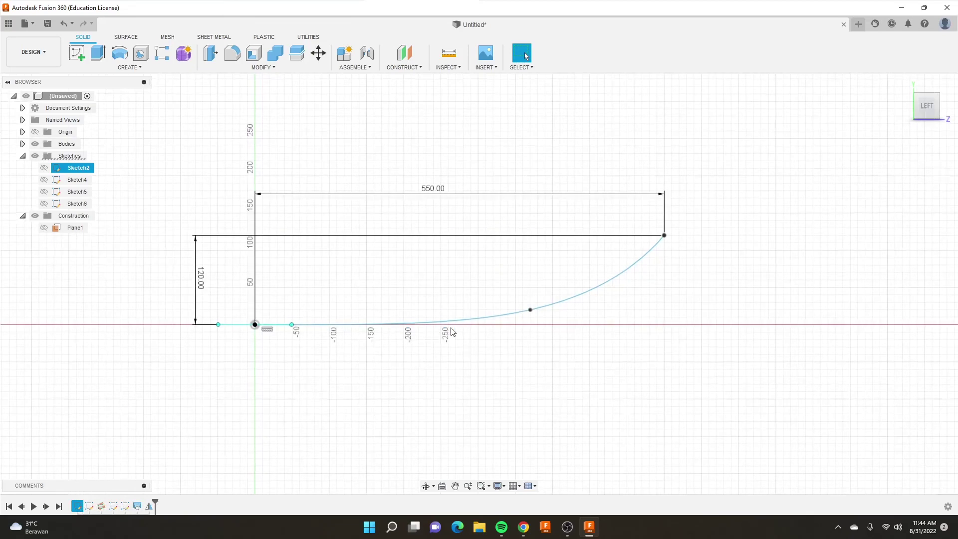
# Lower the spline's stern fit point to Y -5 so the keel curves down, then finish the sketch
pyautogui.moveTo(532, 307)
pyautogui.mouseDown()
pyautogui.moveTo(546, 320)
pyautogui.moveTo(536, 329)
pyautogui.mouseUp()
pyautogui.scroll(5, 235, 318)
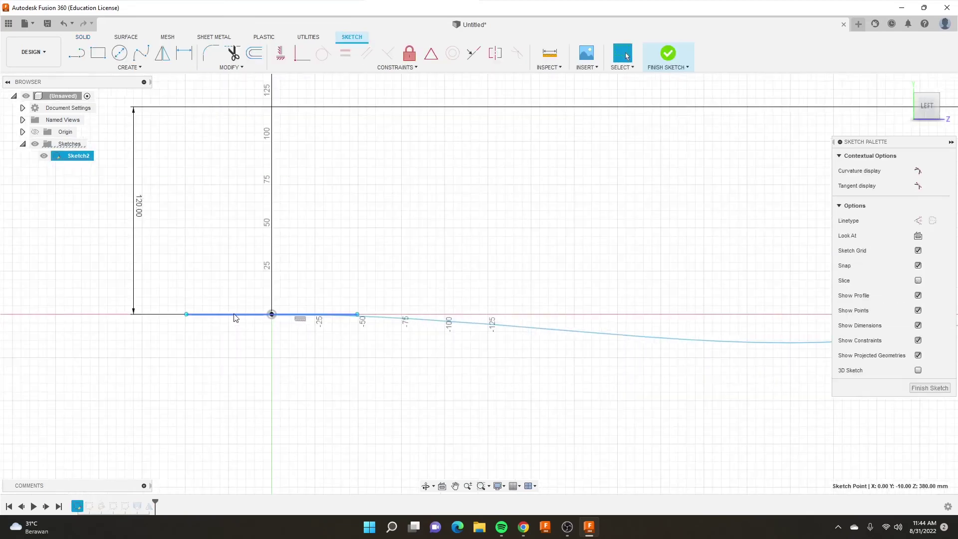
pyautogui.click(299, 321)
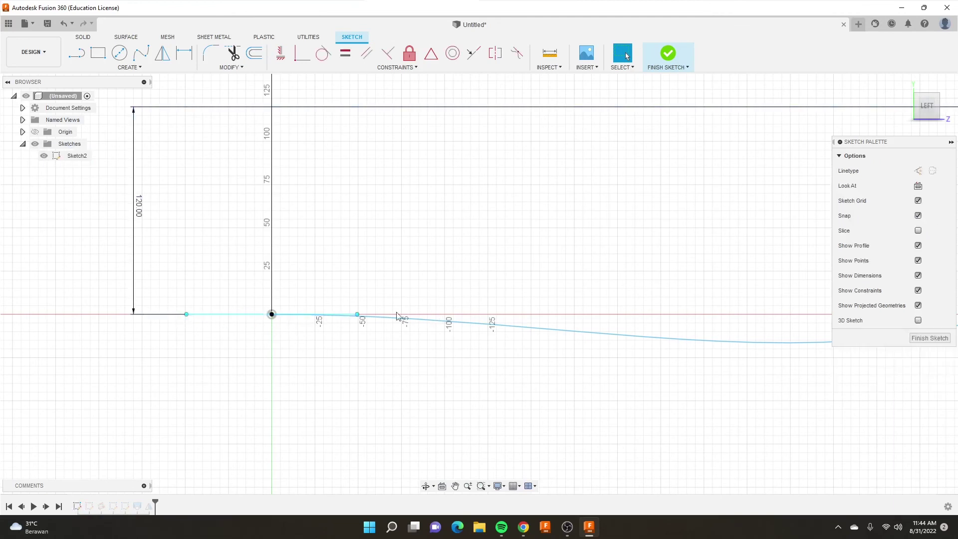
pyautogui.click(357, 315)
pyautogui.moveTo(355, 327); pyautogui.dragTo(355, 328)
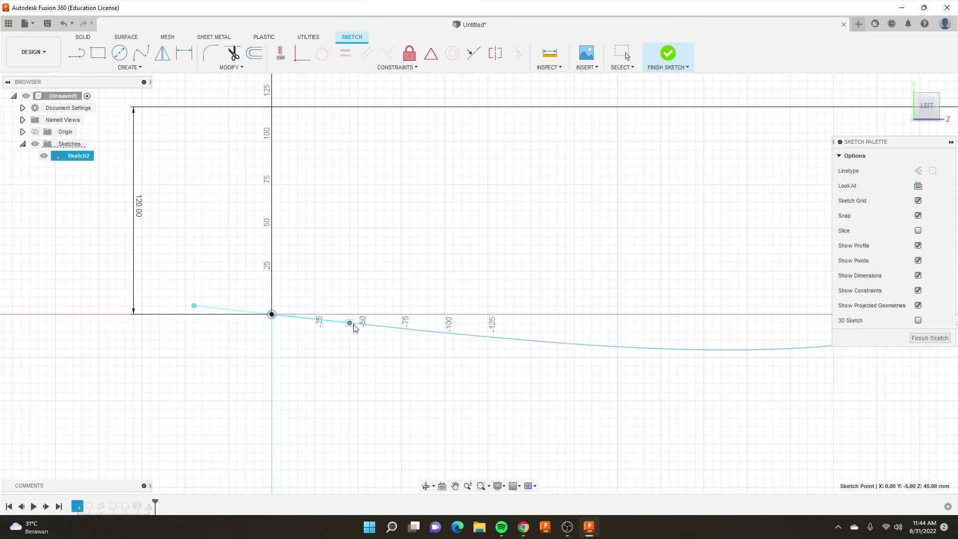
pyautogui.scroll(-3, 284, 265)
pyautogui.scroll(1, 422, 259)
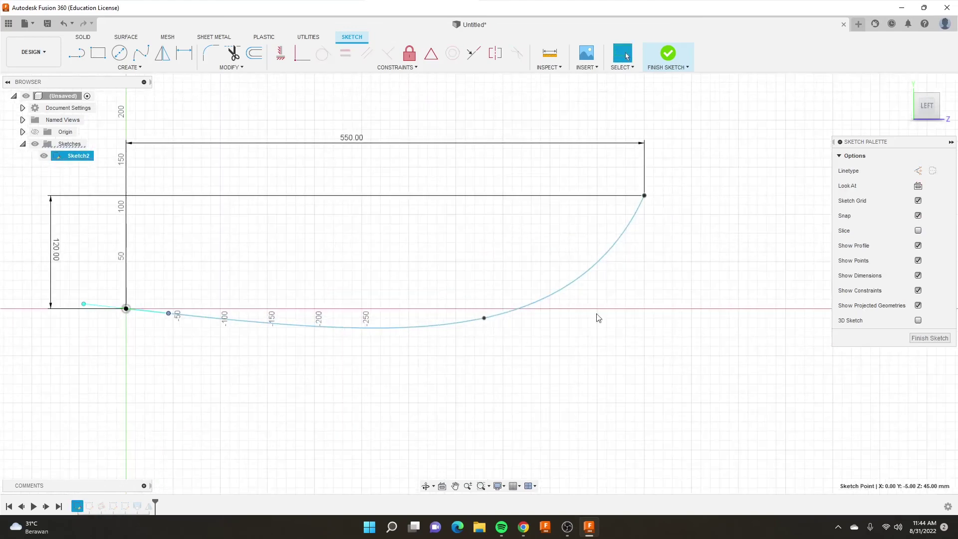
pyautogui.click(668, 52)
pyautogui.scroll(-2, 359, 215)
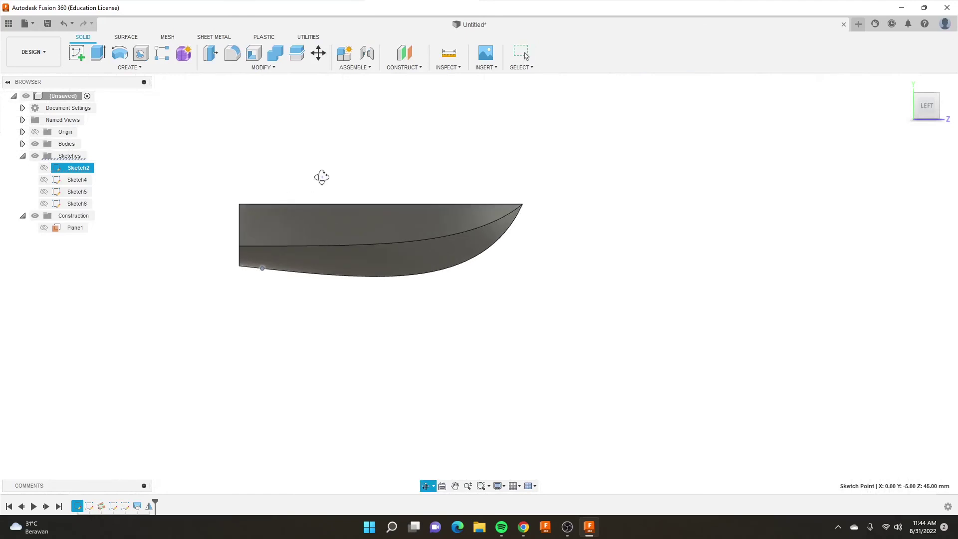
pyautogui.moveTo(322, 177)
pyautogui.keyDown('shift'); pyautogui.mouseDown(button='middle')
pyautogui.moveTo(118, 196)
pyautogui.moveTo(147, 195)
pyautogui.moveTo(152, 184)
pyautogui.mouseUp(button='middle'); pyautogui.keyUp('shift')
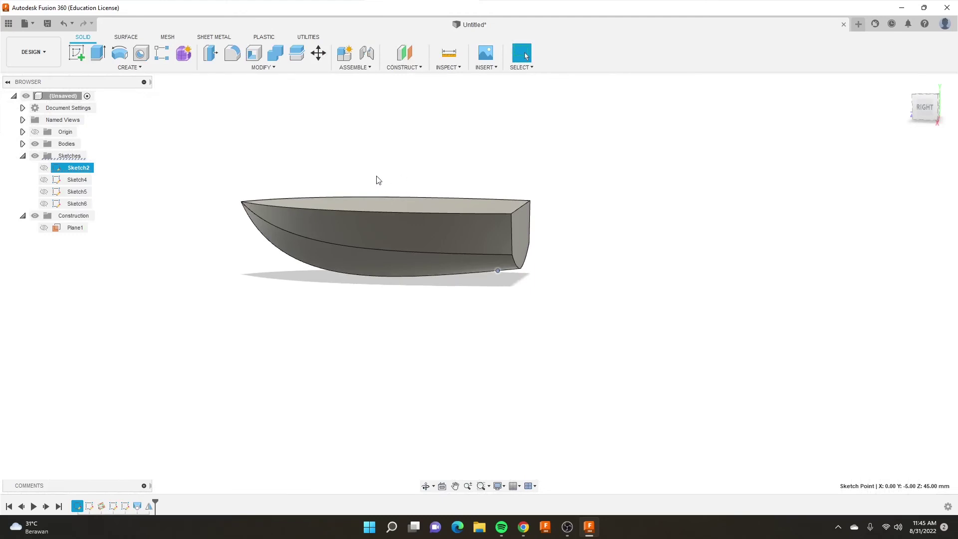
pyautogui.moveTo(378, 181)
pyautogui.keyDown('shift'); pyautogui.mouseDown(button='middle')
pyautogui.moveTo(363, 207)
pyautogui.moveTo(423, 207)
pyautogui.moveTo(354, 182)
pyautogui.moveTo(212, 179)
pyautogui.moveTo(610, 161)
pyautogui.mouseUp(button='middle'); pyautogui.keyUp('shift')
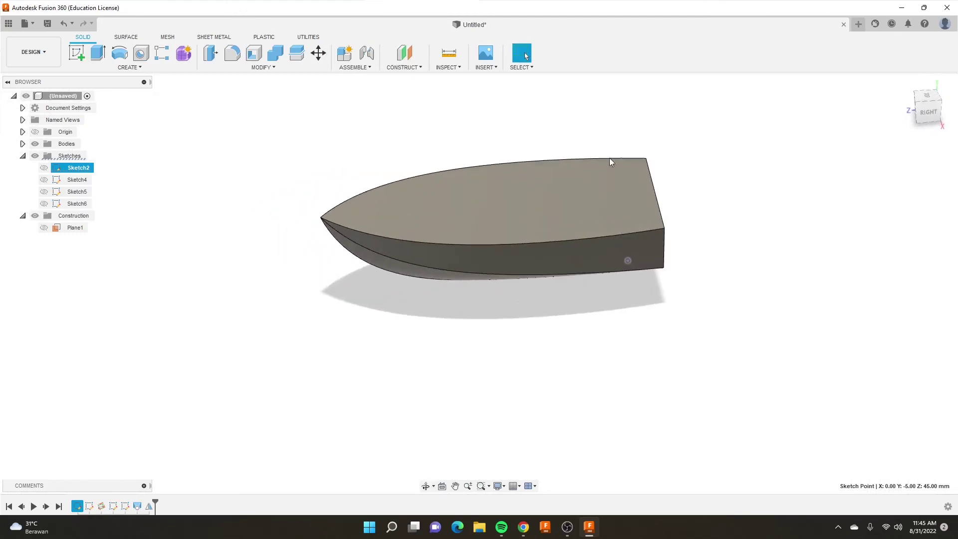
pyautogui.scroll(2, 616, 145)
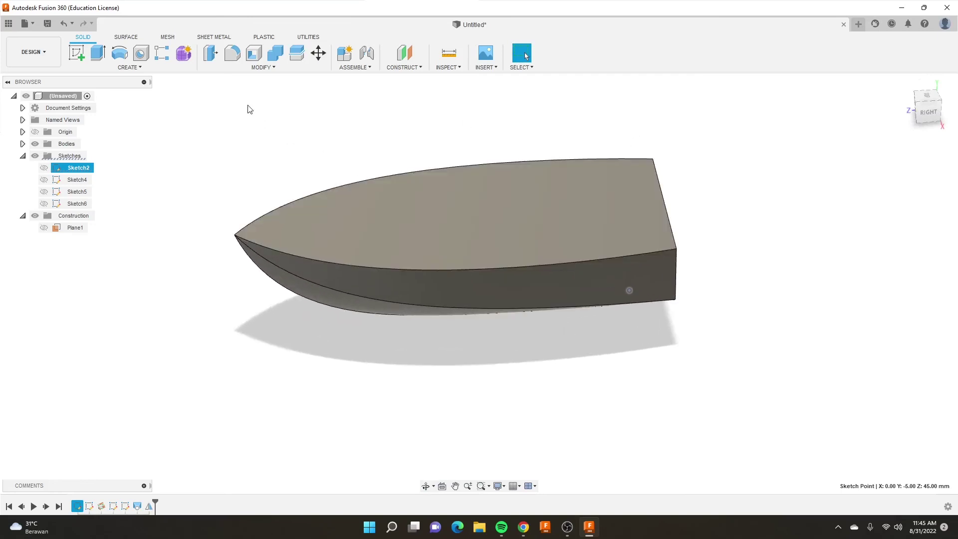
pyautogui.moveTo(273, 101)
pyautogui.keyDown('shift'); pyautogui.mouseDown(button='middle')
pyautogui.moveTo(637, 298)
pyautogui.moveTo(762, 272)
pyautogui.mouseUp(button='middle'); pyautogui.keyUp('shift')
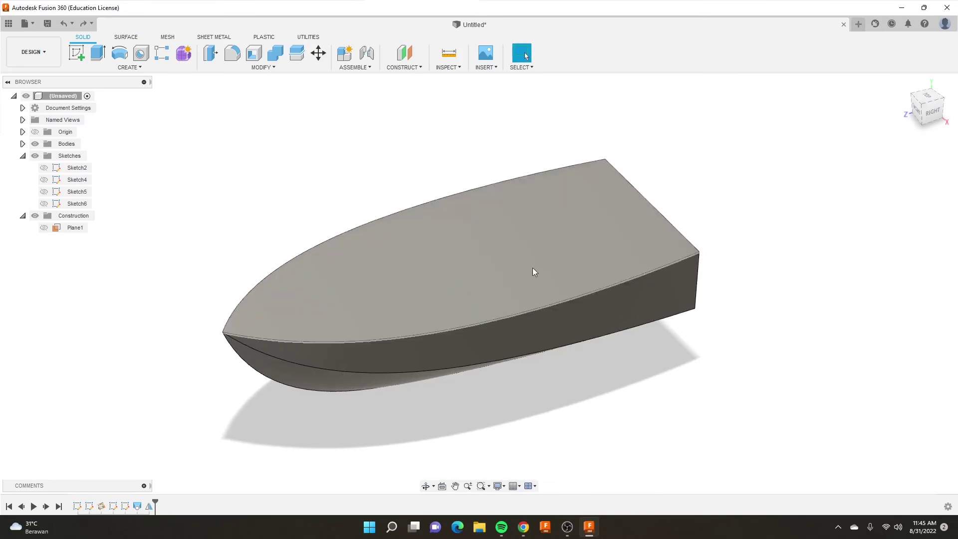
pyautogui.scroll(-2, 589, 279)
pyautogui.moveTo(588, 279)
pyautogui.keyDown('shift'); pyautogui.mouseDown(button='middle')
pyautogui.moveTo(583, 270)
pyautogui.moveTo(755, 293)
pyautogui.moveTo(695, 274)
pyautogui.moveTo(504, 250)
pyautogui.moveTo(529, 199)
pyautogui.mouseUp(button='middle'); pyautogui.keyUp('shift')
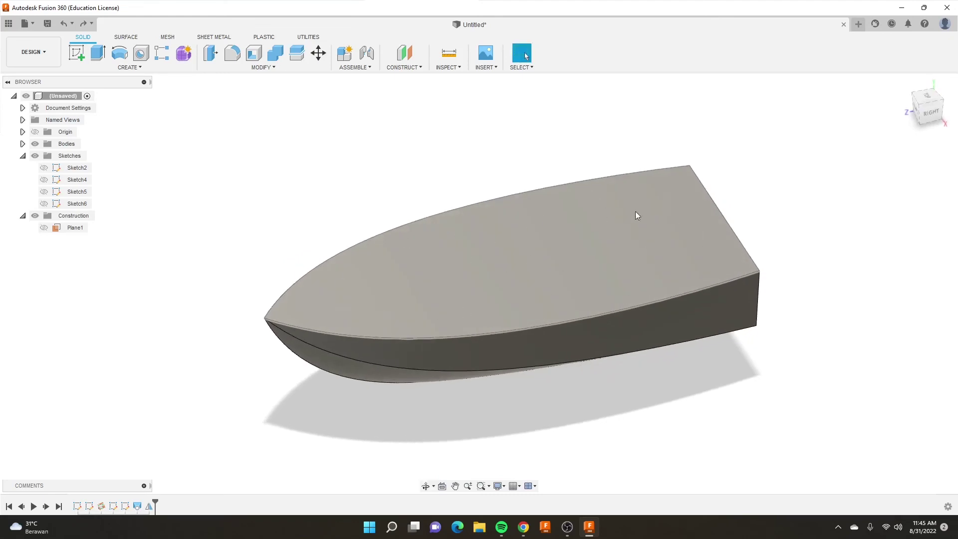
# Shell the hull inward to 10 mm walls with the top face removed
pyautogui.click(259, 56)
pyautogui.click(419, 270)
pyautogui.write('10')
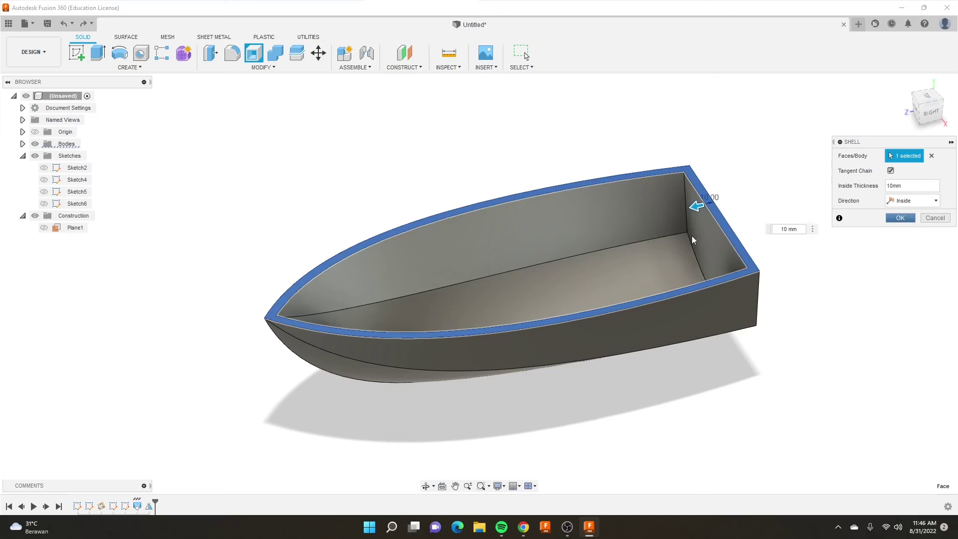
pyautogui.press('Return')
pyautogui.scroll(-3, 708, 253)
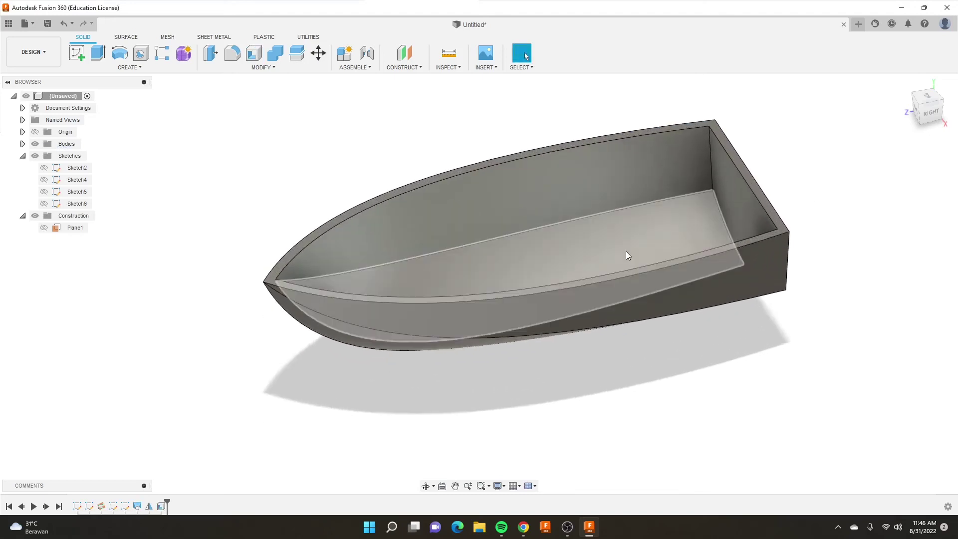
pyautogui.moveTo(587, 235)
pyautogui.keyDown('shift'); pyautogui.mouseDown(button='middle')
pyautogui.moveTo(542, 195)
pyautogui.moveTo(852, 285)
pyautogui.mouseUp(button='middle'); pyautogui.keyUp('shift')
pyautogui.moveTo(762, 323)
pyautogui.keyDown('shift'); pyautogui.mouseDown(button='middle')
pyautogui.moveTo(347, 276)
pyautogui.moveTo(373, 310)
pyautogui.moveTo(374, 285)
pyautogui.moveTo(492, 331)
pyautogui.moveTo(582, 294)
pyautogui.moveTo(457, 306)
pyautogui.mouseUp(button='middle'); pyautogui.keyUp('shift')
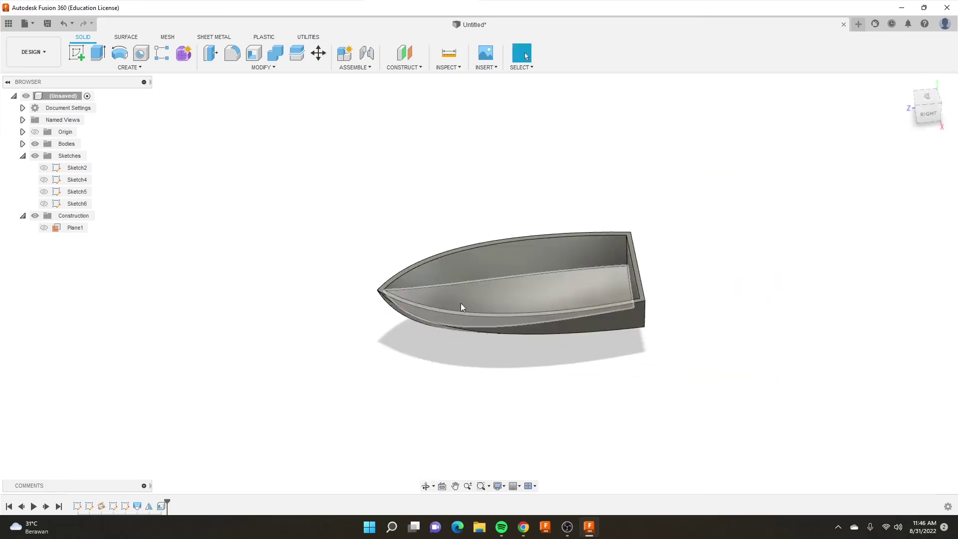
pyautogui.moveTo(411, 261)
pyautogui.keyDown('shift'); pyautogui.mouseDown(button='middle')
pyautogui.moveTo(587, 305)
pyautogui.moveTo(545, 258)
pyautogui.moveTo(496, 258)
pyautogui.moveTo(531, 273)
pyautogui.mouseUp(button='middle'); pyautogui.keyUp('shift')
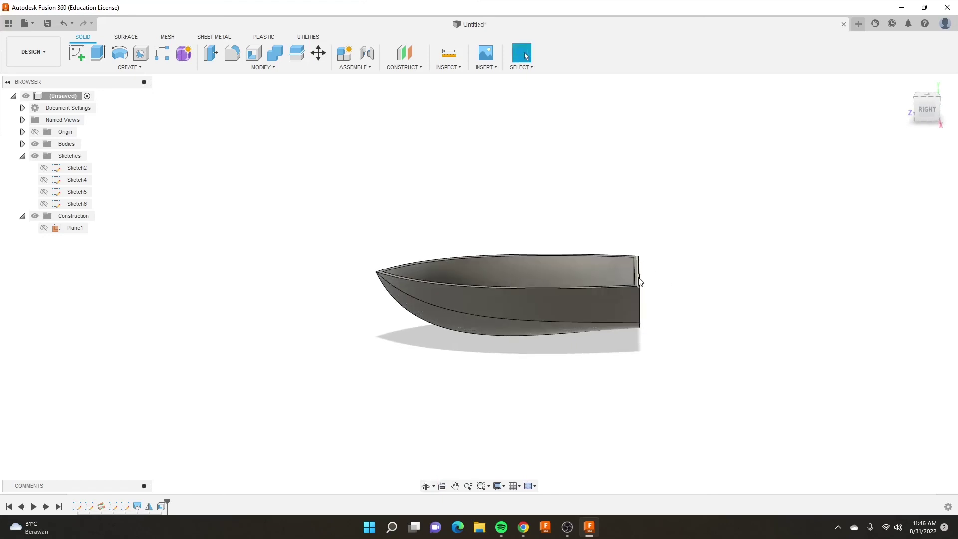
pyautogui.scroll(-2, 742, 299)
pyautogui.scroll(2, 722, 333)
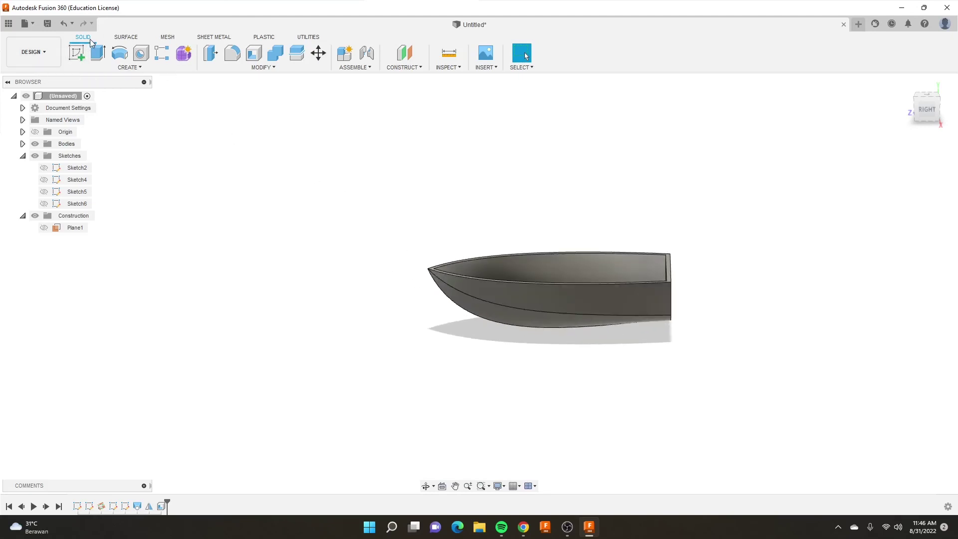
# Start a sketch on the boat's side plane and draw a spline above the hull's top edge
pyautogui.click(80, 55)
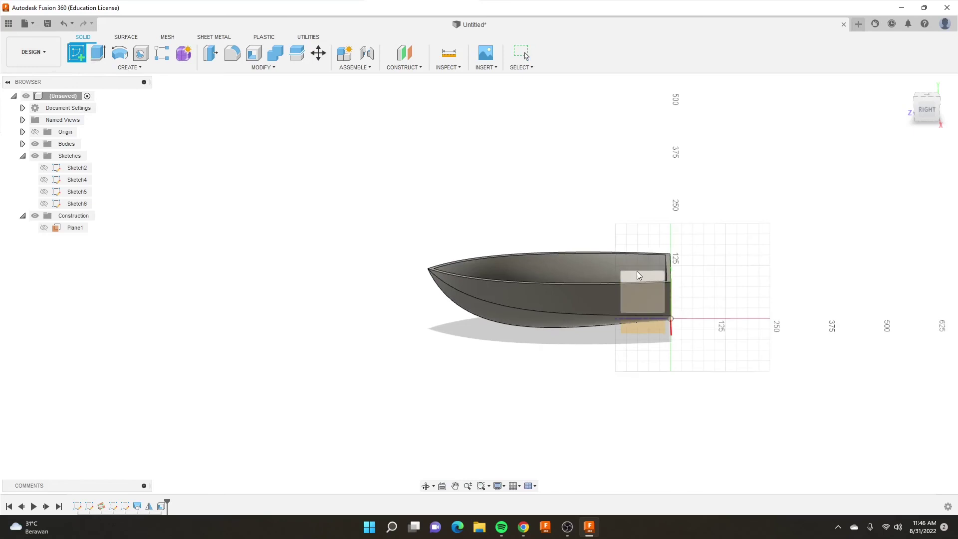
pyautogui.click(636, 271)
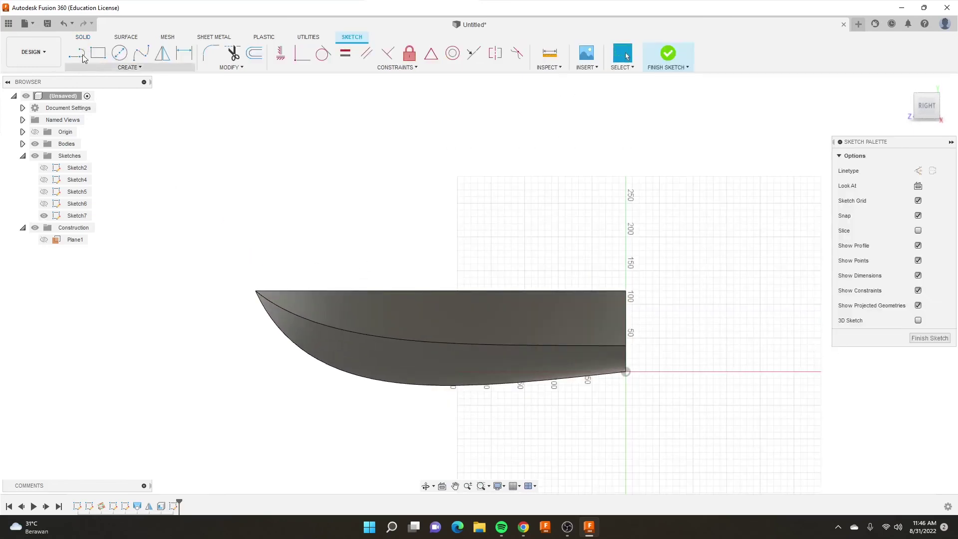
pyautogui.click(141, 52)
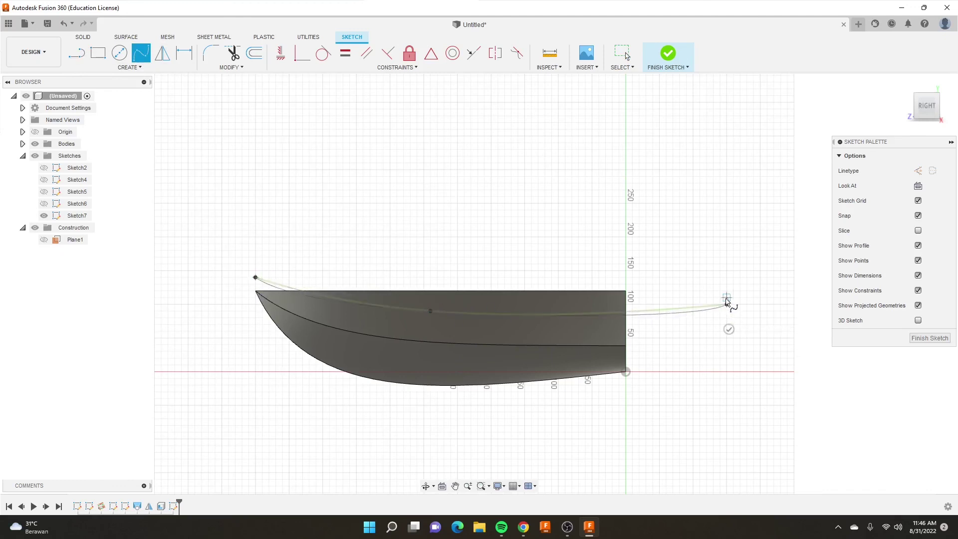
pyautogui.click(730, 325)
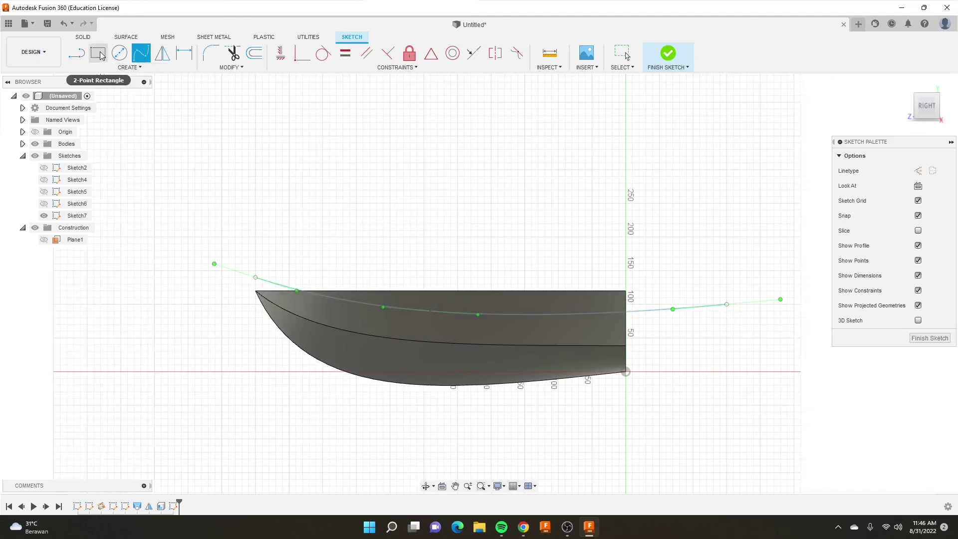
# Close the profile with a vertical left line, a sloping top line and a right side line
pyautogui.click(77, 54)
pyautogui.click(255, 277)
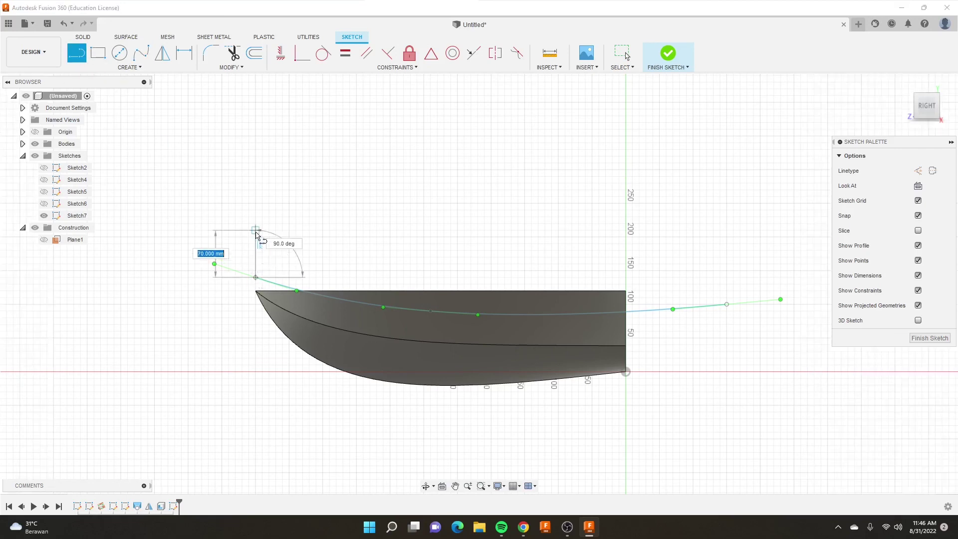
pyautogui.click(255, 230)
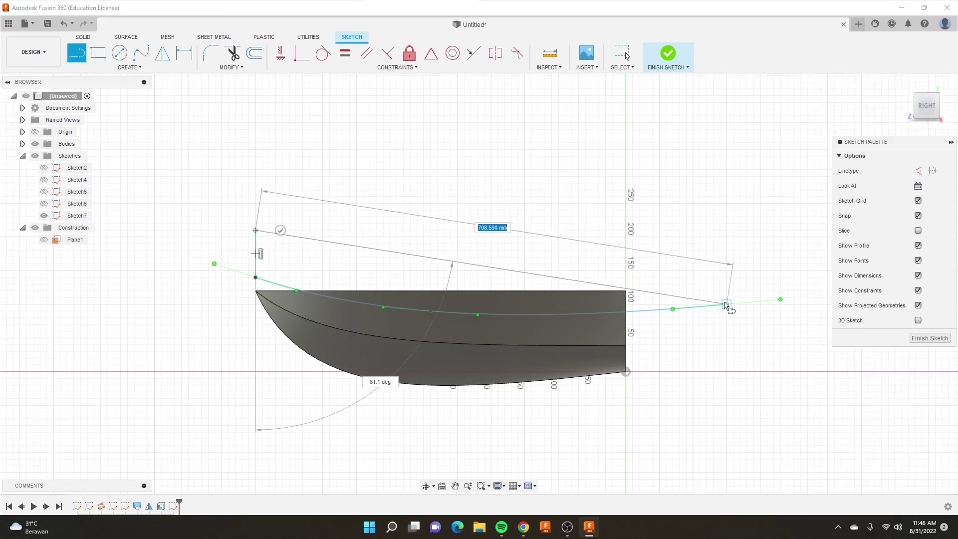
pyautogui.click(726, 218)
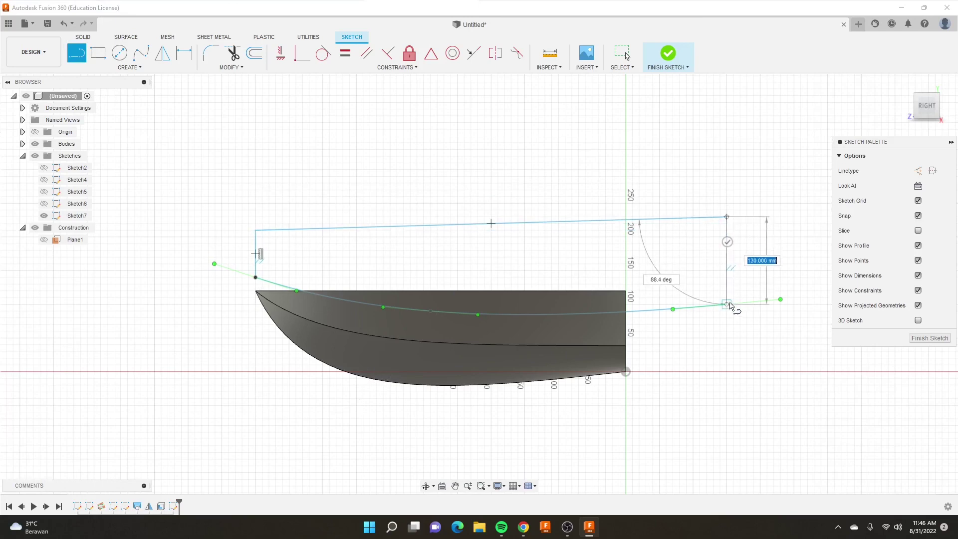
pyautogui.click(727, 304)
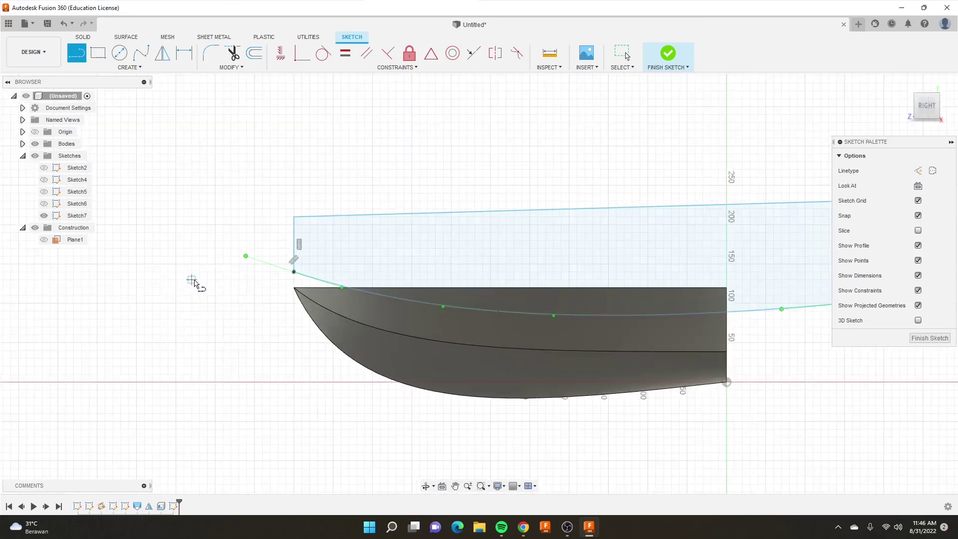
pyautogui.rightClick(214, 277)
pyautogui.click(229, 273)
pyautogui.scroll(5, 231, 279)
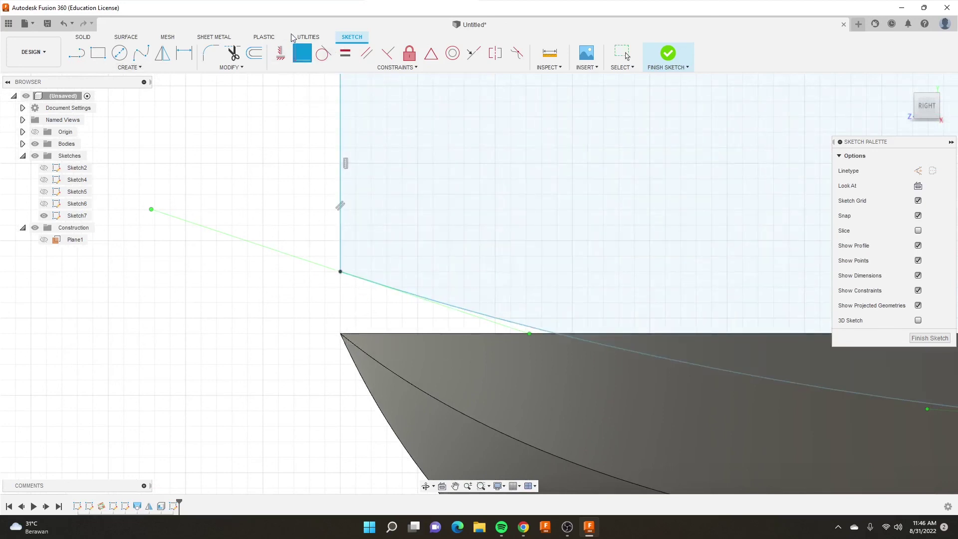
# Make the line end coincident with the hull corner, raise the lower-right corner, and finish Sketch7
pyautogui.click(304, 55)
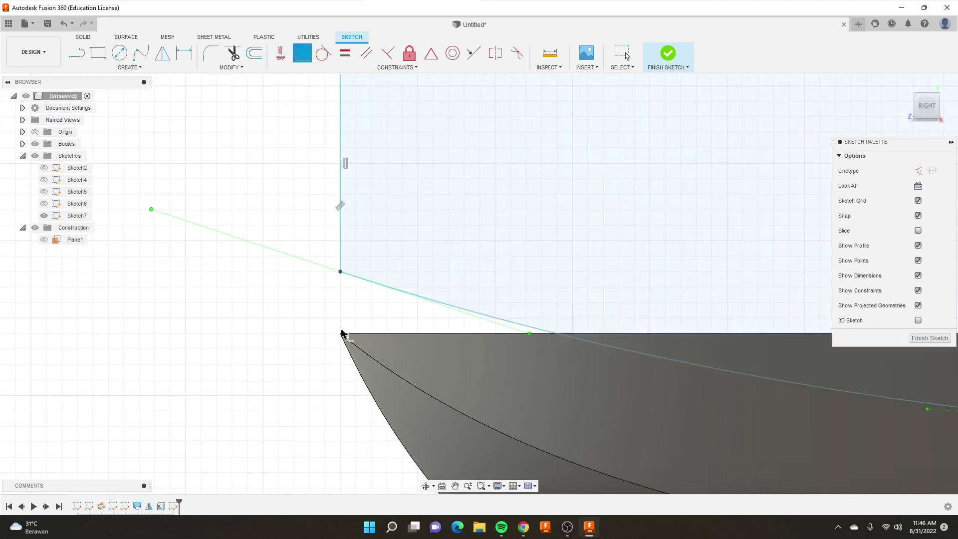
pyautogui.click(340, 274)
pyautogui.rightClick(217, 283)
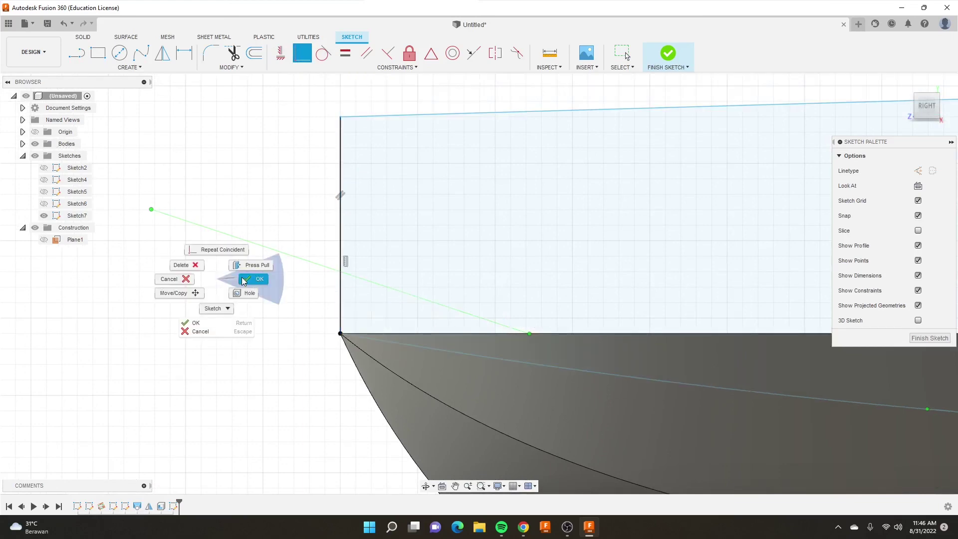
pyautogui.click(207, 272)
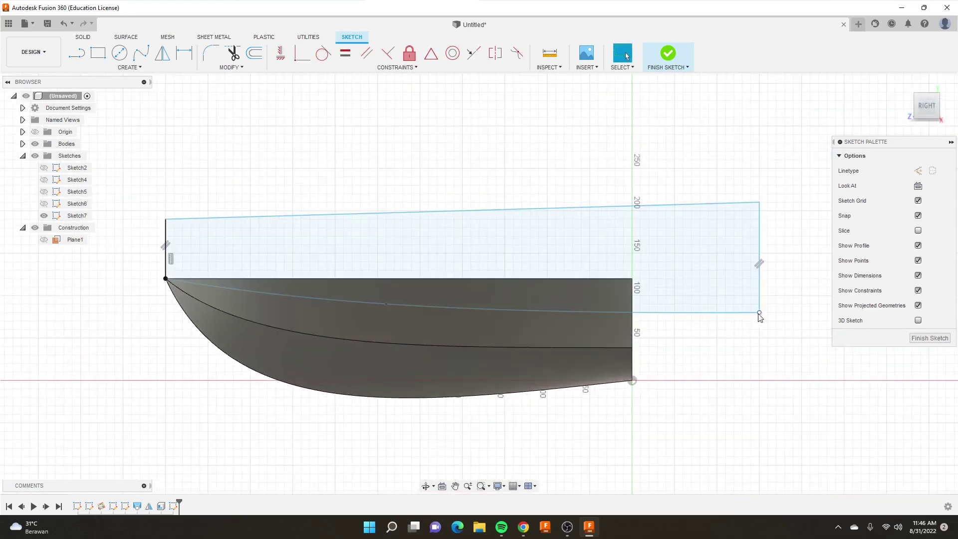
pyautogui.moveTo(759, 311); pyautogui.dragTo(759, 288)
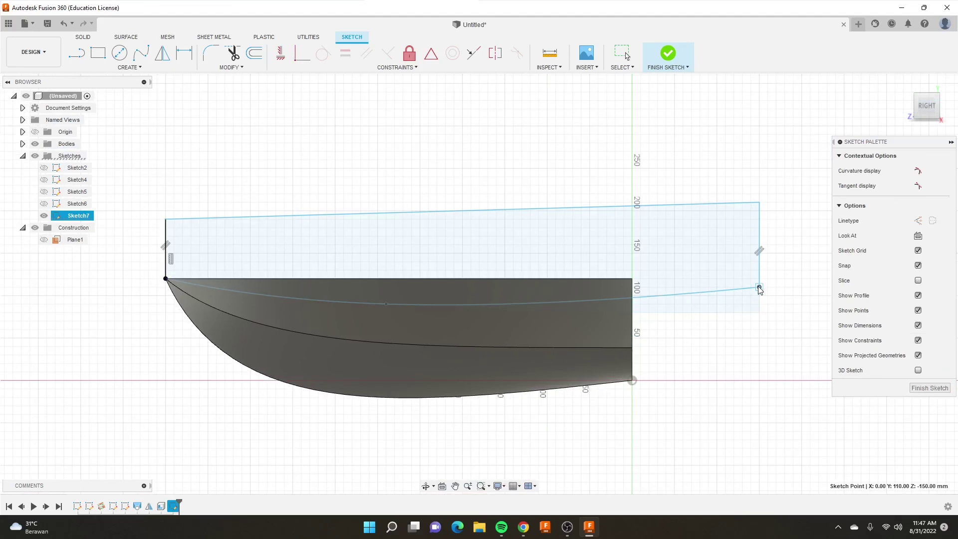
pyautogui.scroll(-2, 708, 292)
pyautogui.click(667, 54)
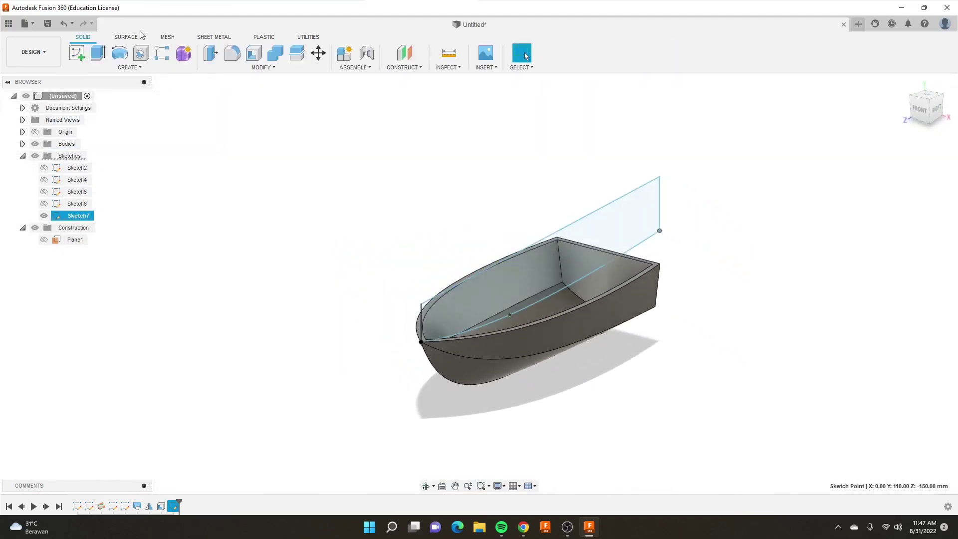
# Extrude Sketch7's profile symmetrically 150 mm as a cut trimming the hull's top edge
pyautogui.click(98, 53)
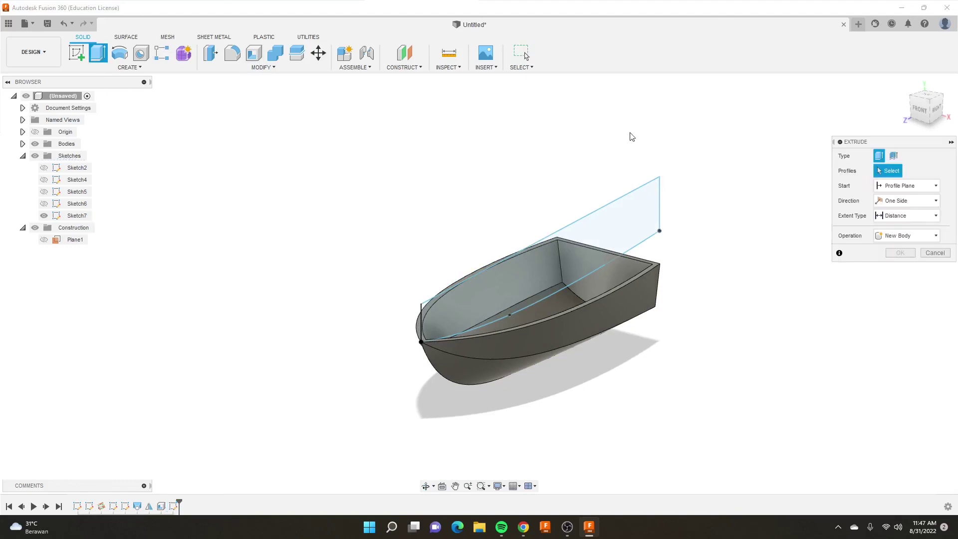
pyautogui.click(624, 213)
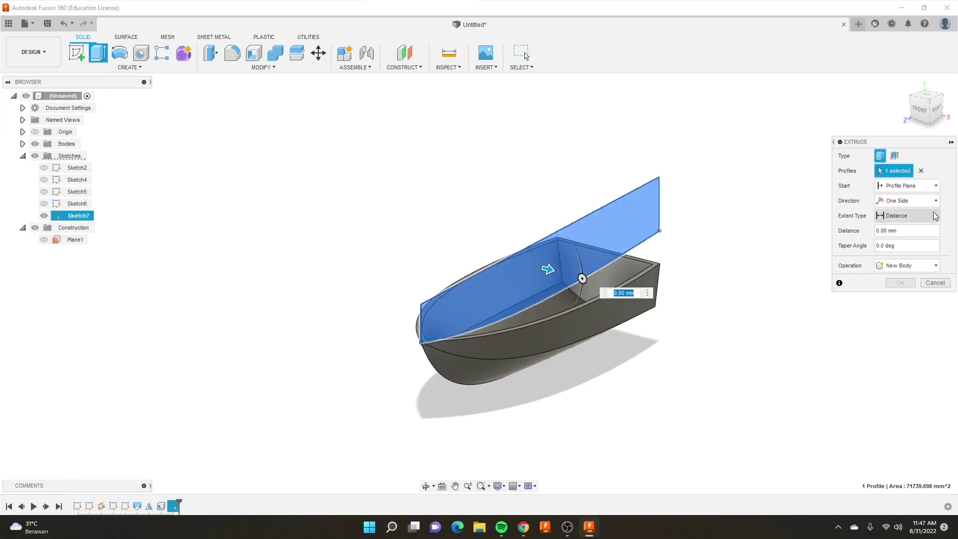
pyautogui.click(919, 202)
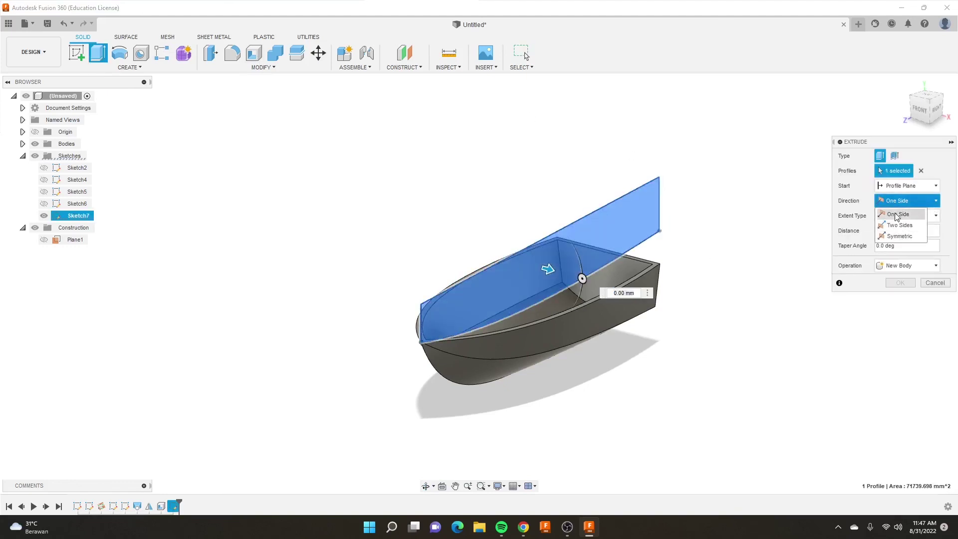
pyautogui.click(903, 234)
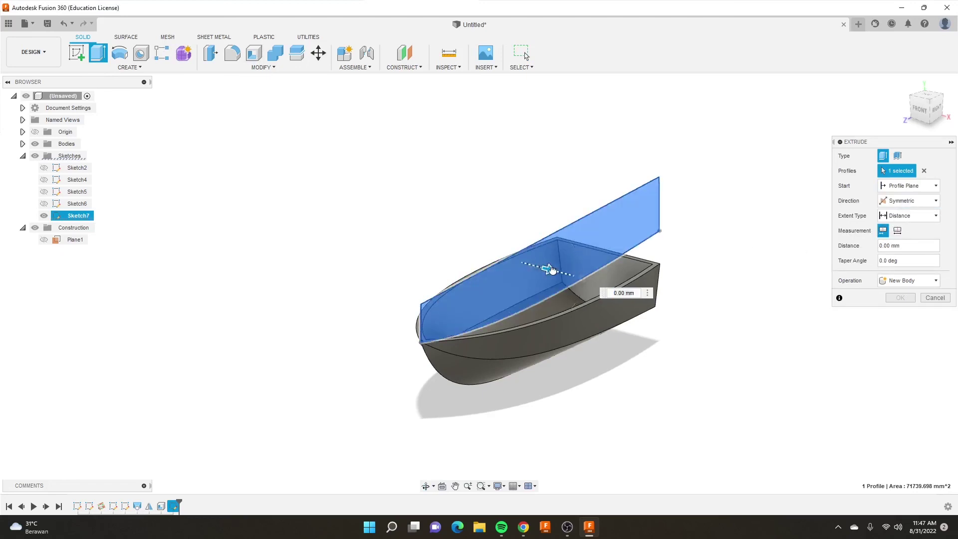
pyautogui.moveTo(548, 270)
pyautogui.mouseDown()
pyautogui.moveTo(607, 301)
pyautogui.moveTo(618, 287)
pyautogui.mouseUp()
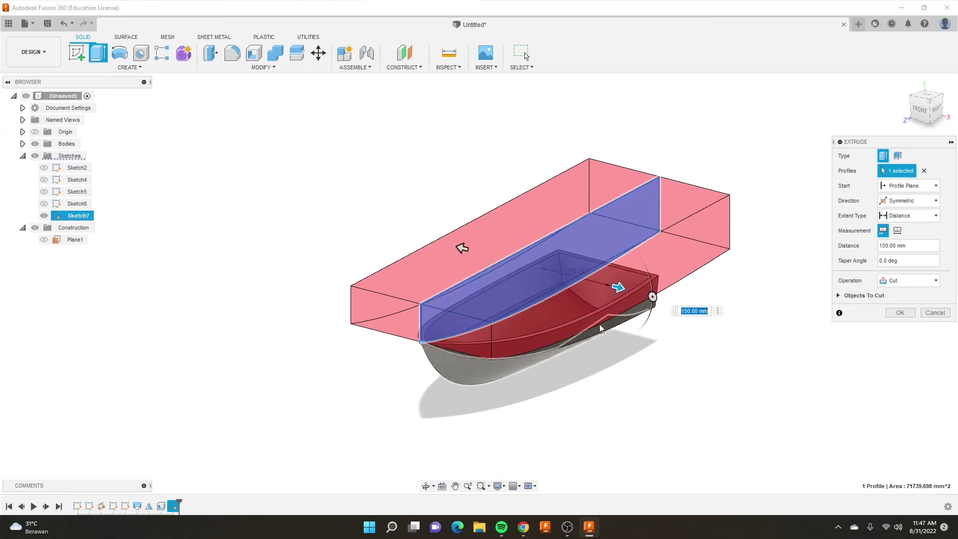
pyautogui.keyDown('shift'); pyautogui.moveTo(779, 320); pyautogui.dragTo(692, 339, button='middle'); pyautogui.keyUp('shift')
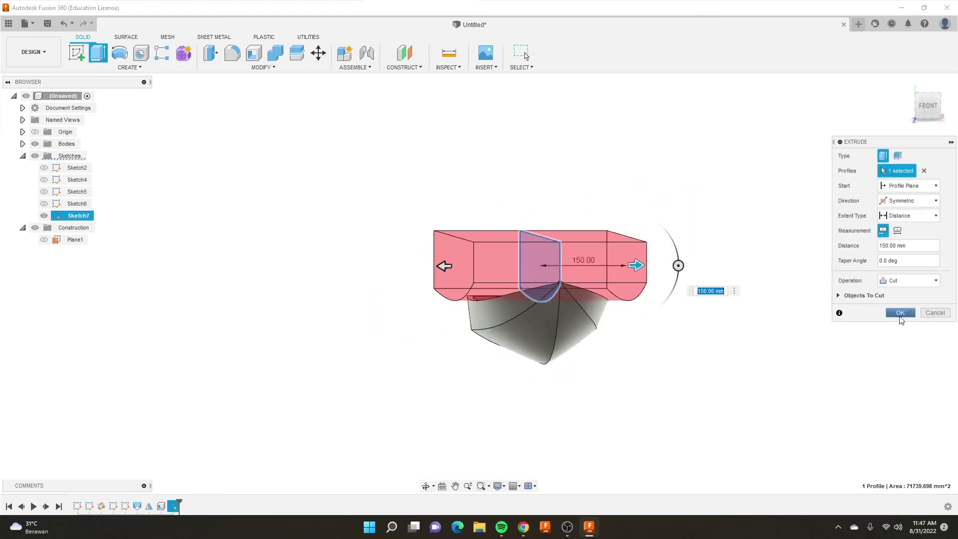
pyautogui.click(901, 312)
pyautogui.moveTo(524, 268)
pyautogui.keyDown('shift'); pyautogui.mouseDown(button='middle')
pyautogui.moveTo(453, 265)
pyautogui.moveTo(406, 277)
pyautogui.moveTo(389, 318)
pyautogui.moveTo(378, 282)
pyautogui.moveTo(334, 261)
pyautogui.moveTo(419, 264)
pyautogui.mouseUp(button='middle'); pyautogui.keyUp('shift')
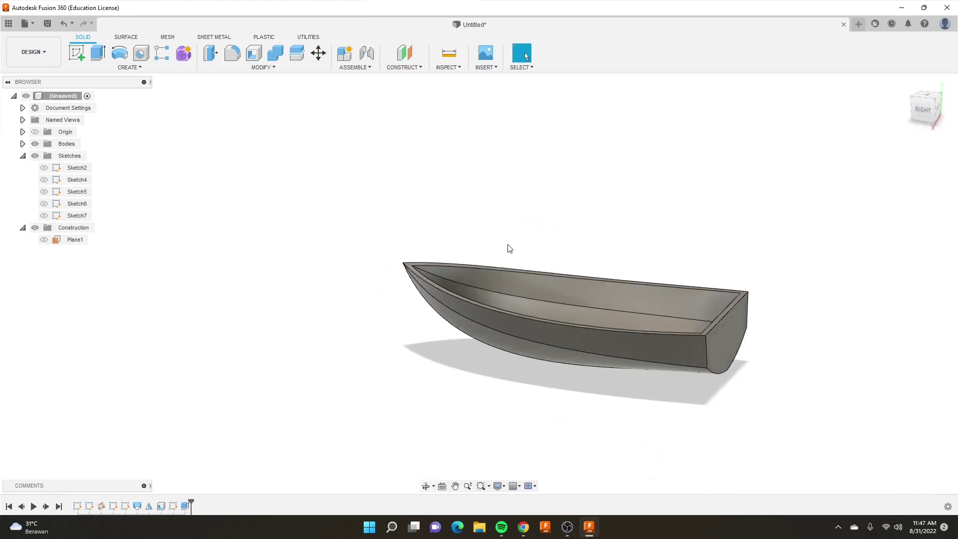
pyautogui.scroll(-2, 509, 247)
pyautogui.scroll(3, 552, 225)
pyautogui.moveTo(461, 223)
pyautogui.keyDown('shift'); pyautogui.mouseDown(button='middle')
pyautogui.moveTo(578, 203)
pyautogui.moveTo(479, 188)
pyautogui.moveTo(387, 190)
pyautogui.moveTo(399, 218)
pyautogui.moveTo(490, 158)
pyautogui.moveTo(458, 201)
pyautogui.moveTo(438, 208)
pyautogui.moveTo(487, 222)
pyautogui.moveTo(508, 209)
pyautogui.mouseUp(button='middle'); pyautogui.keyUp('shift')
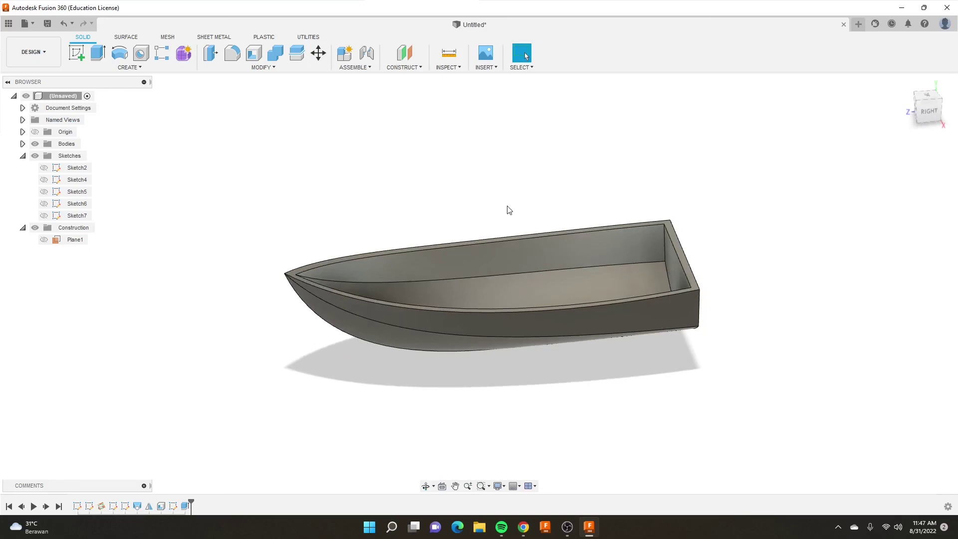
pyautogui.moveTo(378, 205)
pyautogui.keyDown('shift'); pyautogui.mouseDown(button='middle')
pyautogui.moveTo(442, 229)
pyautogui.moveTo(329, 192)
pyautogui.moveTo(370, 229)
pyautogui.mouseUp(button='middle'); pyautogui.keyUp('shift')
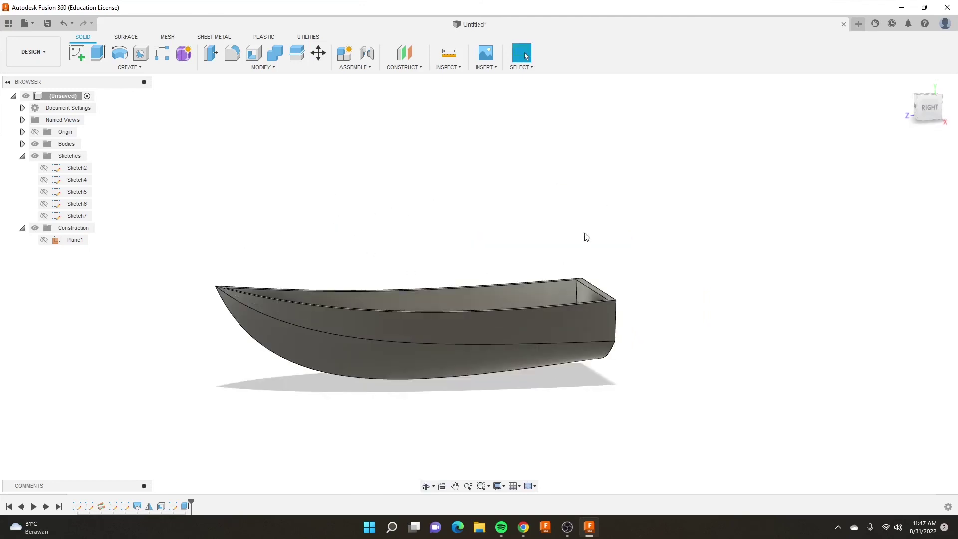
pyautogui.moveTo(422, 248)
pyautogui.keyDown('shift'); pyautogui.mouseDown(button='middle')
pyautogui.moveTo(419, 272)
pyautogui.moveTo(406, 282)
pyautogui.mouseUp(button='middle'); pyautogui.keyUp('shift')
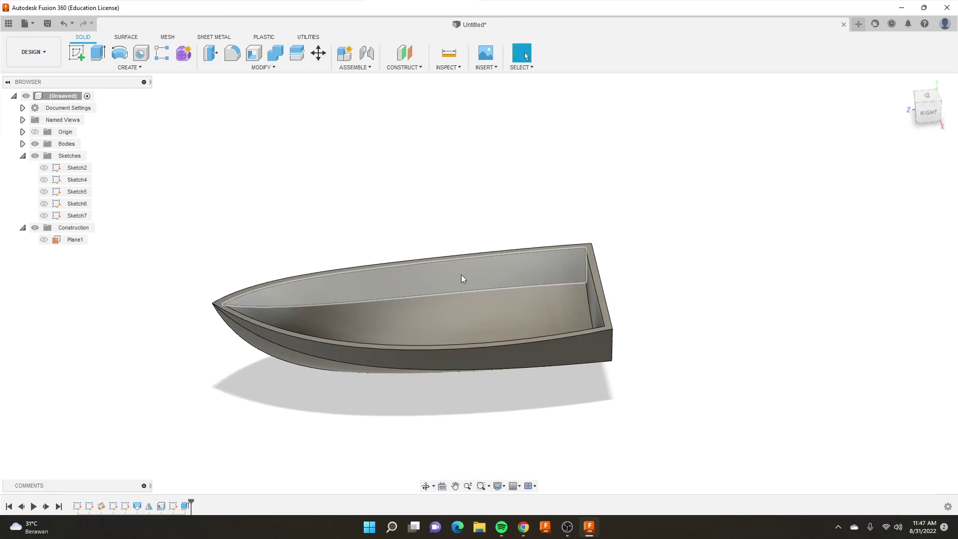
pyautogui.scroll(-2, 439, 244)
pyautogui.scroll(4, 430, 270)
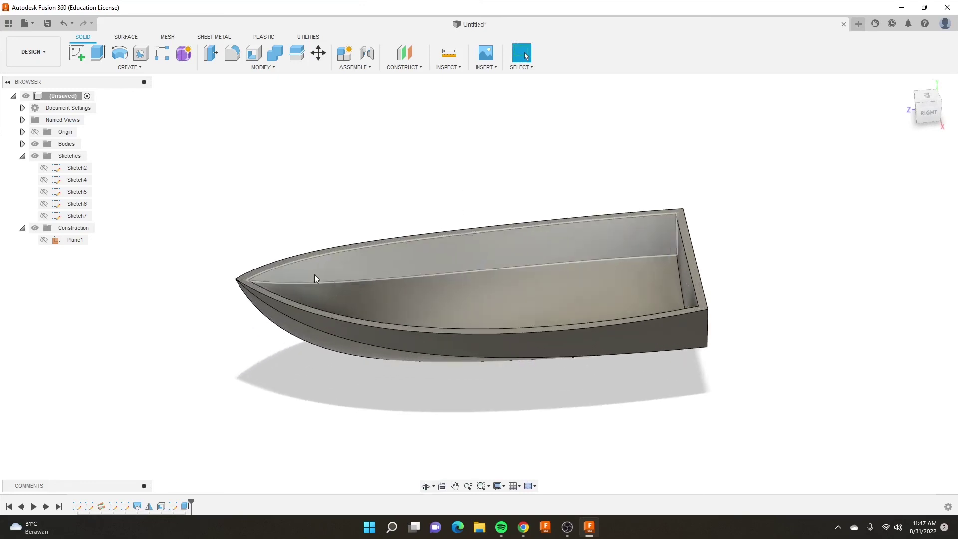
pyautogui.keyDown('shift'); pyautogui.moveTo(265, 195); pyautogui.dragTo(214, 150, button='middle'); pyautogui.keyUp('shift')
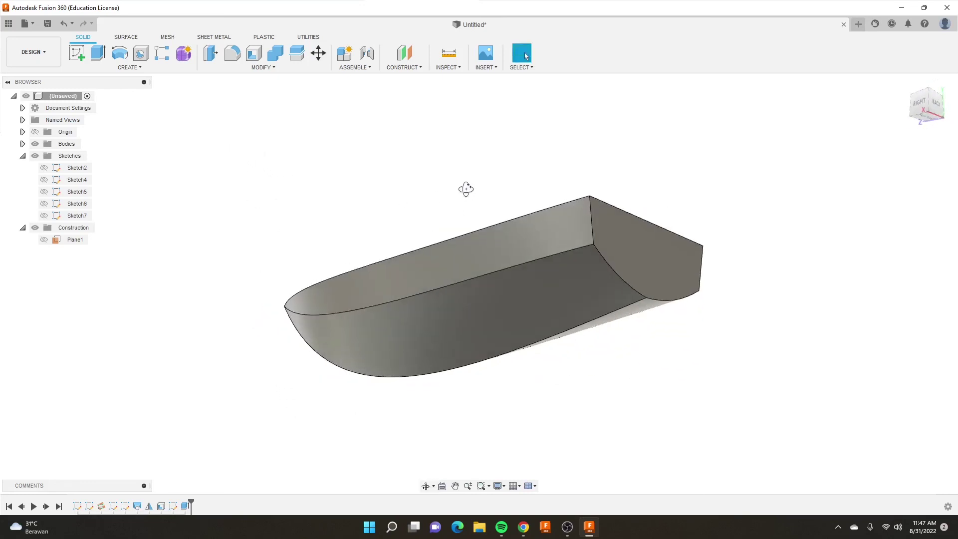
pyautogui.moveTo(466, 189)
pyautogui.keyDown('shift'); pyautogui.mouseDown(button='middle')
pyautogui.moveTo(430, 199)
pyautogui.moveTo(455, 218)
pyautogui.moveTo(492, 220)
pyautogui.mouseUp(button='middle'); pyautogui.keyUp('shift')
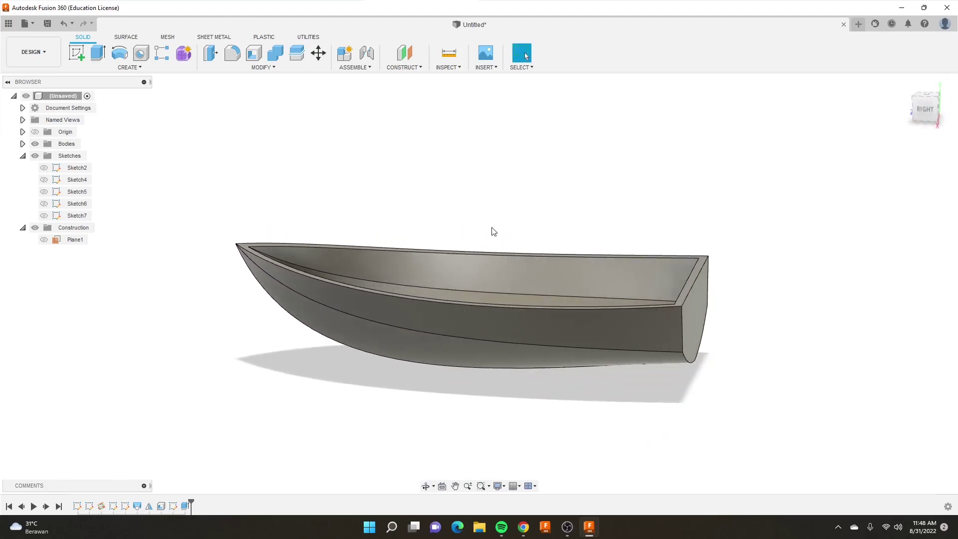
pyautogui.moveTo(925, 109)
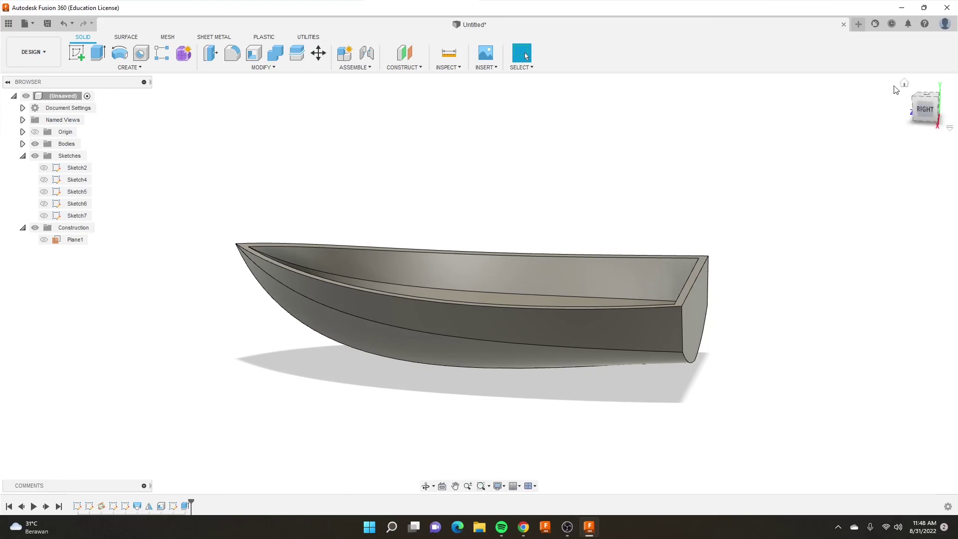
# Return to the home view, switch the camera to perspective, and centre the boat
pyautogui.click(904, 85)
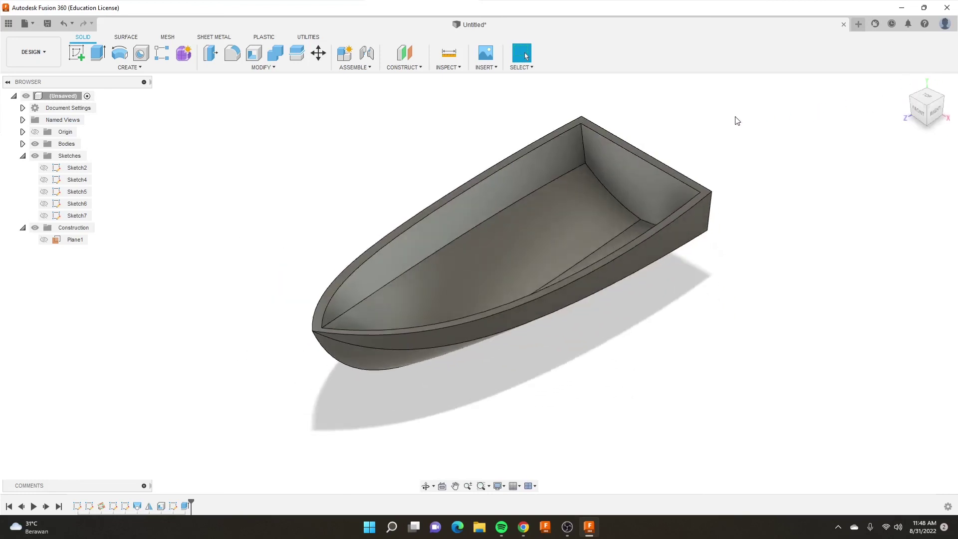
pyautogui.click(498, 486)
pyautogui.moveTo(513, 450)
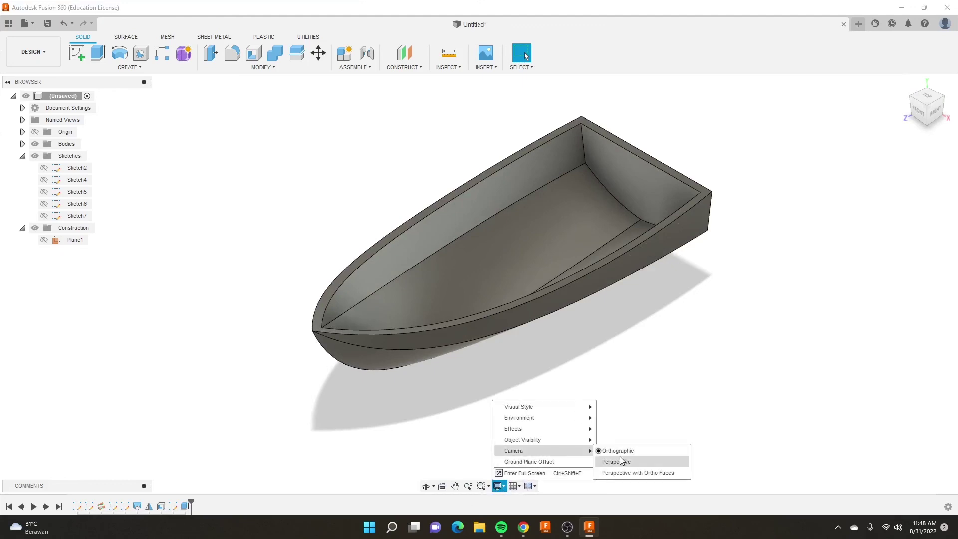
pyautogui.click(619, 458)
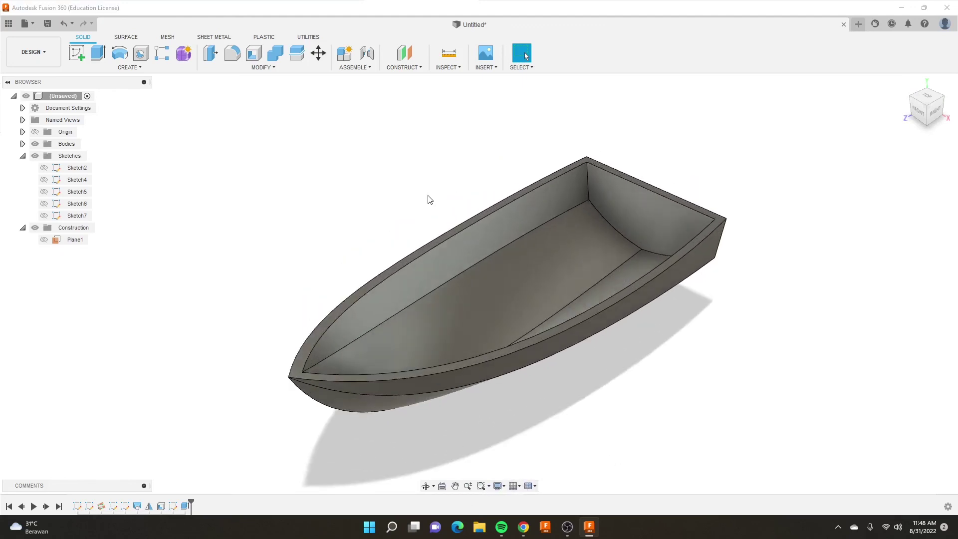
pyautogui.moveTo(428, 199)
pyautogui.mouseDown(button='middle')
pyautogui.moveTo(309, 194)
pyautogui.moveTo(306, 175)
pyautogui.moveTo(299, 207)
pyautogui.moveTo(261, 192)
pyautogui.moveTo(436, 216)
pyautogui.moveTo(547, 196)
pyautogui.mouseUp(button='middle')
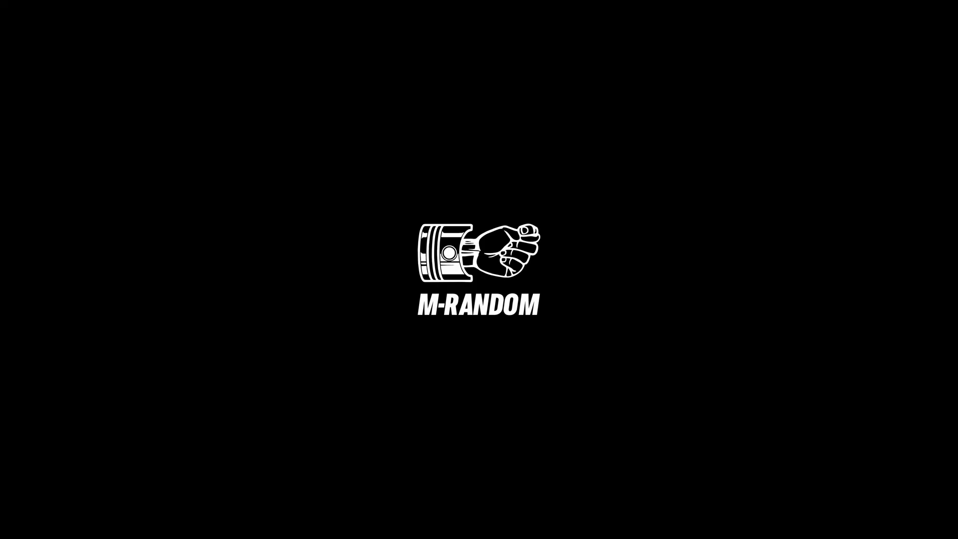